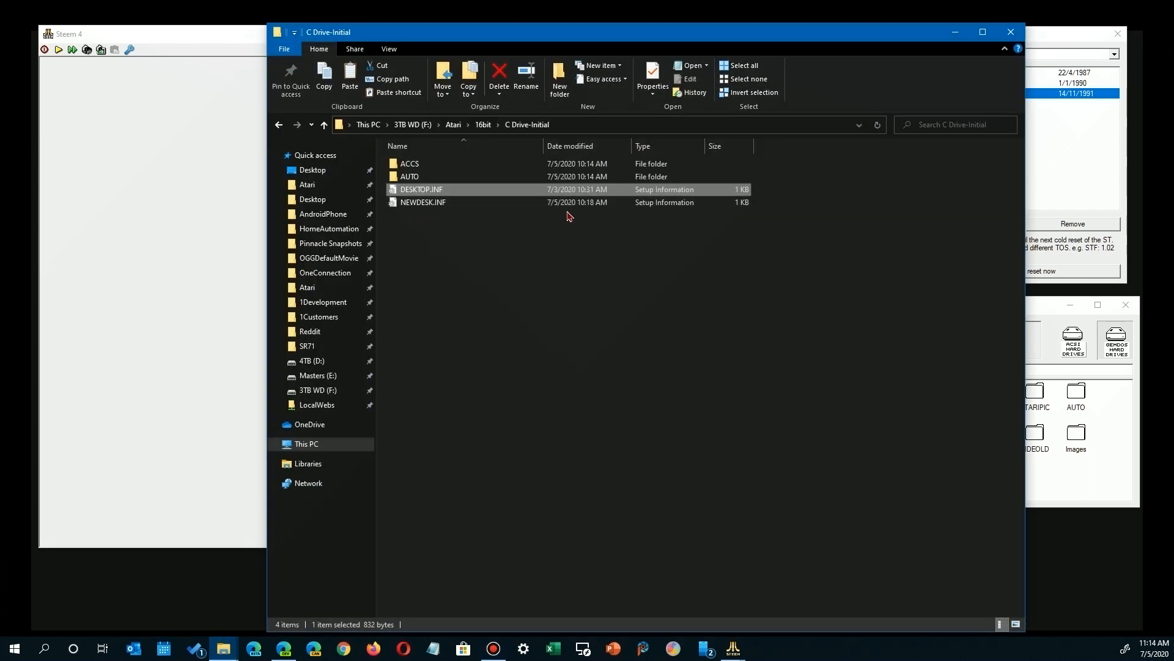
# Switch from the file listing to the Steem emulator and skip the memory test during boot.
pyautogui.click(581, 206)
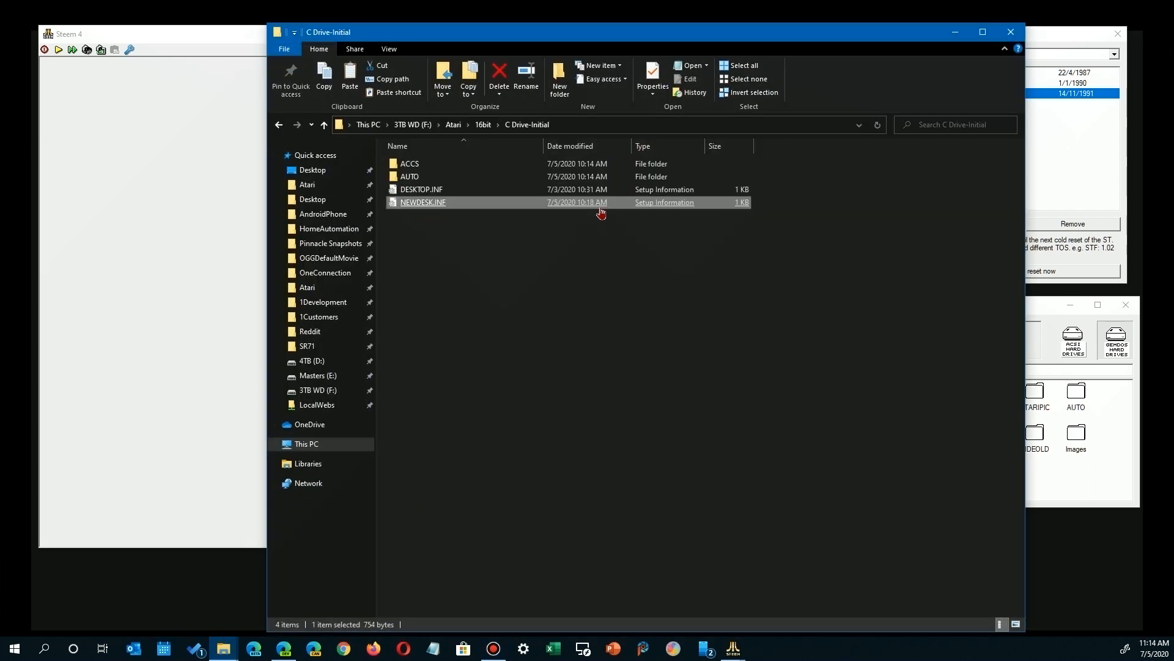
pyautogui.click(190, 142)
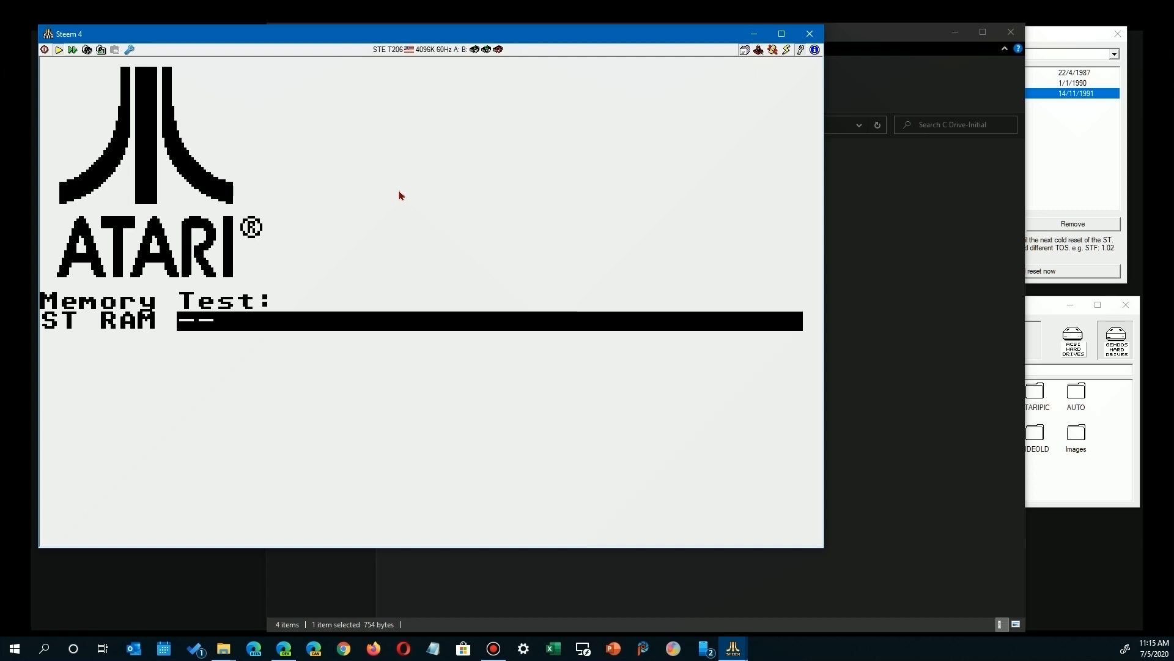
pyautogui.press('space')
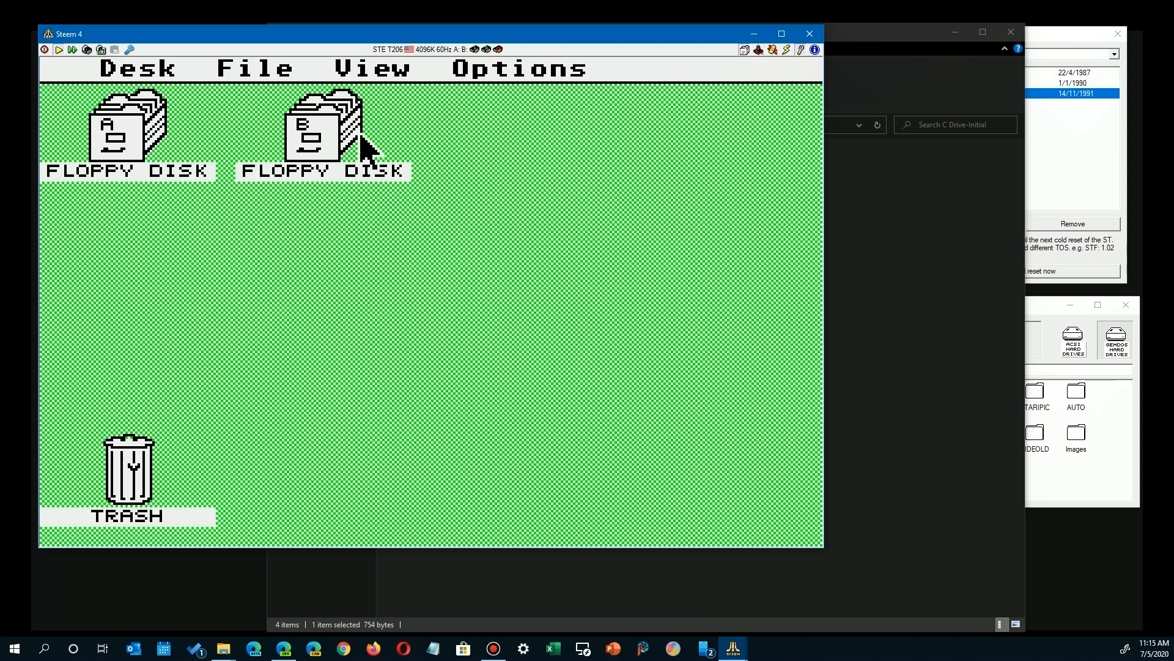
# Move the floppy disk B icon below floppy disk A and set the screen resolution to ST Medium.
pyautogui.moveTo(321, 142); pyautogui.dragTo(73, 266)
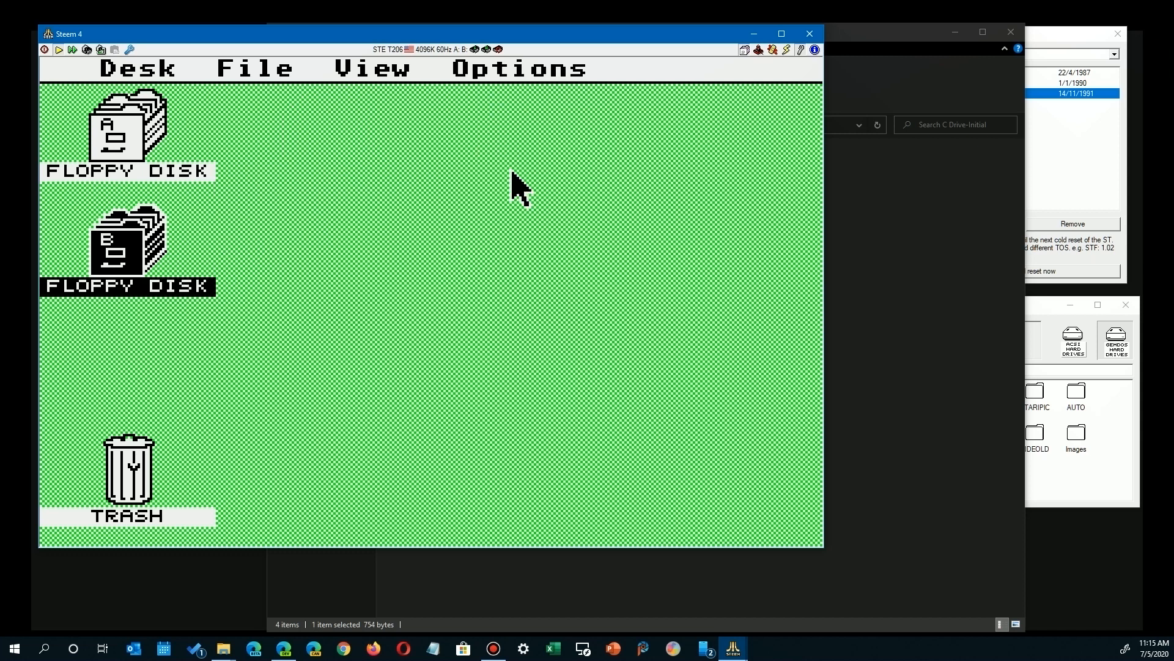
pyautogui.moveTo(359, 71)
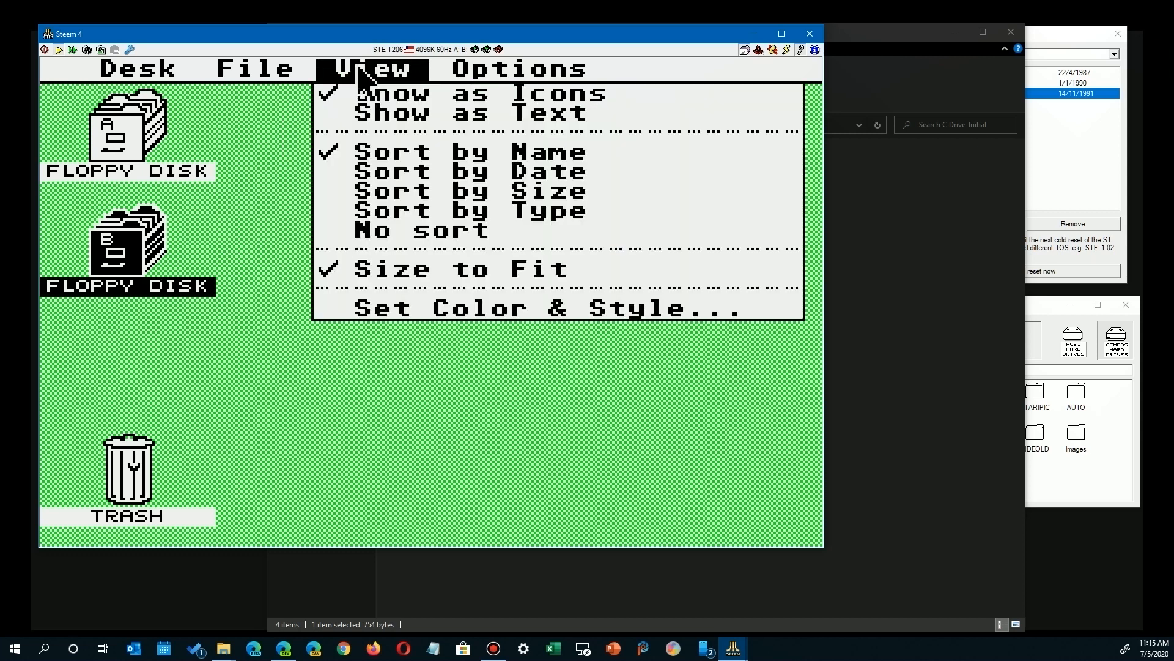
pyautogui.moveTo(489, 70)
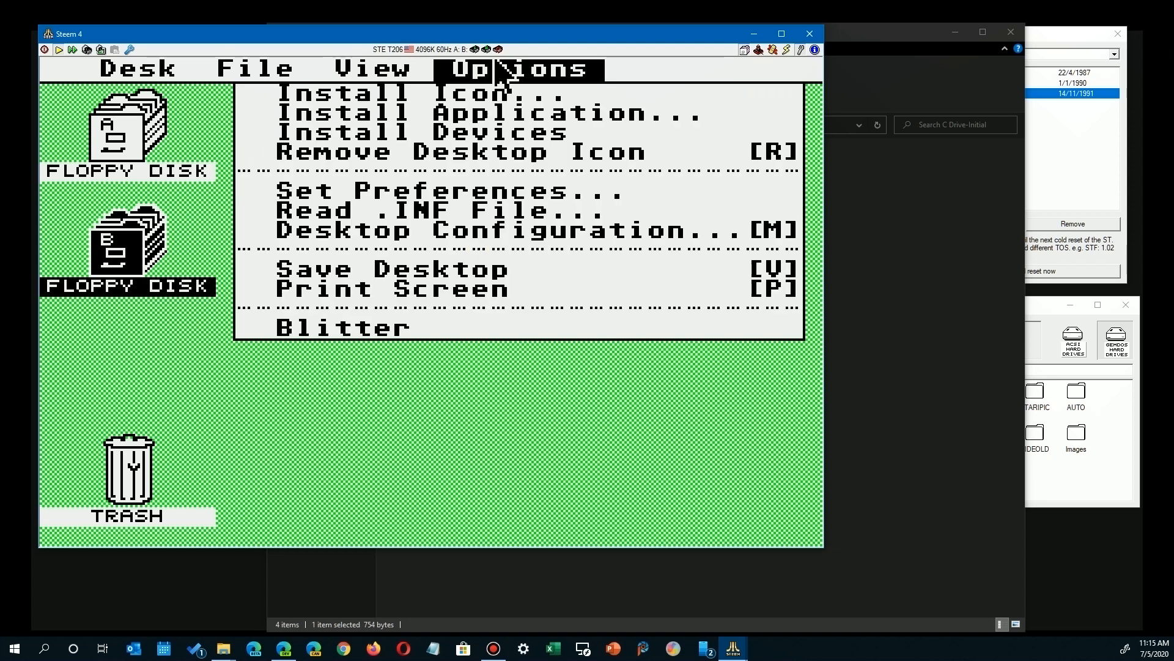
pyautogui.click(446, 193)
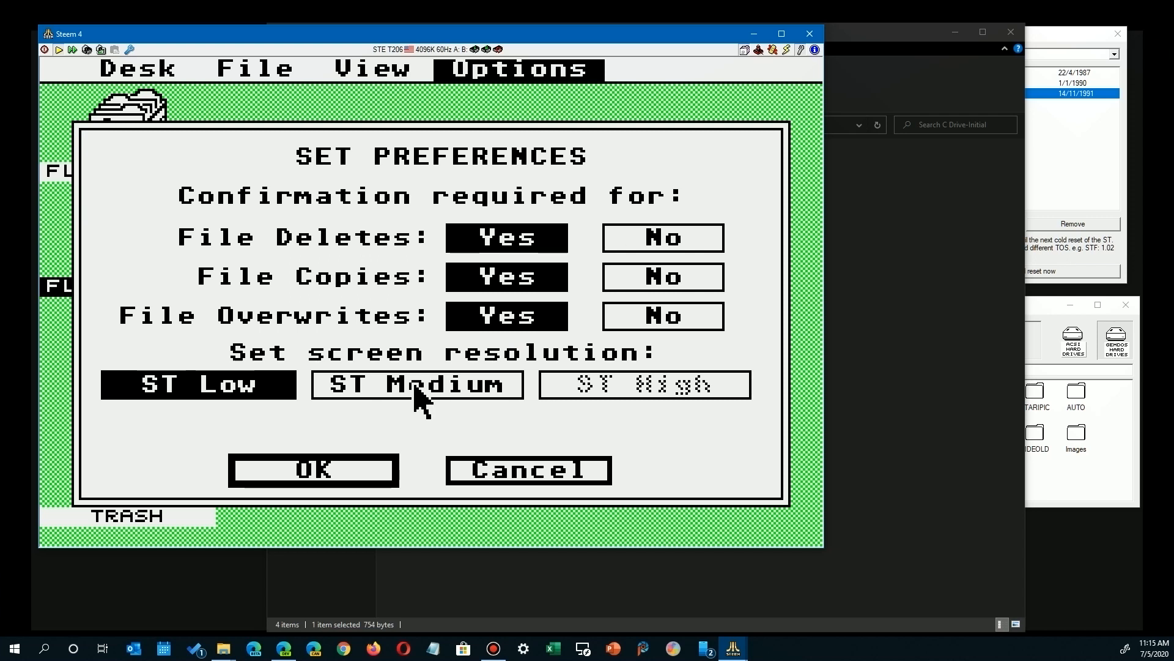
pyautogui.click(414, 386)
pyautogui.click(353, 466)
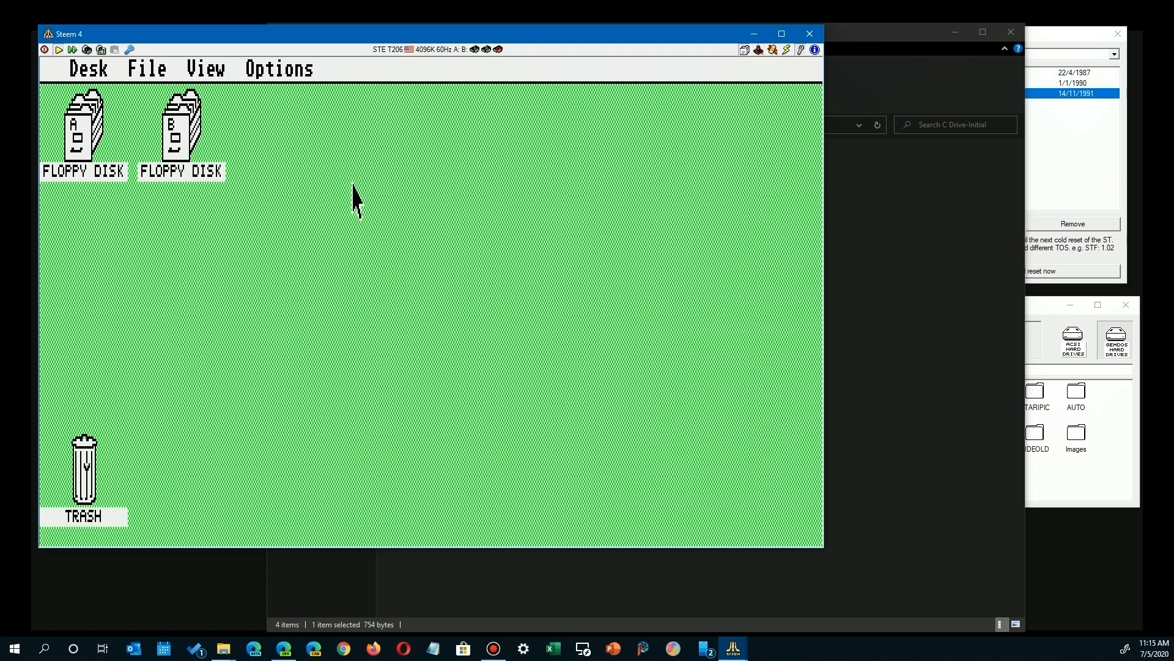
# Try to save the desktop, and abort the creation of NEWDESK.INF.
pyautogui.moveTo(286, 68)
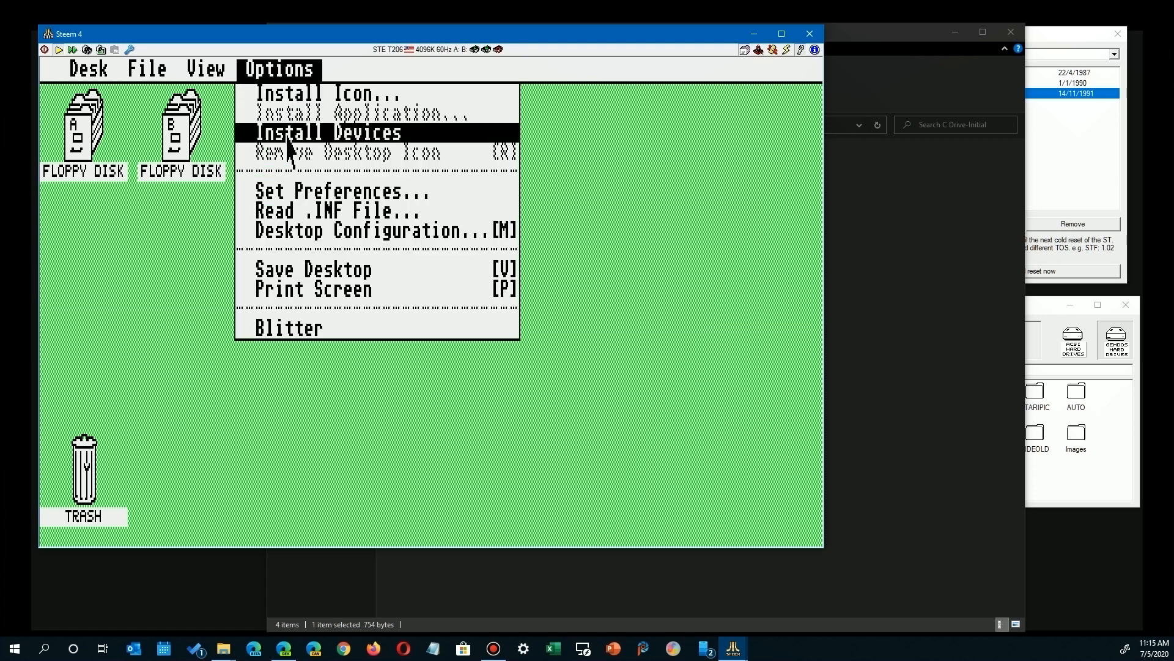
pyautogui.click(291, 272)
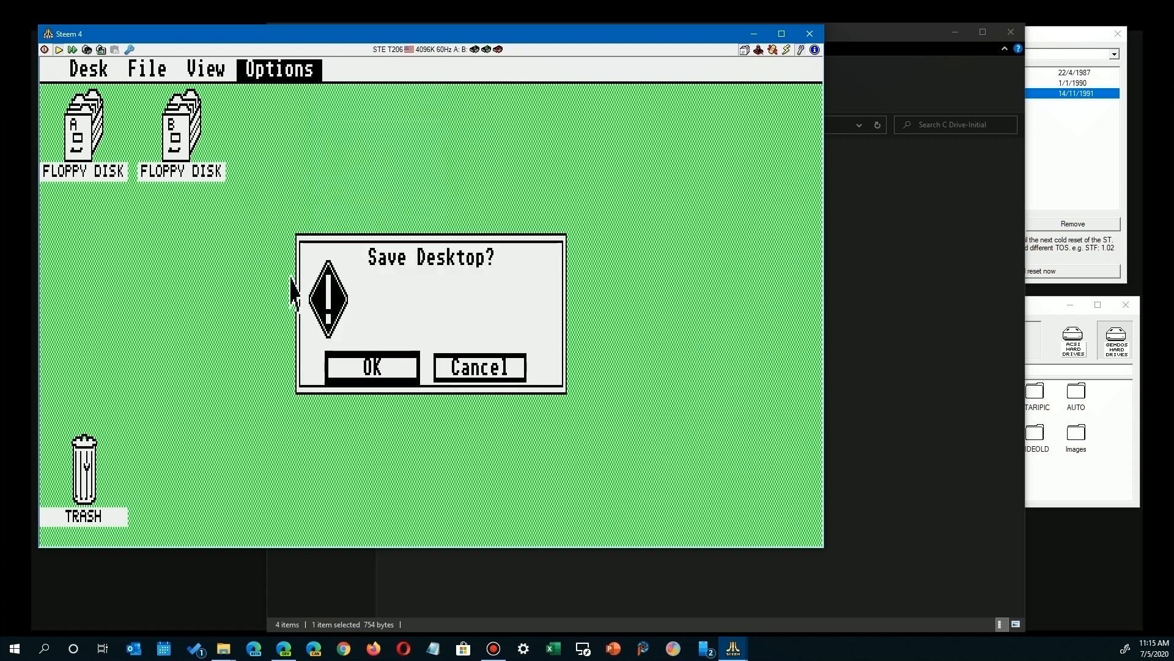
pyautogui.click(346, 368)
pyautogui.click(370, 368)
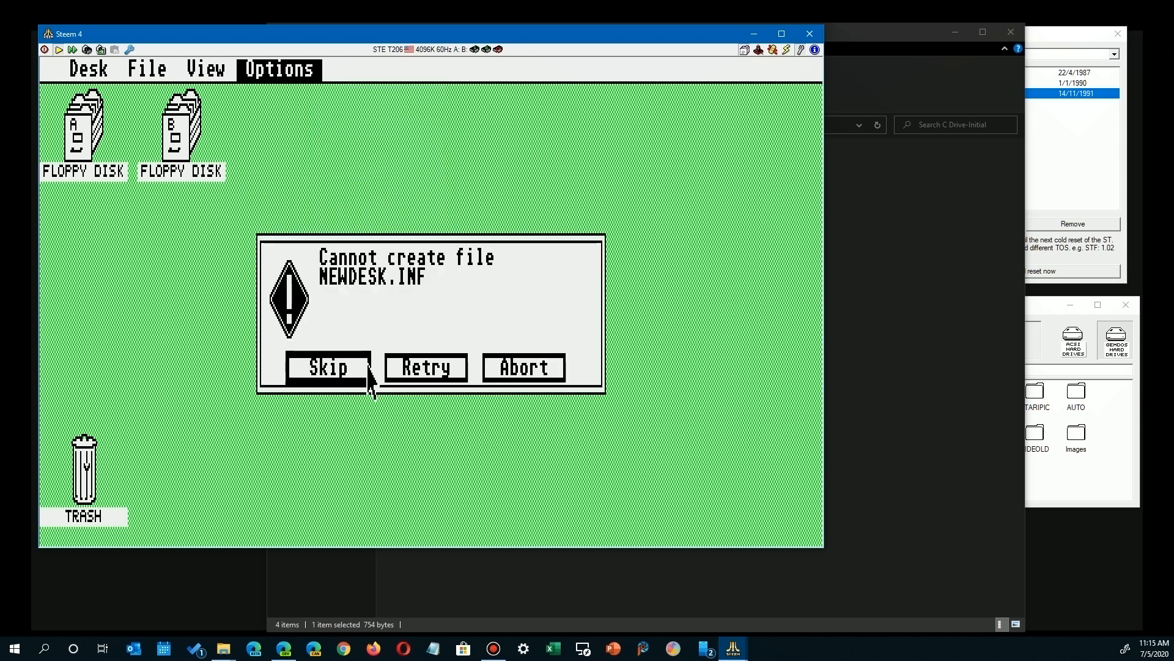
pyautogui.click(535, 368)
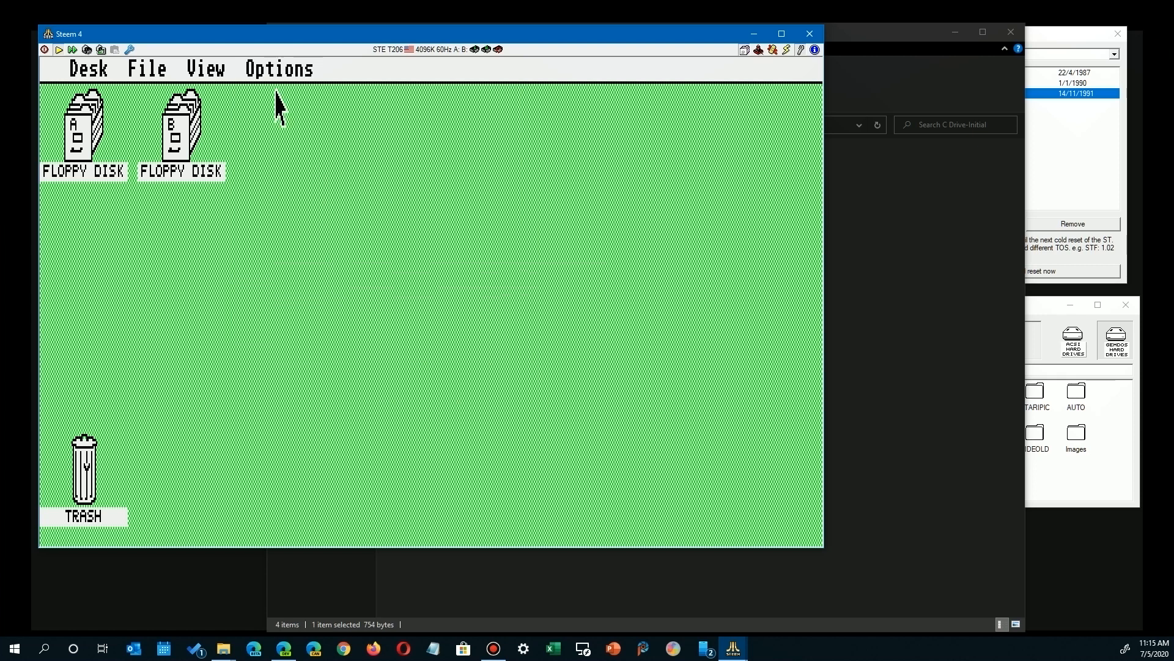
# Turn off Disable GEMDOS Hard Drives in the emulator's GEMDOS hard drive settings and accept the change.
pyautogui.moveTo(278, 70)
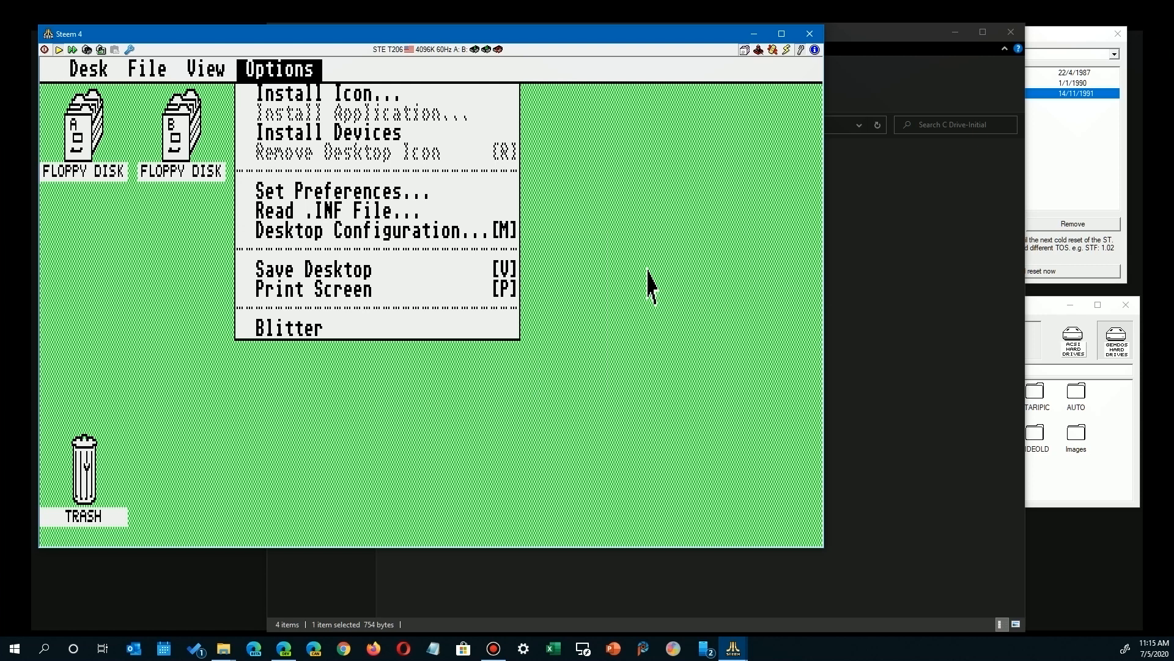
pyautogui.hotkey('alt', 'Tab')
pyautogui.click(1058, 153)
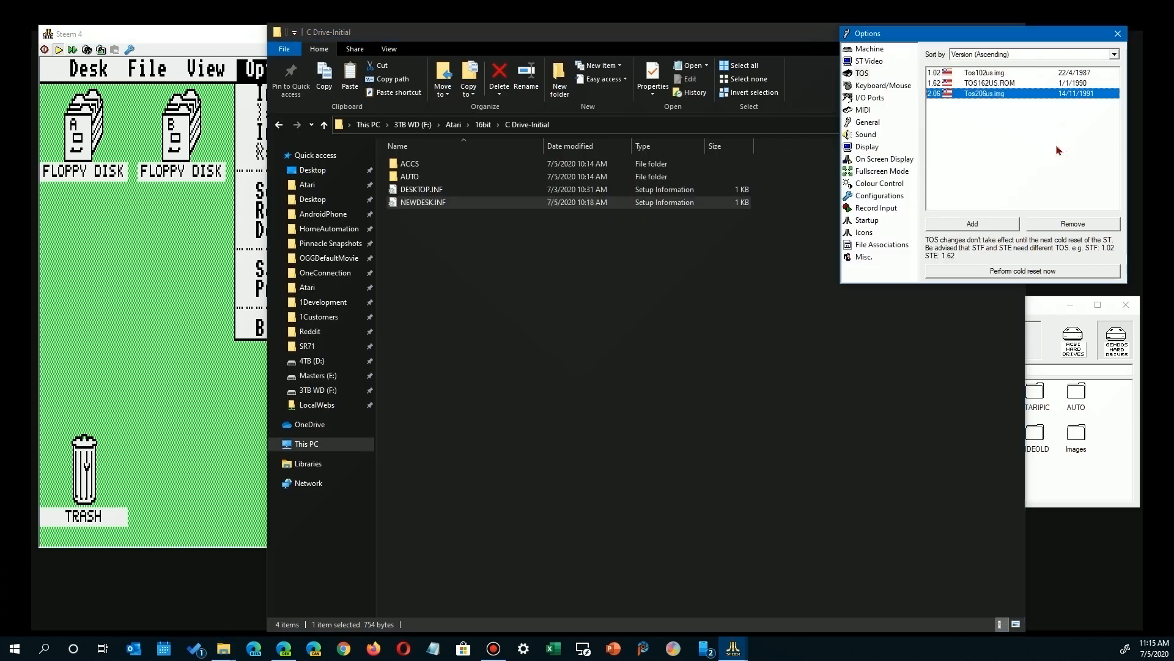
pyautogui.click(1116, 340)
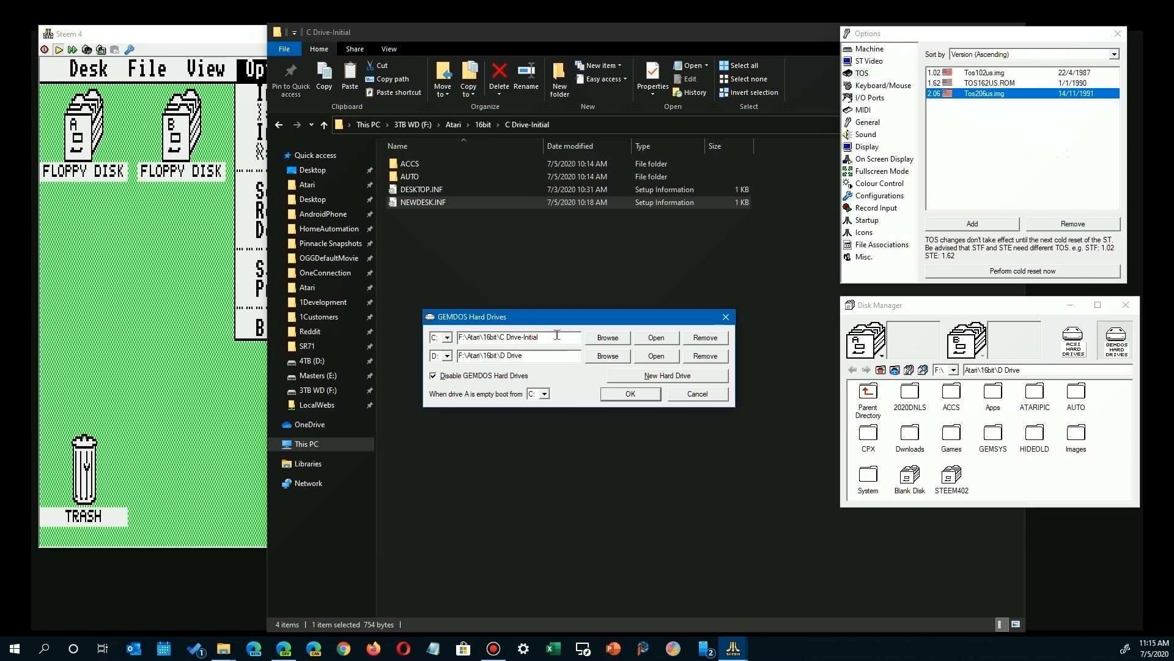
pyautogui.click(433, 376)
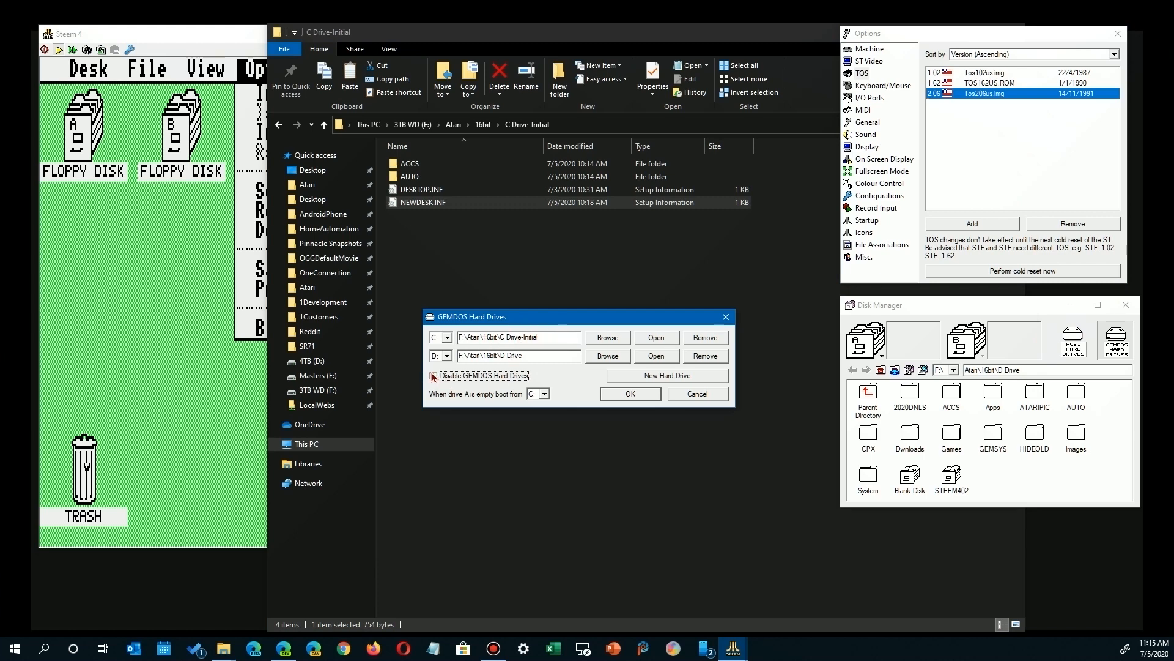
pyautogui.click(616, 397)
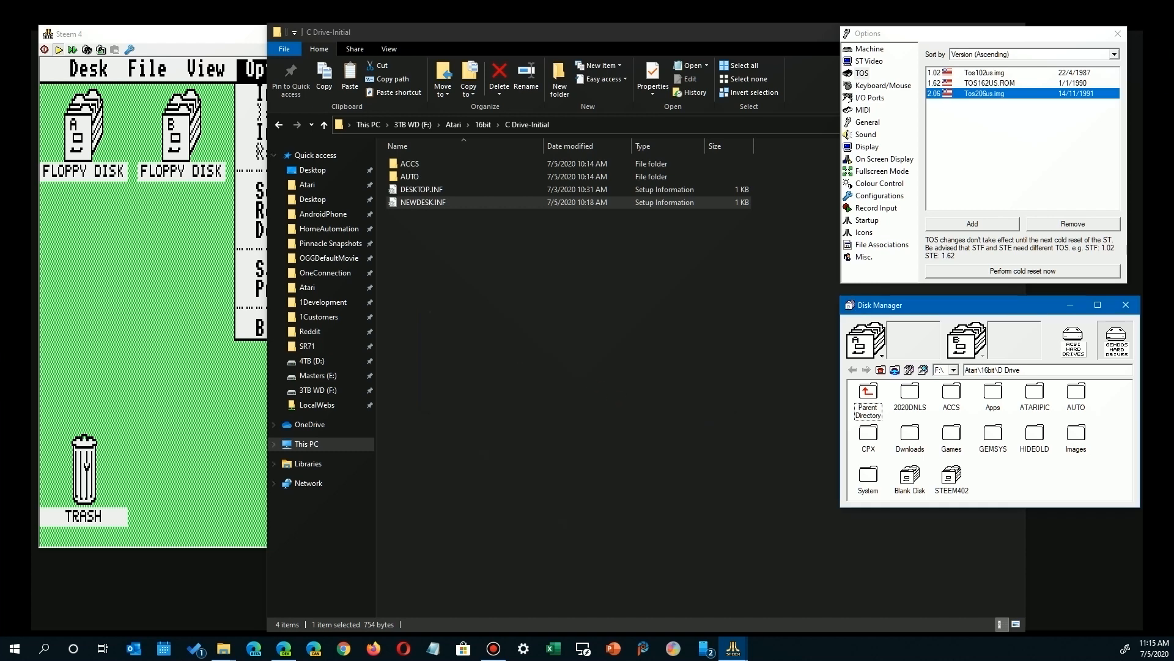
# Return to the emulated desktop and save its configuration.
pyautogui.click(183, 324)
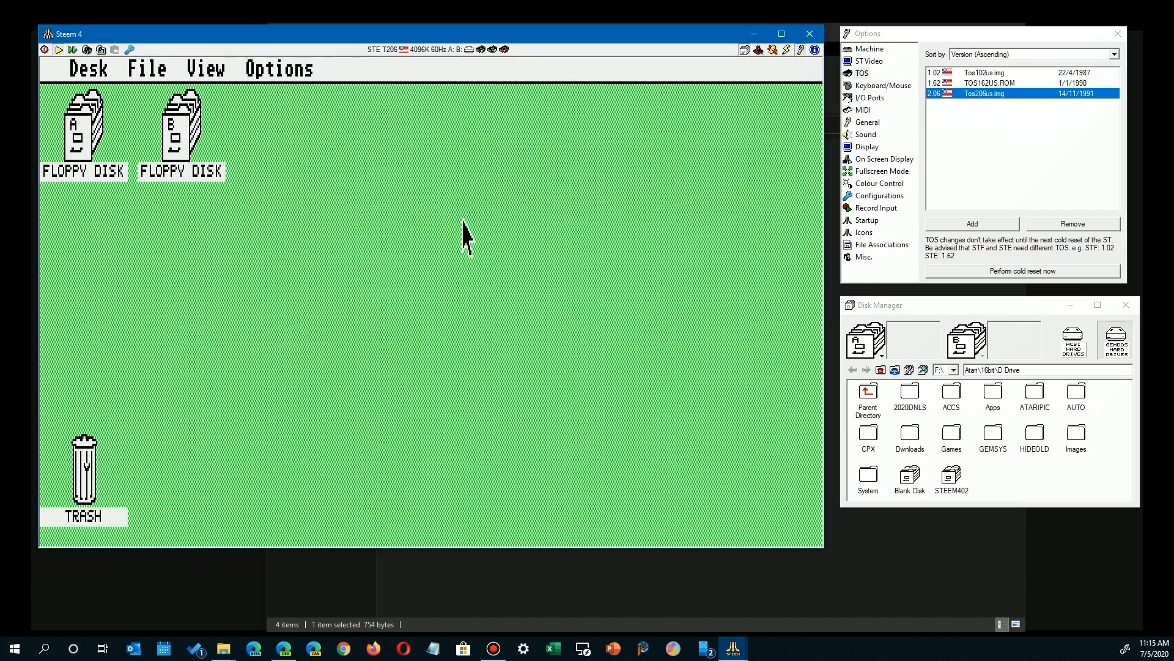
pyautogui.moveTo(336, 67)
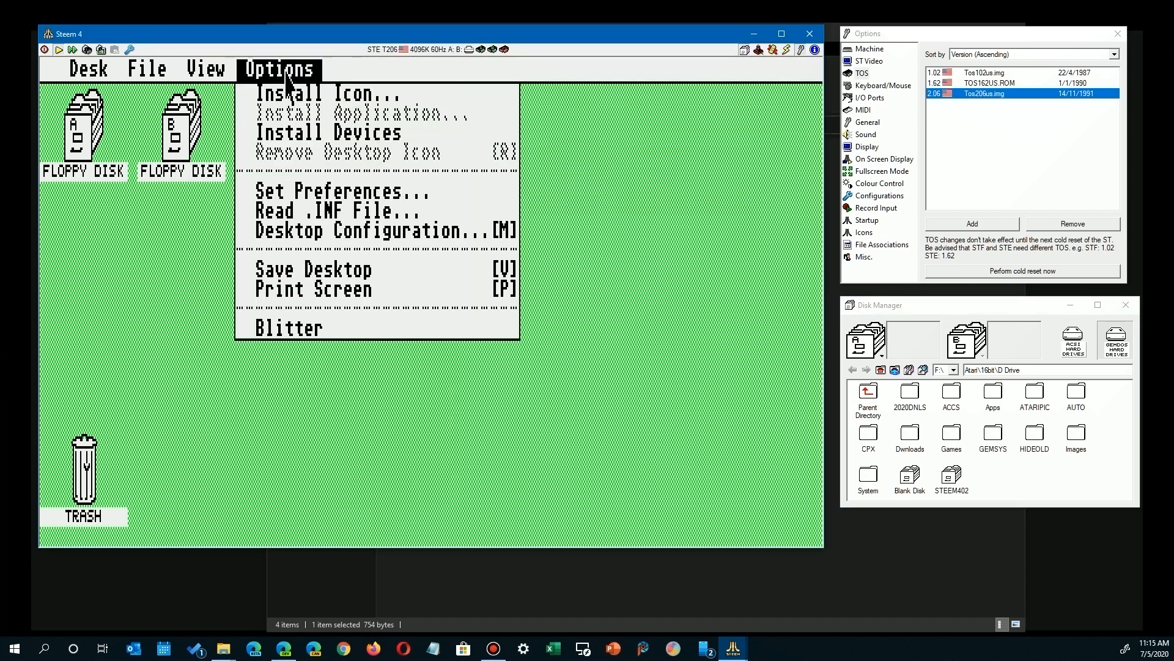
pyautogui.click(293, 279)
pyautogui.click(357, 362)
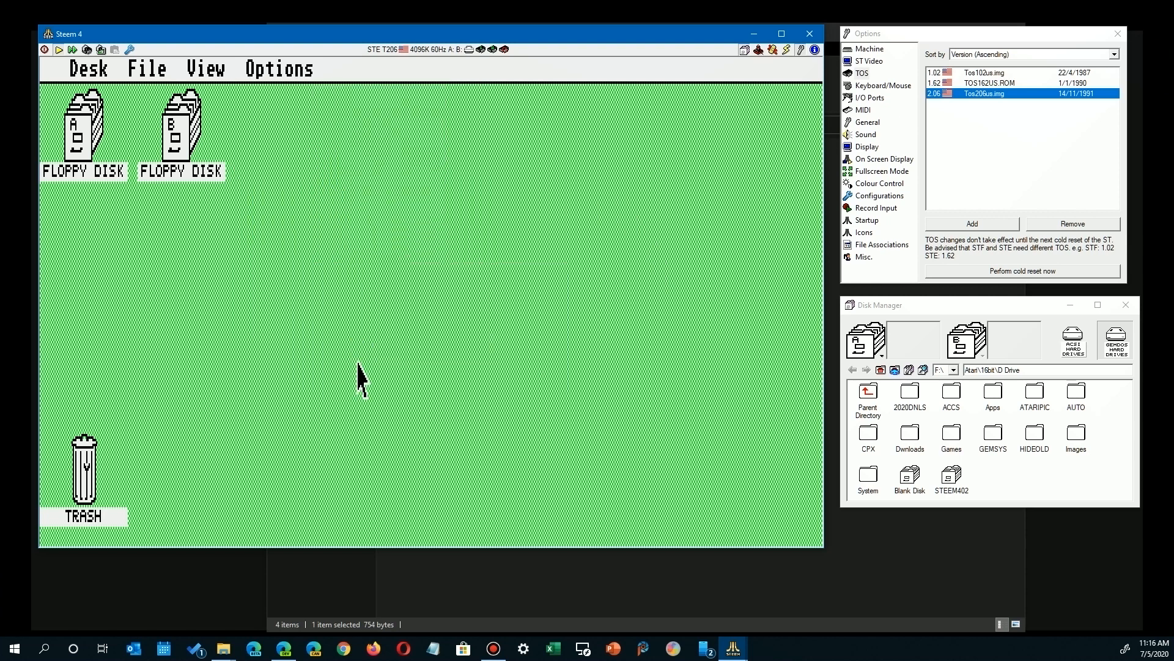
pyautogui.moveTo(330, 70)
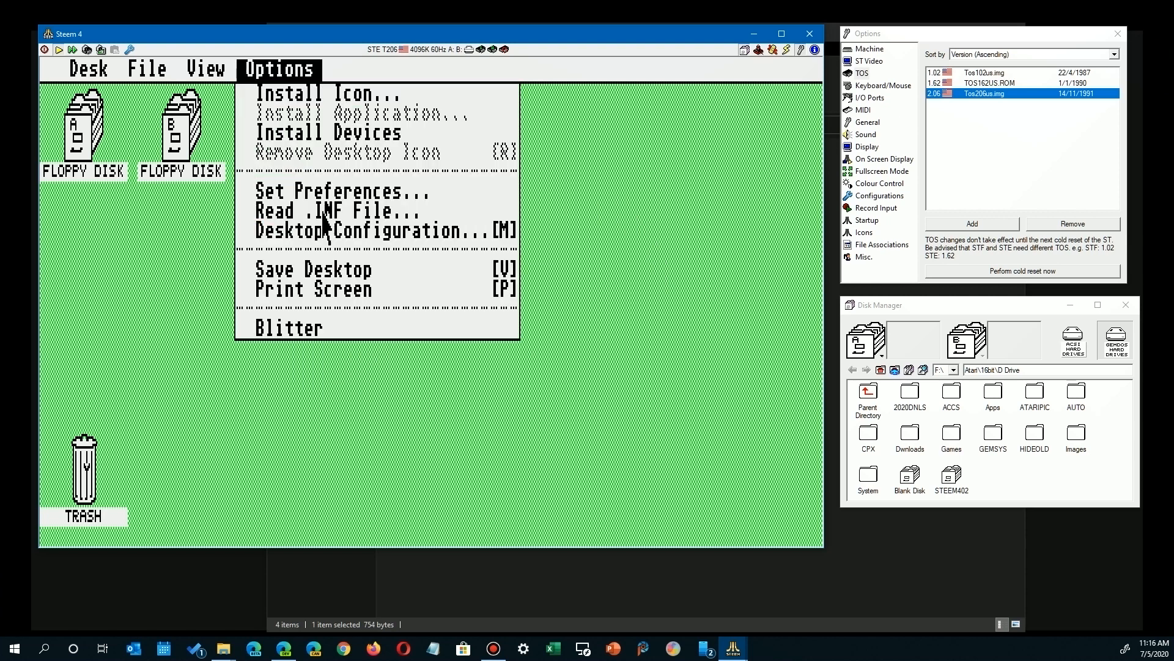
pyautogui.click(634, 326)
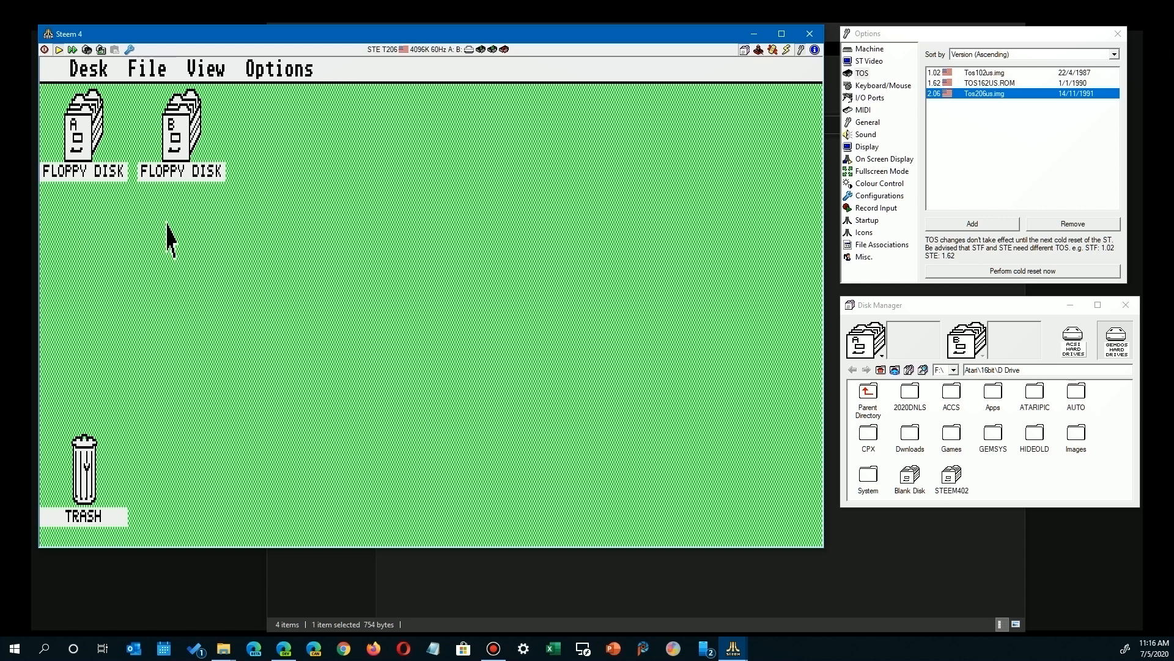
# Switch to File Explorer and examine the modification dates of DESKTOP.INF and NEWDESK.INF in the C Drive-Initial folder.
pyautogui.hotkey('alt', 'Tab')
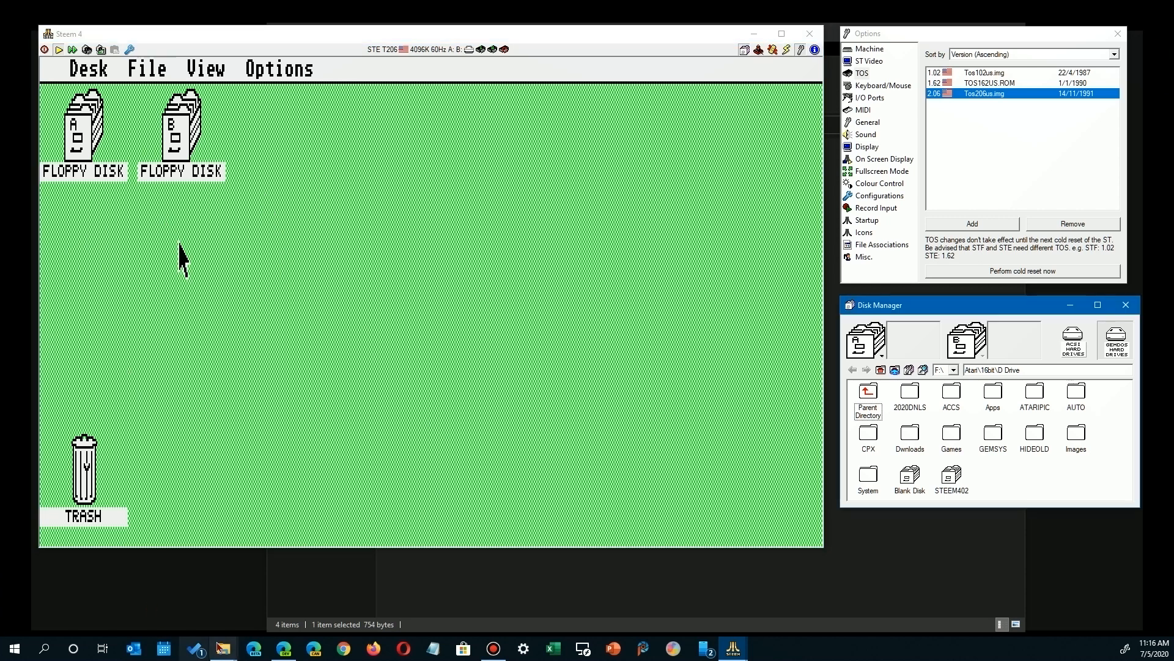
pyautogui.moveTo(224, 648)
pyautogui.click(163, 619)
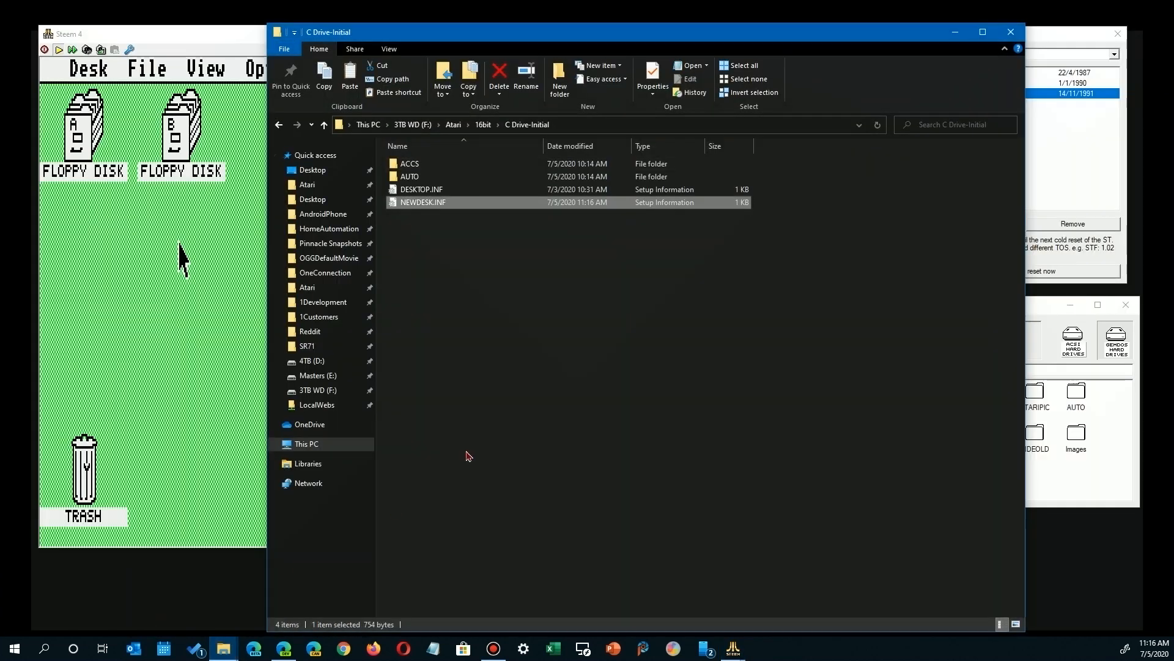
pyautogui.click(580, 192)
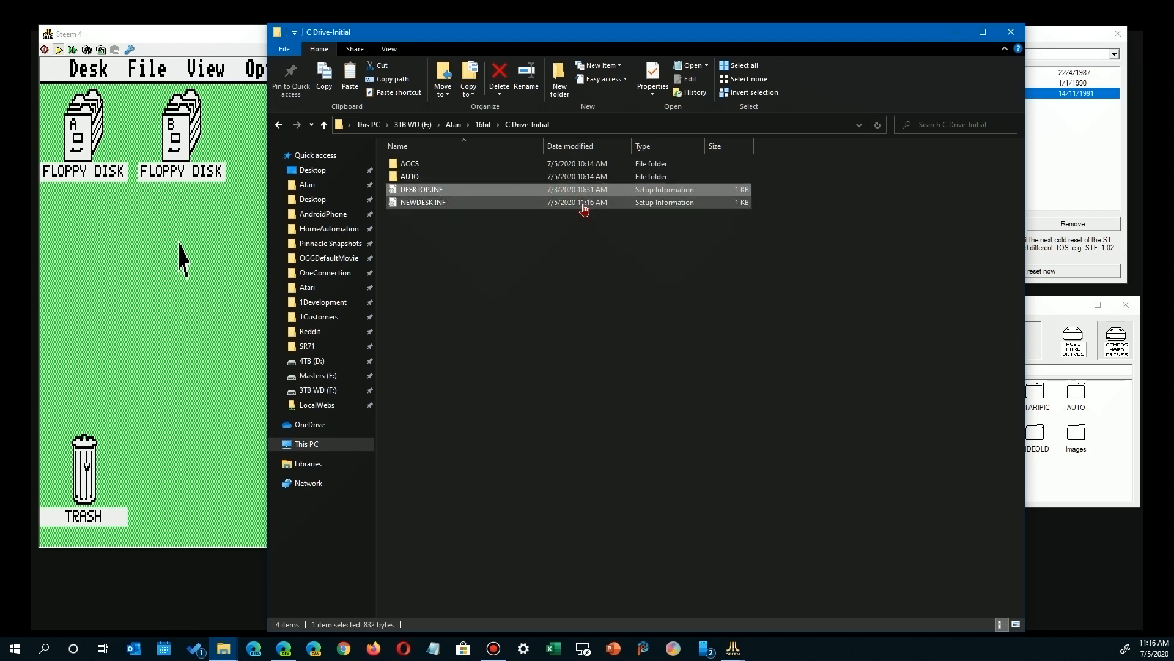
pyautogui.click(604, 284)
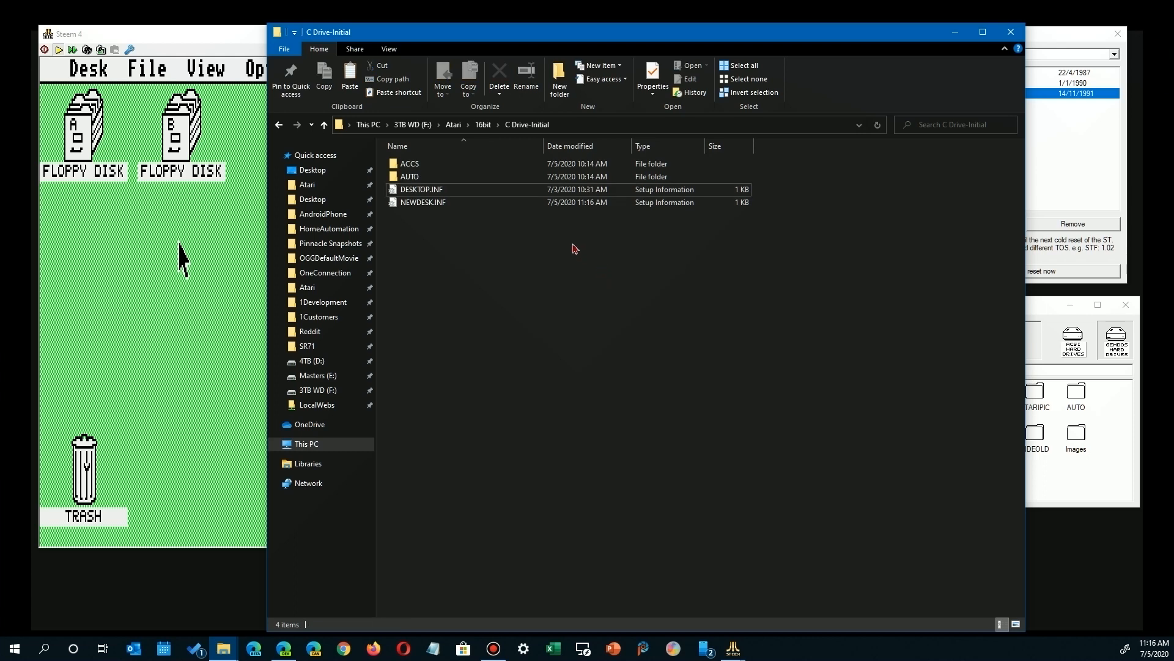
pyautogui.click(533, 196)
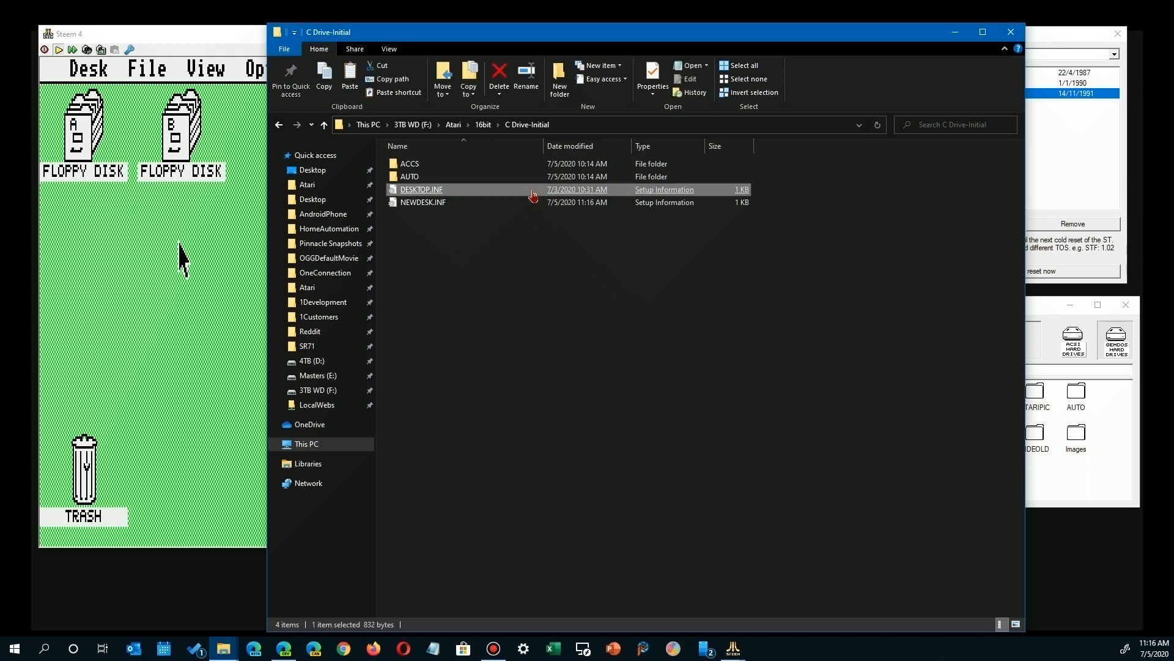
pyautogui.click(533, 230)
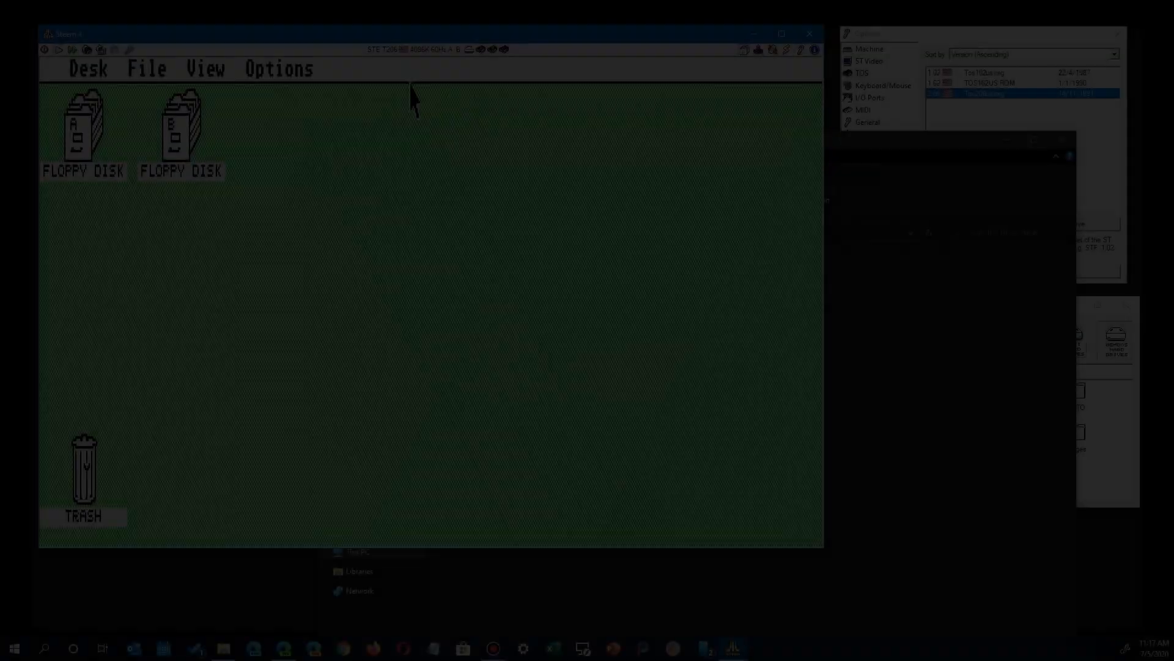
# Enable the Blitter option on the emulated desktop.
pyautogui.moveTo(287, 75)
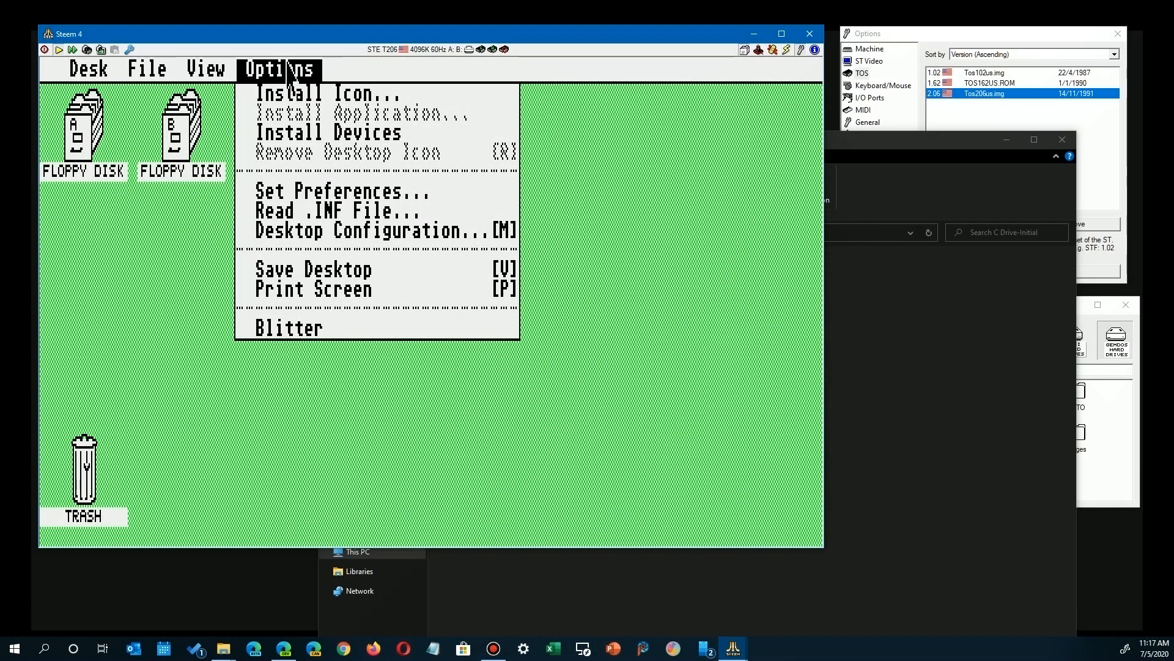
pyautogui.click(289, 328)
pyautogui.moveTo(280, 73)
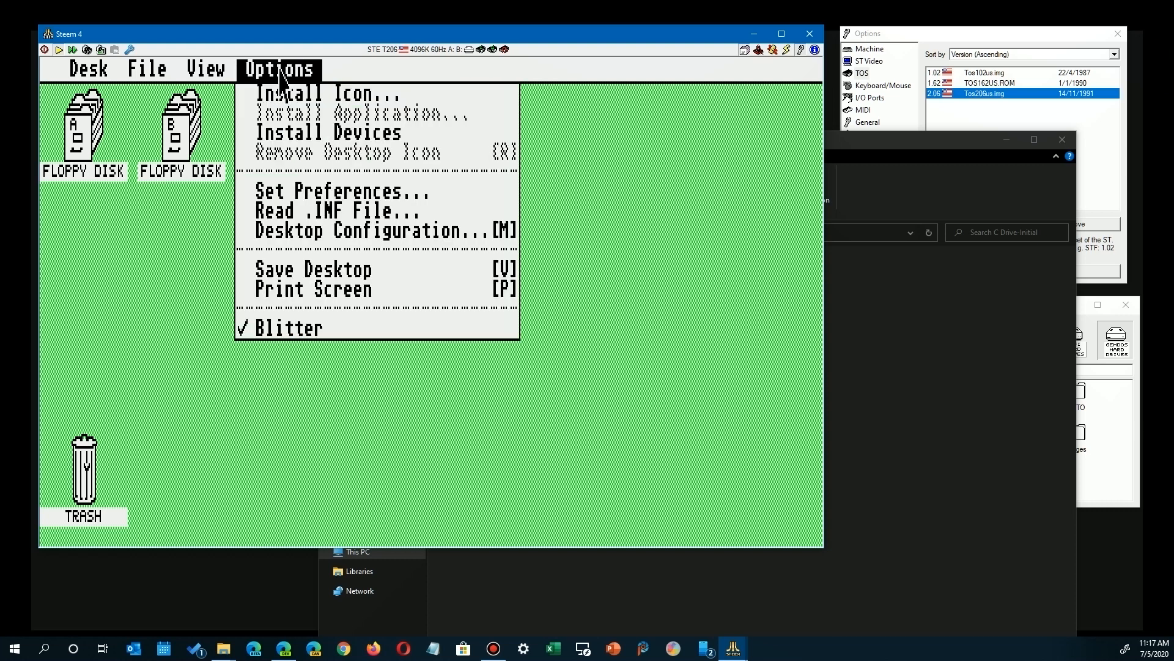
# Set the desktop background style to the solid fill, keeping the green color.
pyautogui.moveTo(211, 72)
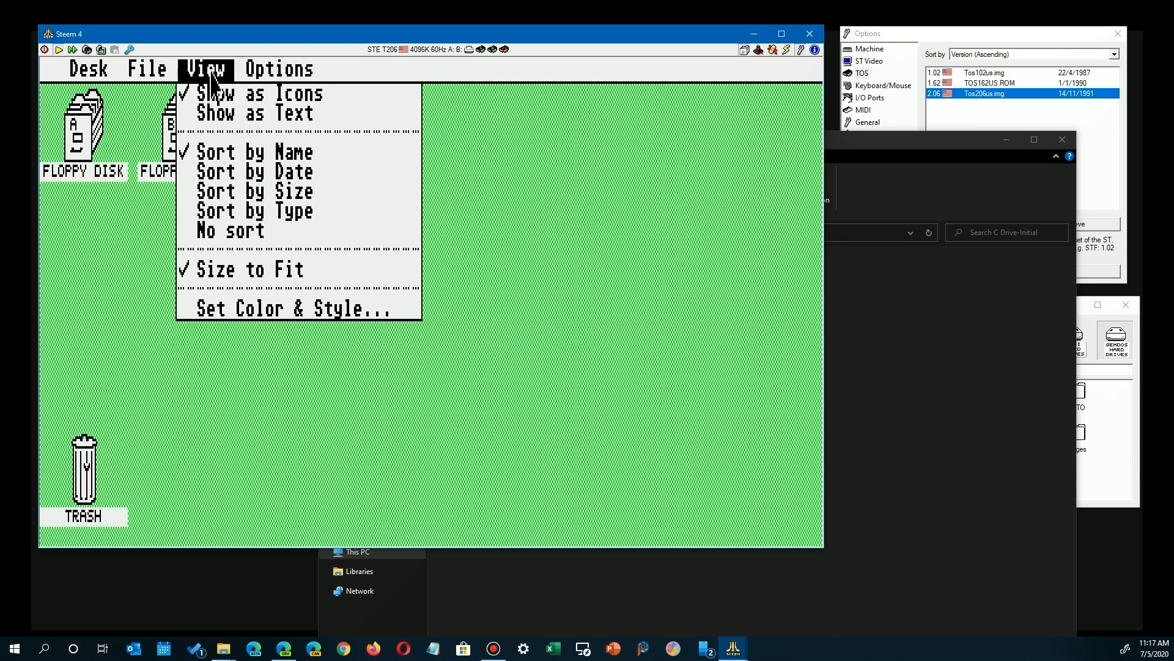
pyautogui.click(241, 312)
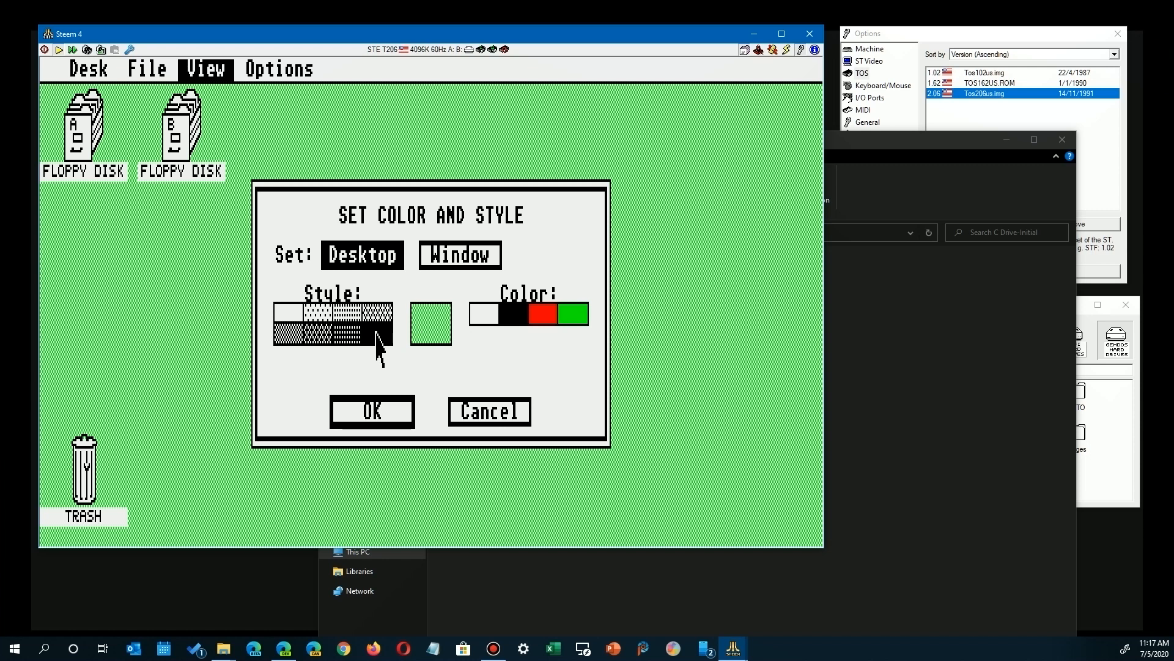
pyautogui.click(376, 312)
pyautogui.click(380, 330)
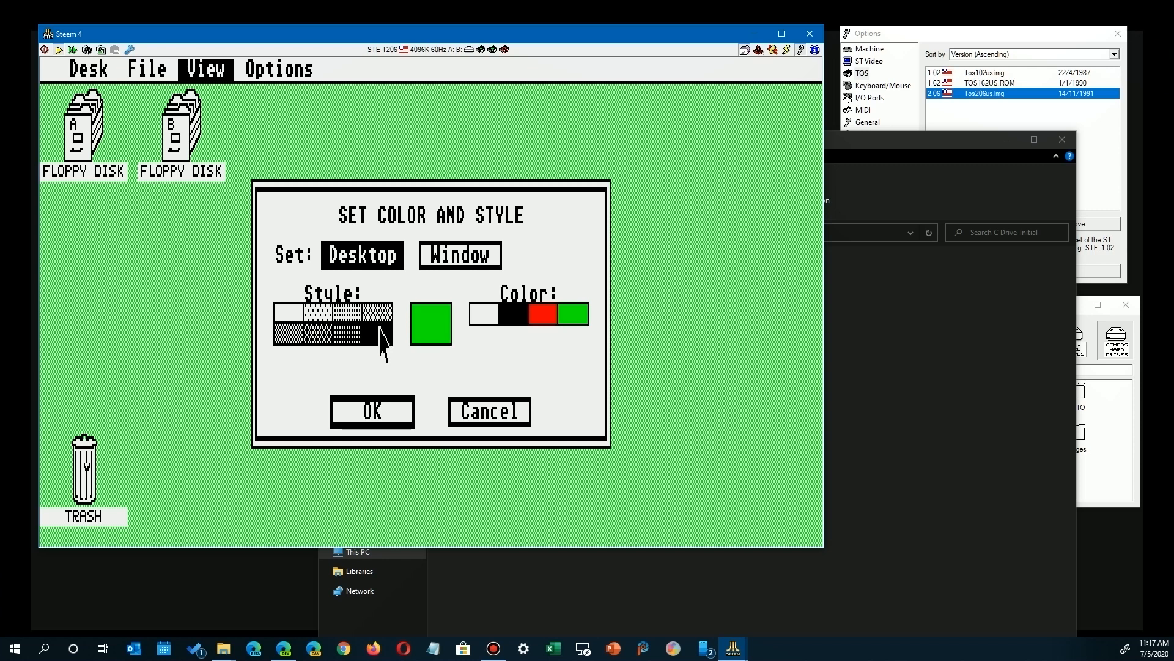
pyautogui.click(387, 416)
pyautogui.moveTo(293, 71)
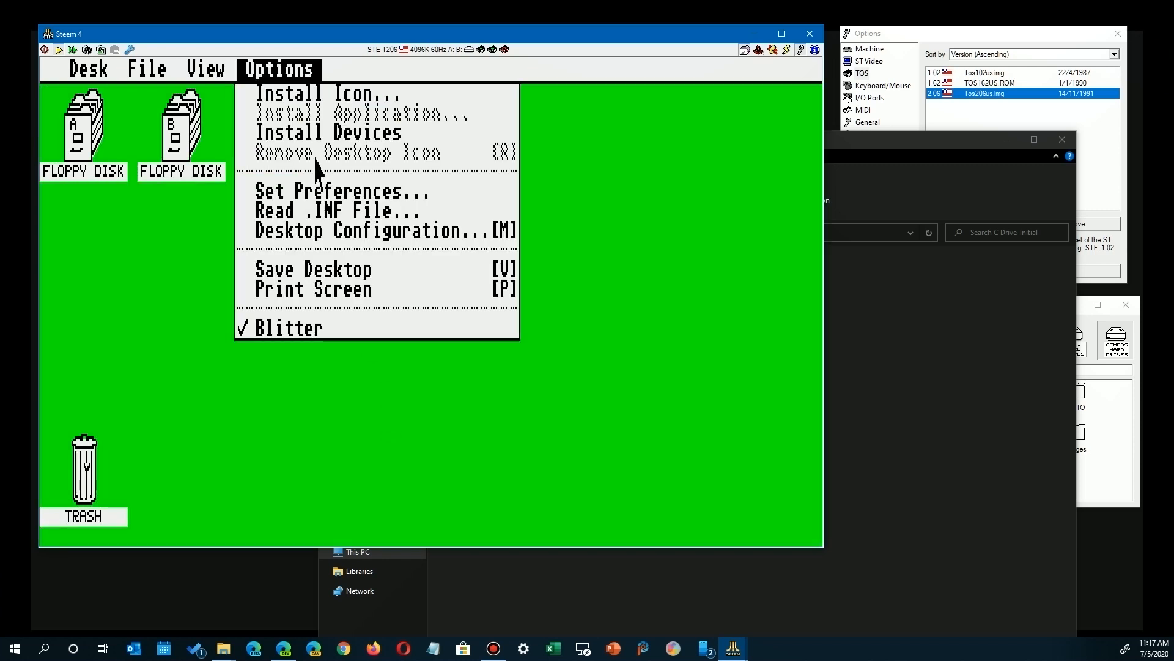
pyautogui.click(118, 367)
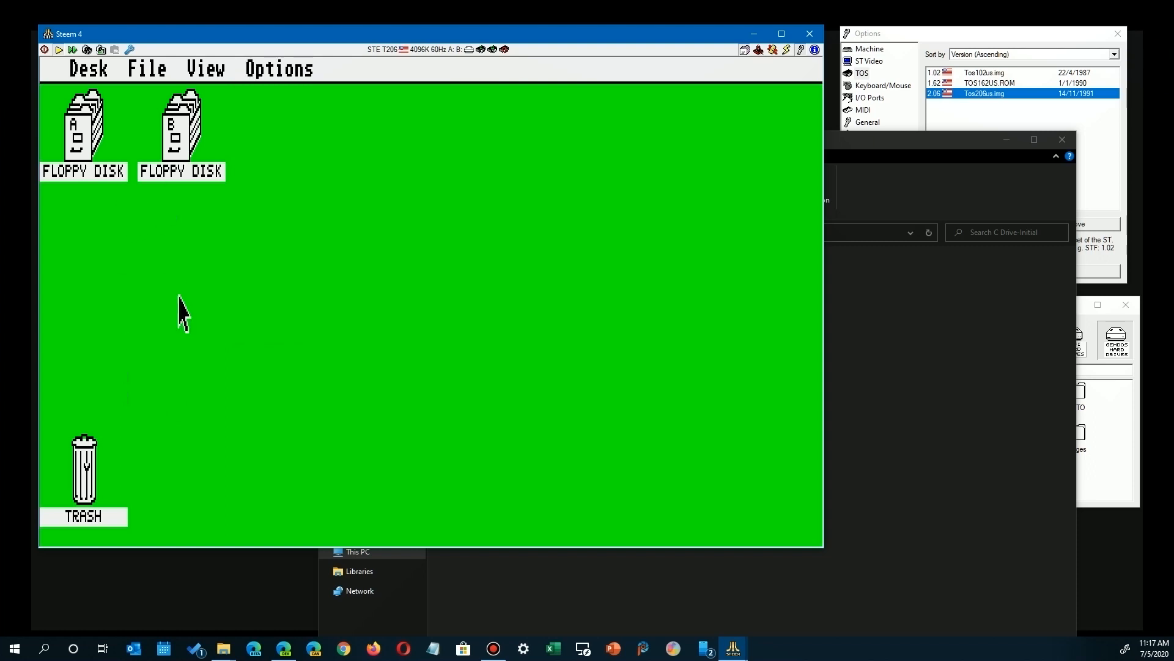
# Move the floppy B icon directly below floppy A and label the new drive C desktop icon HARD DRIVE.
pyautogui.moveTo(174, 162); pyautogui.dragTo(76, 277)
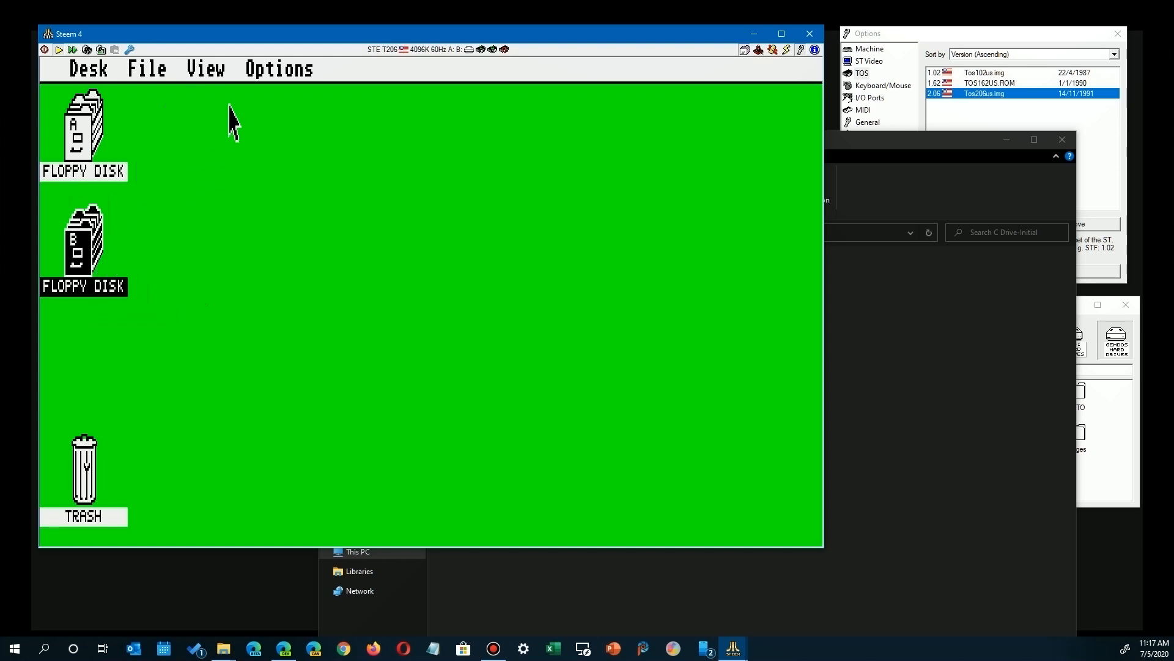
pyautogui.moveTo(262, 73)
pyautogui.click(280, 95)
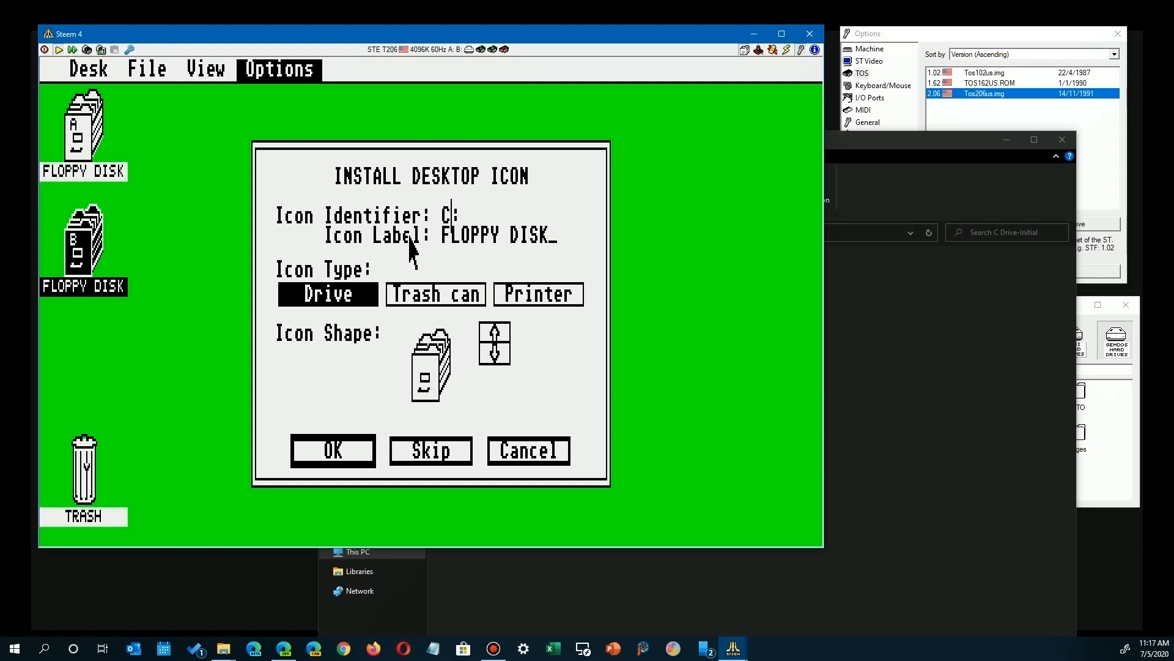
pyautogui.press('Tab')
pyautogui.press('BackSpace')
pyautogui.press('BackSpace')
pyautogui.press('BackSpace')
pyautogui.press('BackSpace')
pyautogui.press('BackSpace')
pyautogui.press('BackSpace')
pyautogui.press('BackSpace')
pyautogui.press('BackSpace')
pyautogui.press('BackSpace')
pyautogui.press('BackSpace')
pyautogui.press('BackSpace')
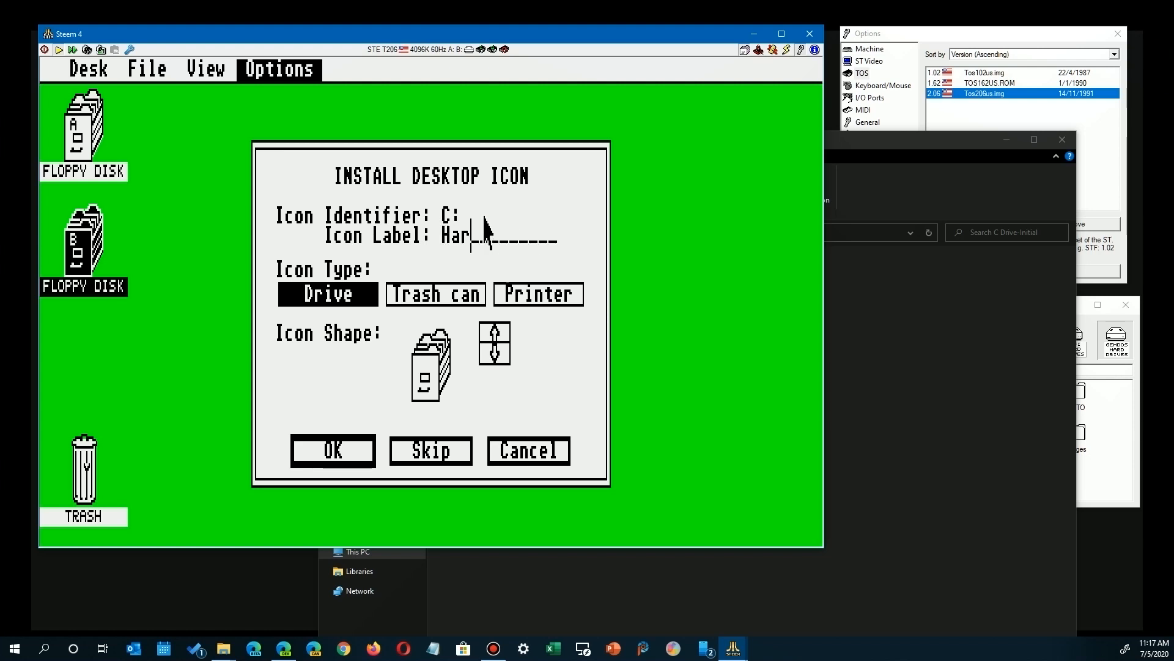
pyautogui.write('HARD DRIVE')
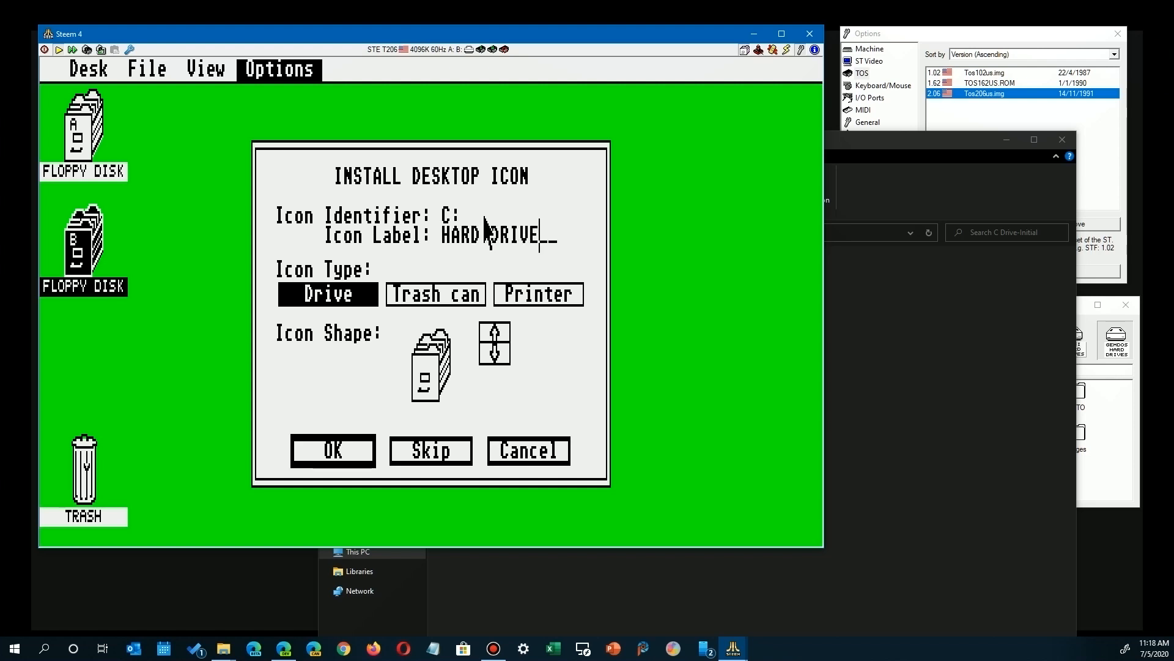
# Choose the hard disk shape for the drive C icon and install it on the desktop.
pyautogui.click(493, 352)
pyautogui.click(494, 352)
pyautogui.click(494, 352)
pyautogui.click(494, 354)
pyautogui.click(494, 355)
pyautogui.click(495, 354)
pyautogui.click(494, 355)
pyautogui.click(495, 355)
pyautogui.click(494, 355)
pyautogui.click(495, 355)
pyautogui.click(495, 355)
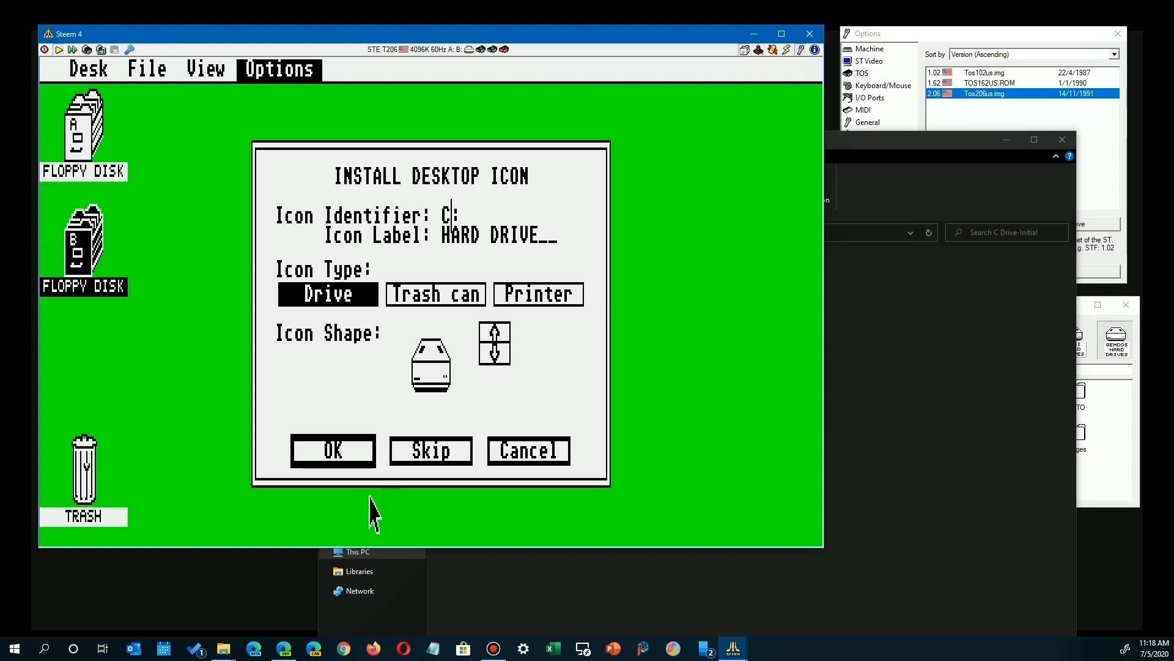
pyautogui.click(340, 453)
# Place the drive C icon just above the trash and return the floppy B icon beside floppy A.
pyautogui.moveTo(188, 167); pyautogui.dragTo(105, 398)
pyautogui.moveTo(71, 257); pyautogui.dragTo(226, 107)
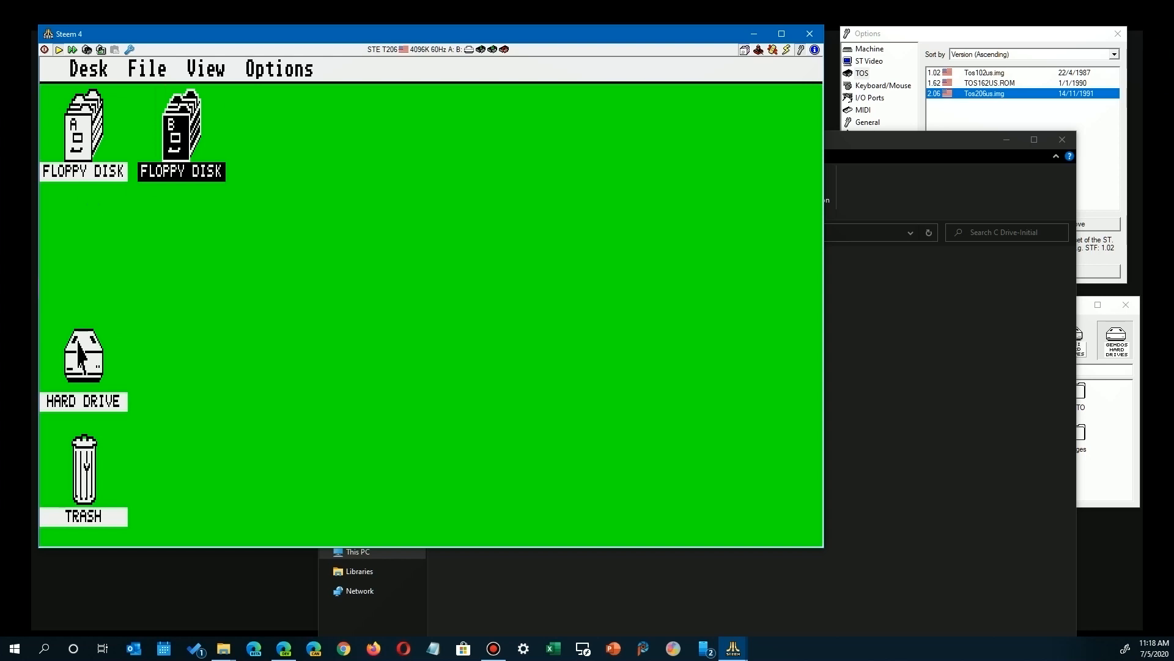
pyautogui.click(85, 227)
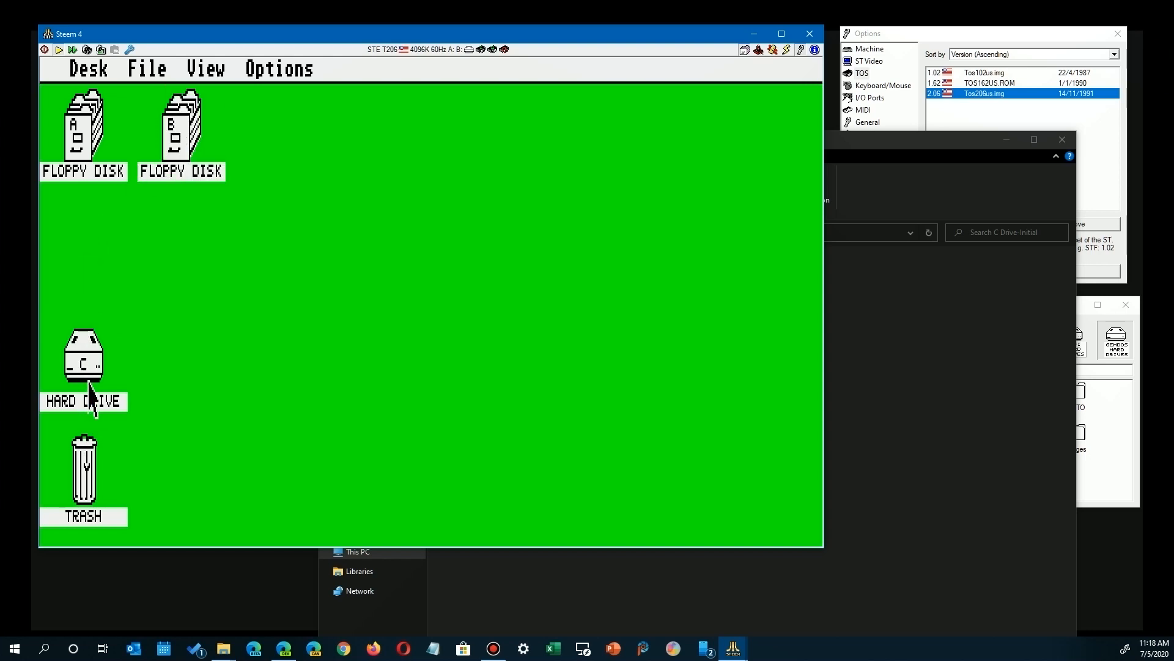
# Open drive C and its ACCS folder to check access to the contents, and close the window.
pyautogui.doubleClick(94, 400)
pyautogui.doubleClick(91, 318)
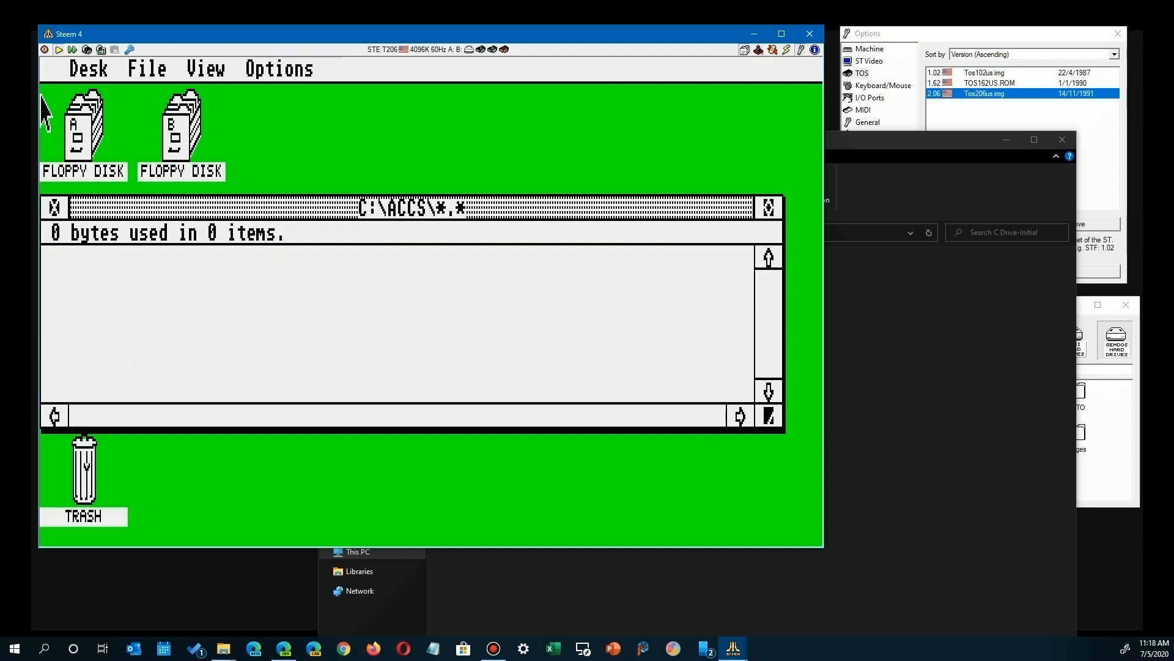
pyautogui.click(54, 208)
pyautogui.click(55, 208)
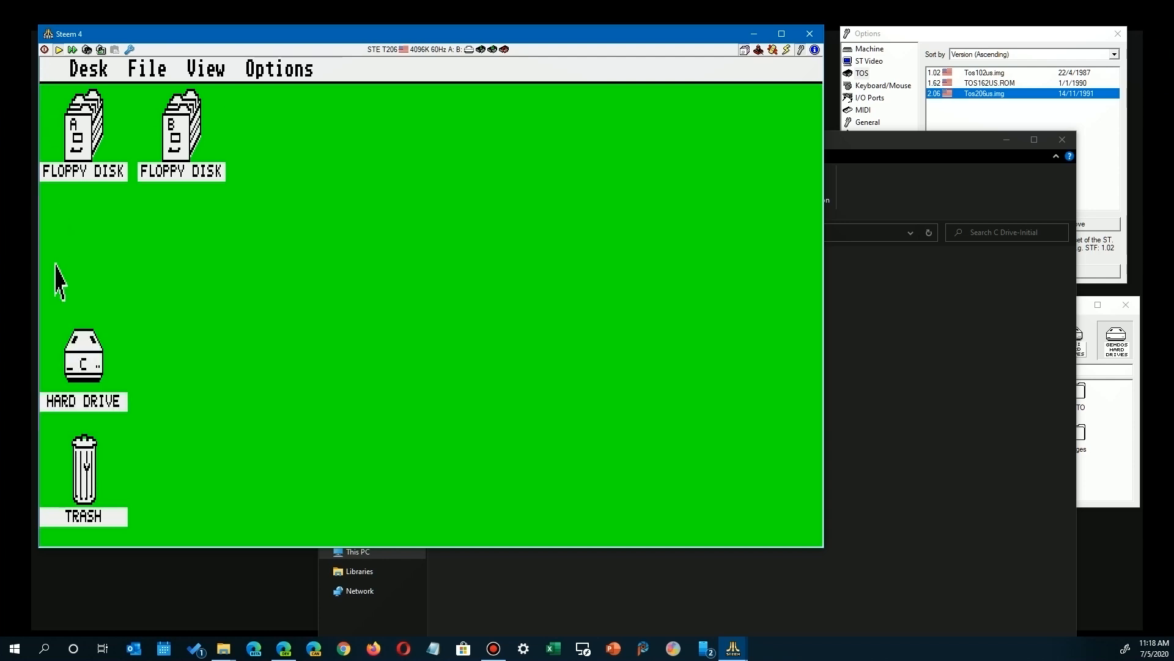
# Move the drive C icon directly below floppy A and install a matching HARD DRIVE icon for drive D.
pyautogui.moveTo(98, 391); pyautogui.dragTo(98, 277)
pyautogui.moveTo(279, 69)
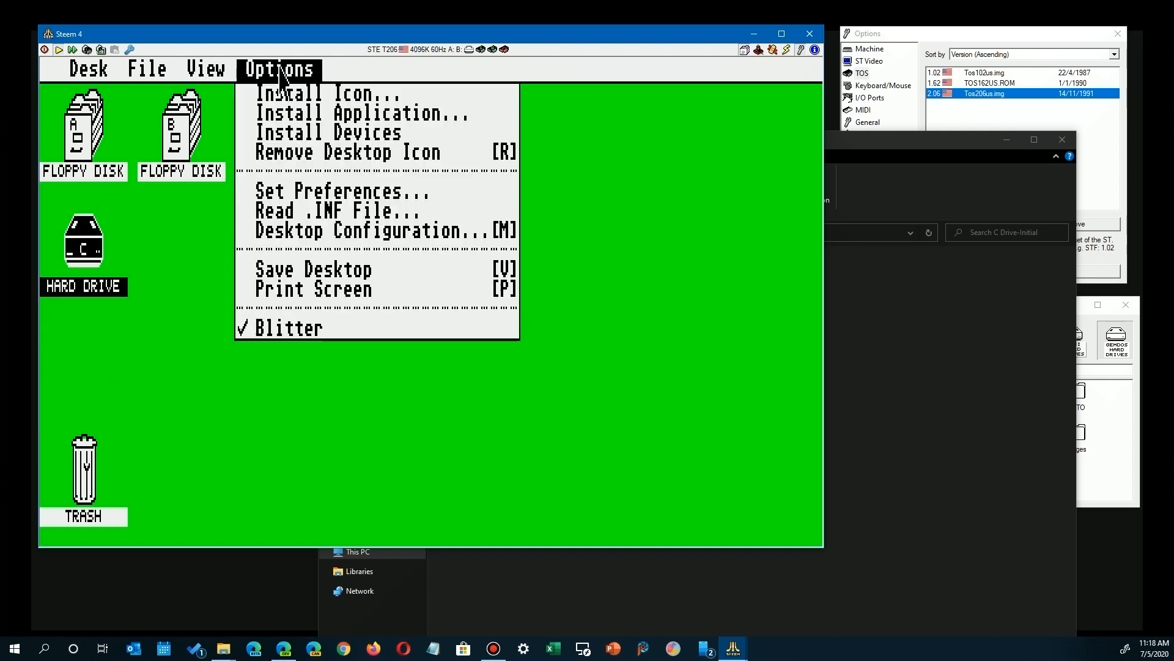
pyautogui.click(287, 92)
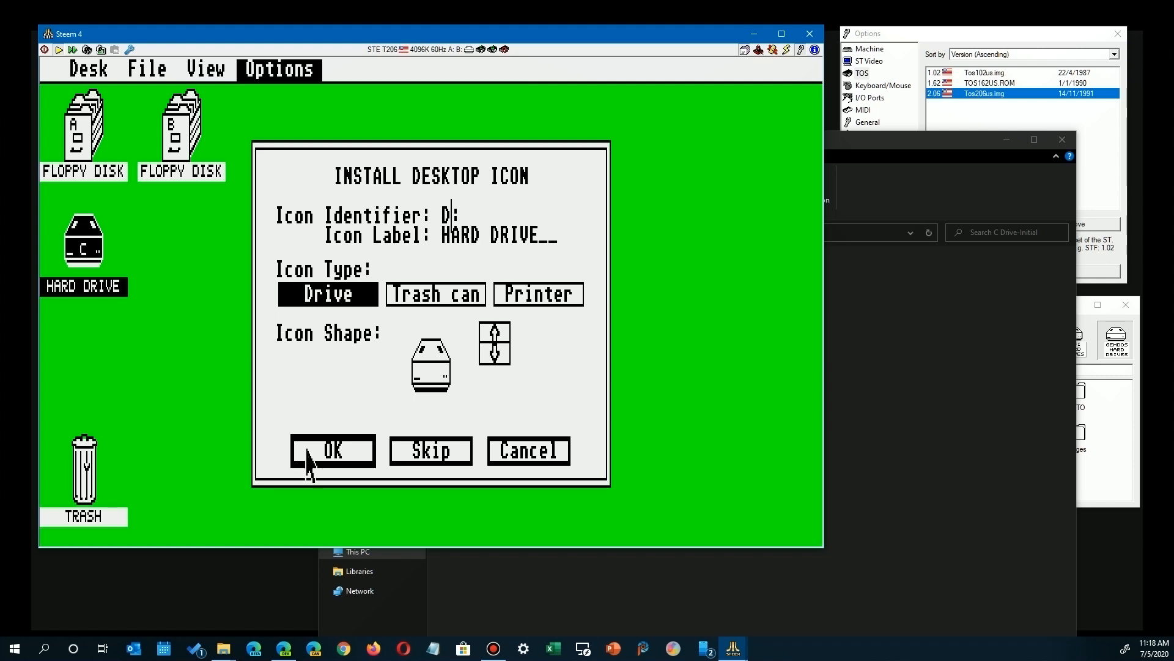
pyautogui.click(344, 460)
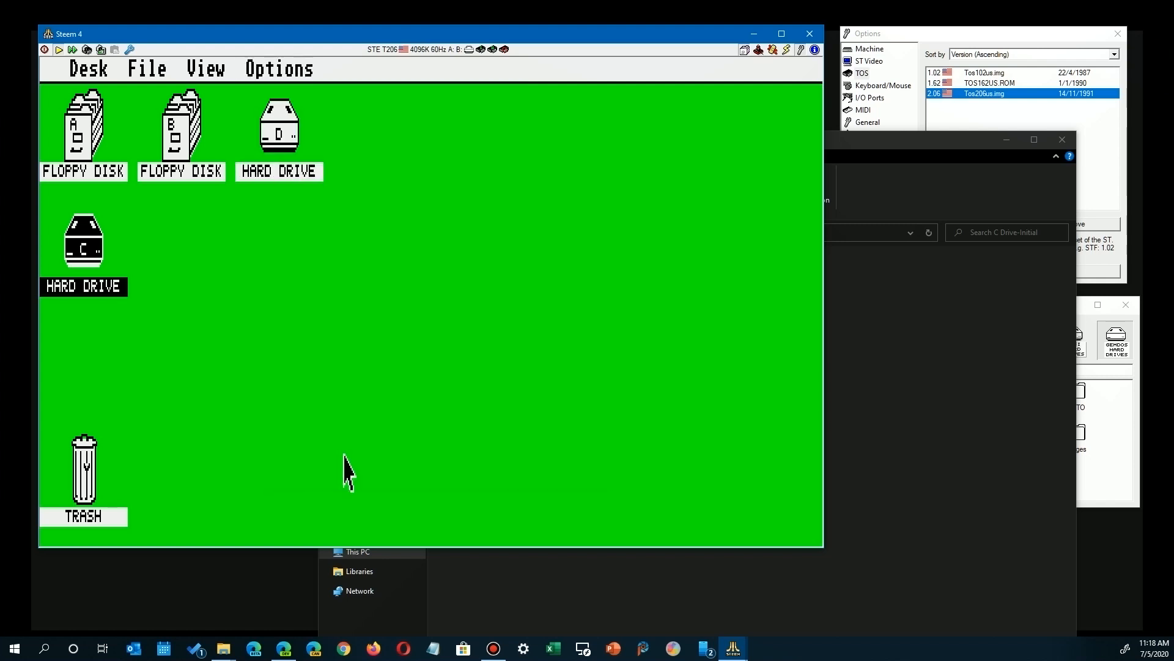
# Place the drive D icon below floppy B and move the trash to the desktop's lower-right corner.
pyautogui.moveTo(295, 148); pyautogui.dragTo(178, 270)
pyautogui.moveTo(84, 471); pyautogui.dragTo(799, 483)
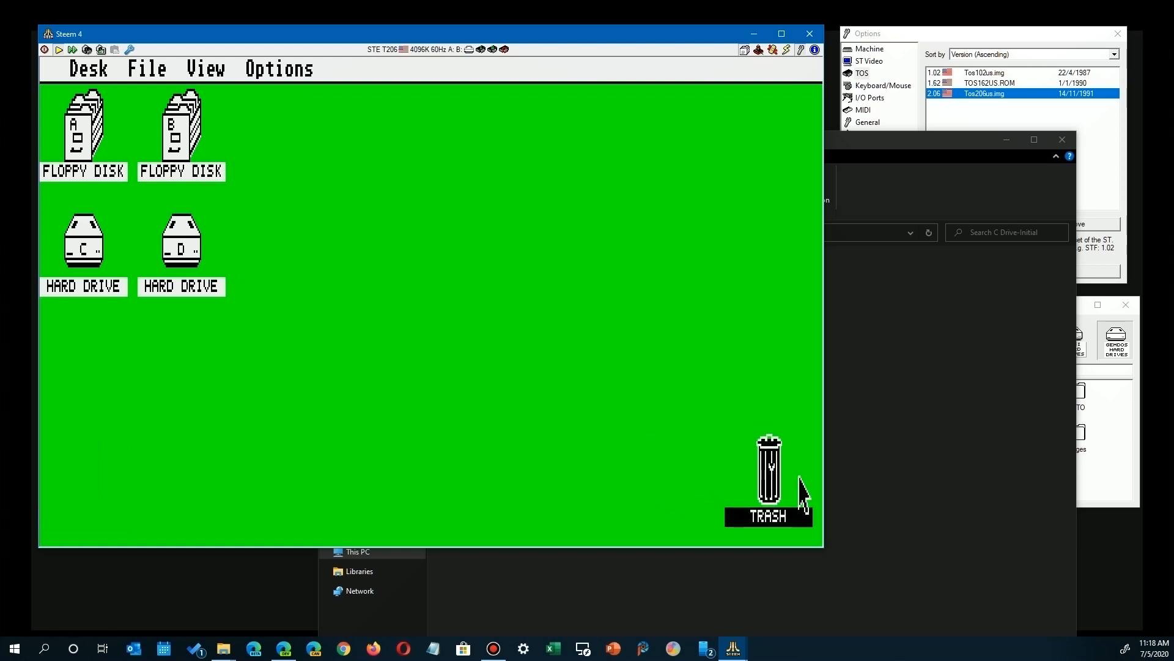
pyautogui.click(542, 328)
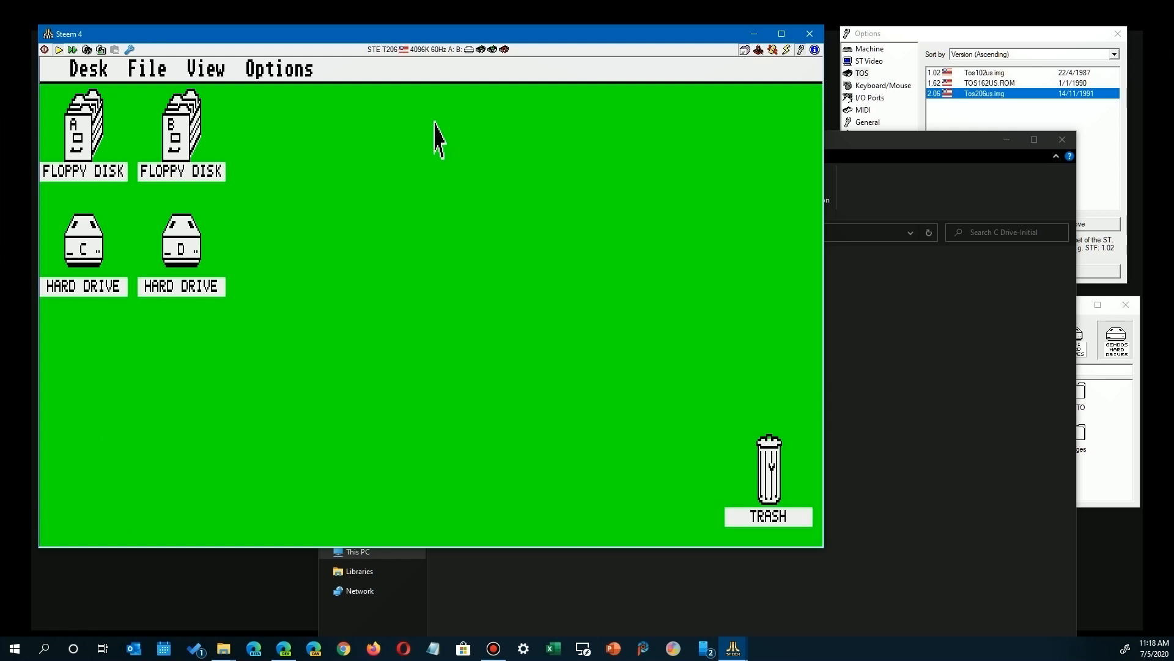
# Save the emulated desktop with the new drive icons and layout.
pyautogui.moveTo(284, 62)
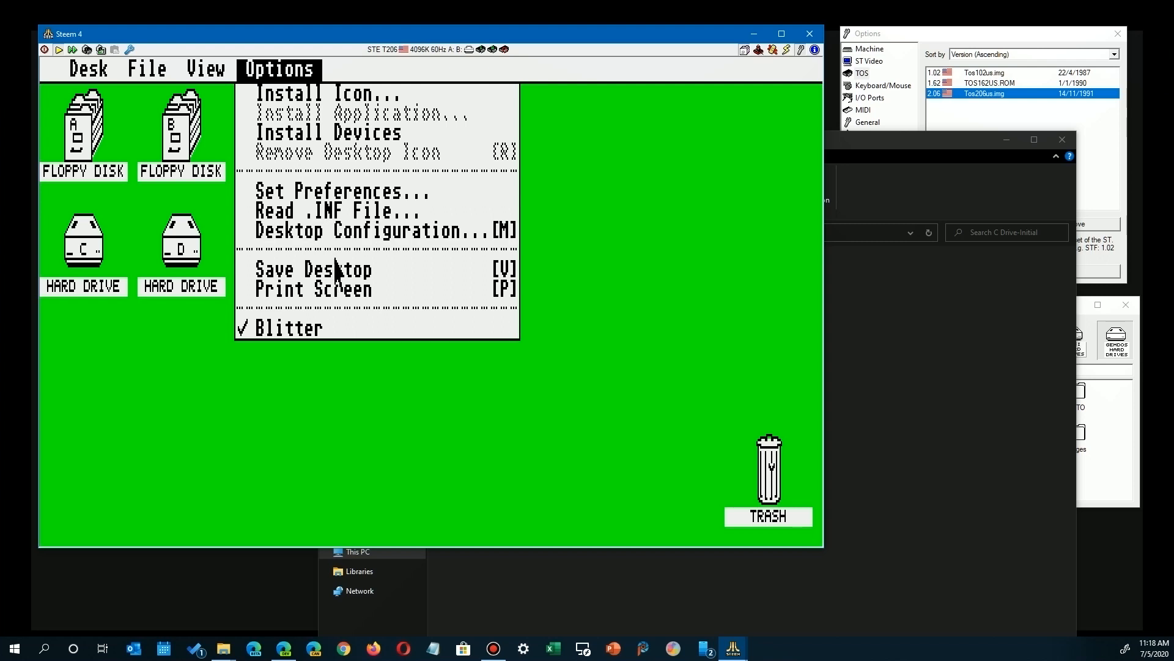
pyautogui.click(346, 279)
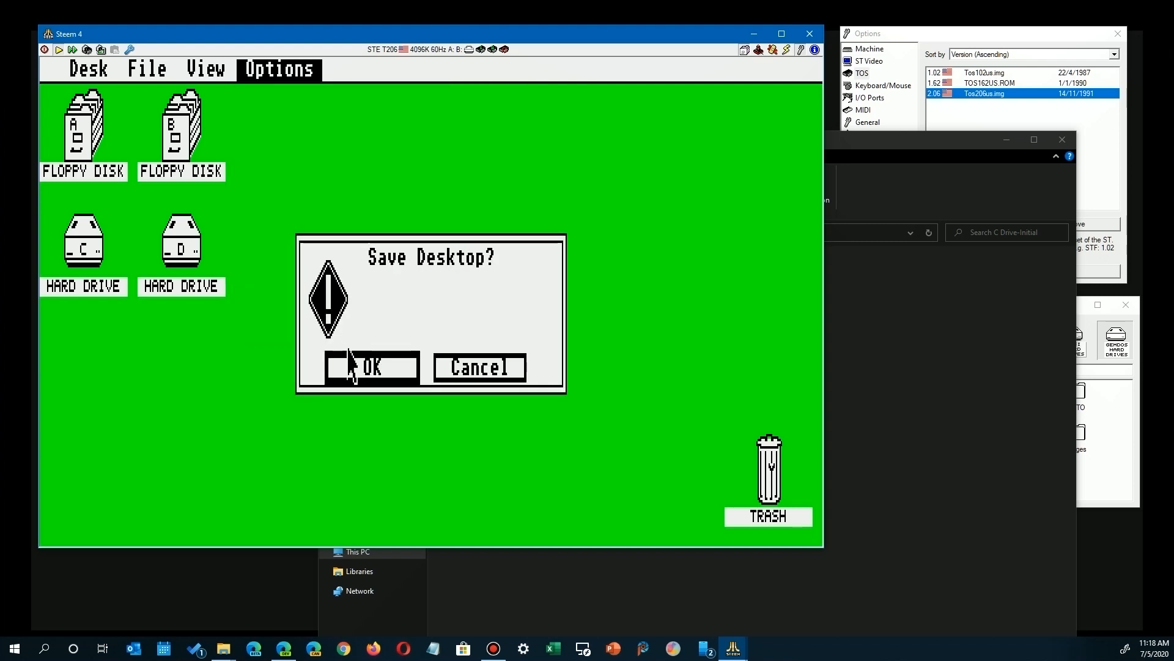
pyautogui.click(370, 371)
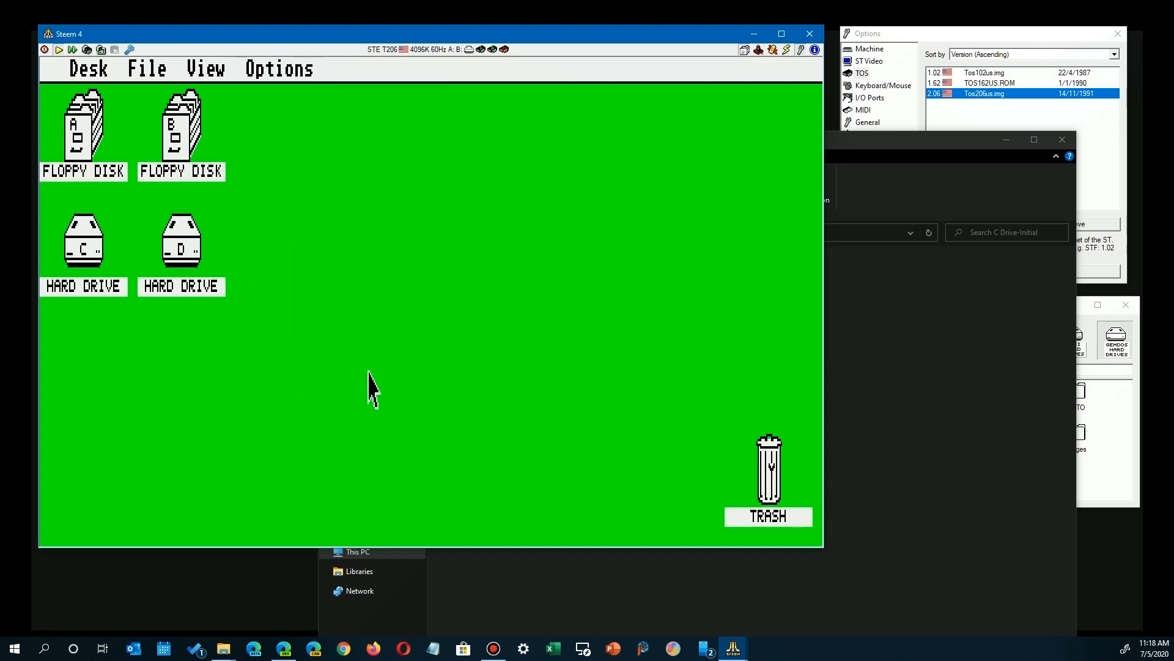
# Switch to File Explorer and examine the modification date of NEWDESK.INF in the C Drive-Initial folder.
pyautogui.hotkey('alt', 'Tab')
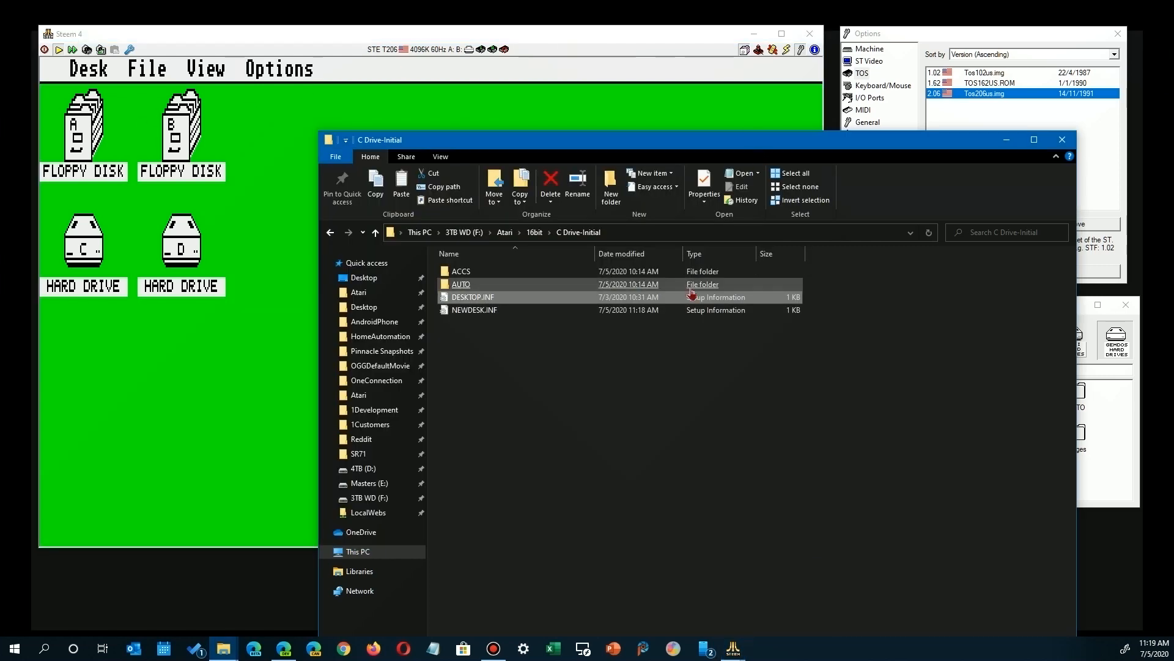
pyautogui.click(622, 302)
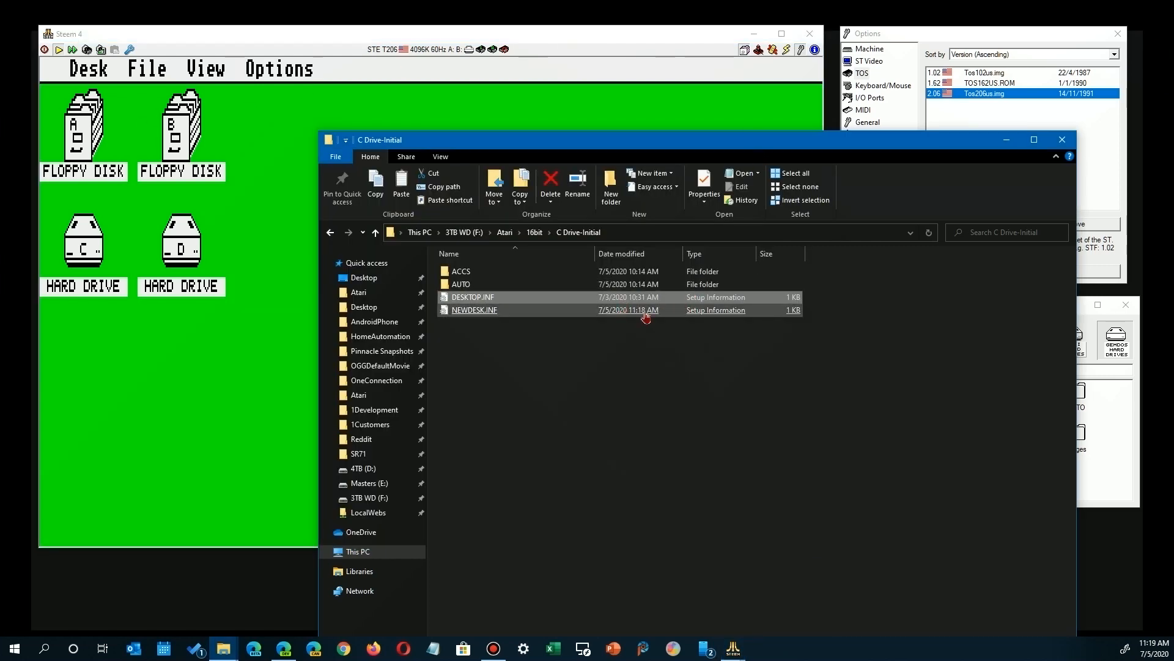
pyautogui.click(646, 312)
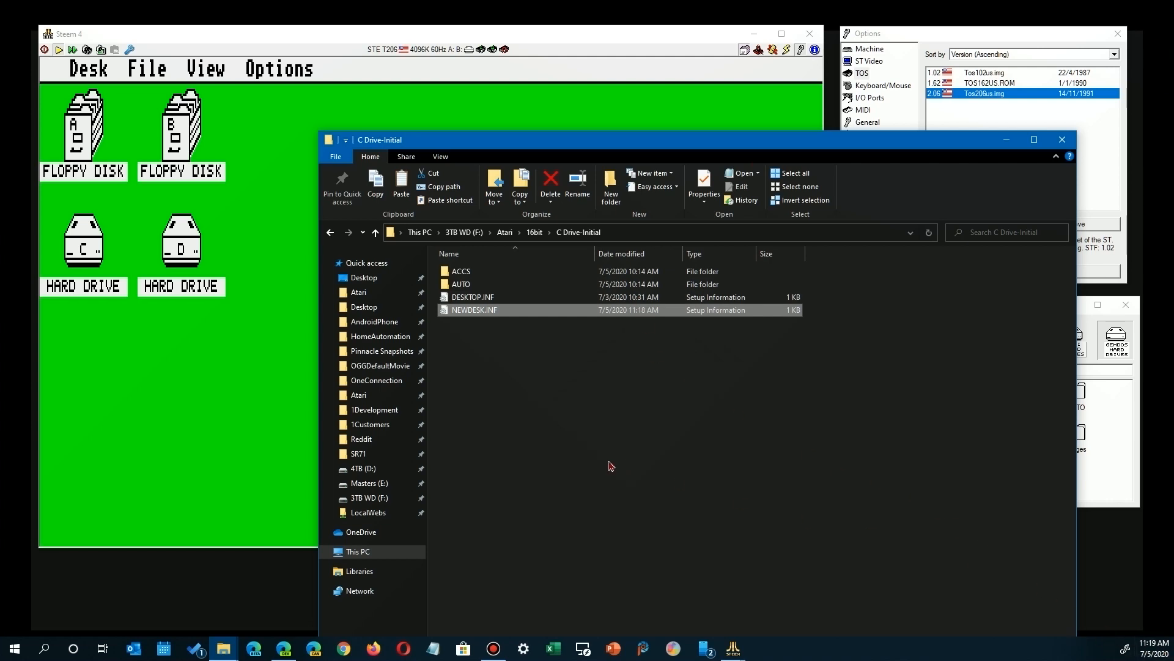
pyautogui.click(573, 450)
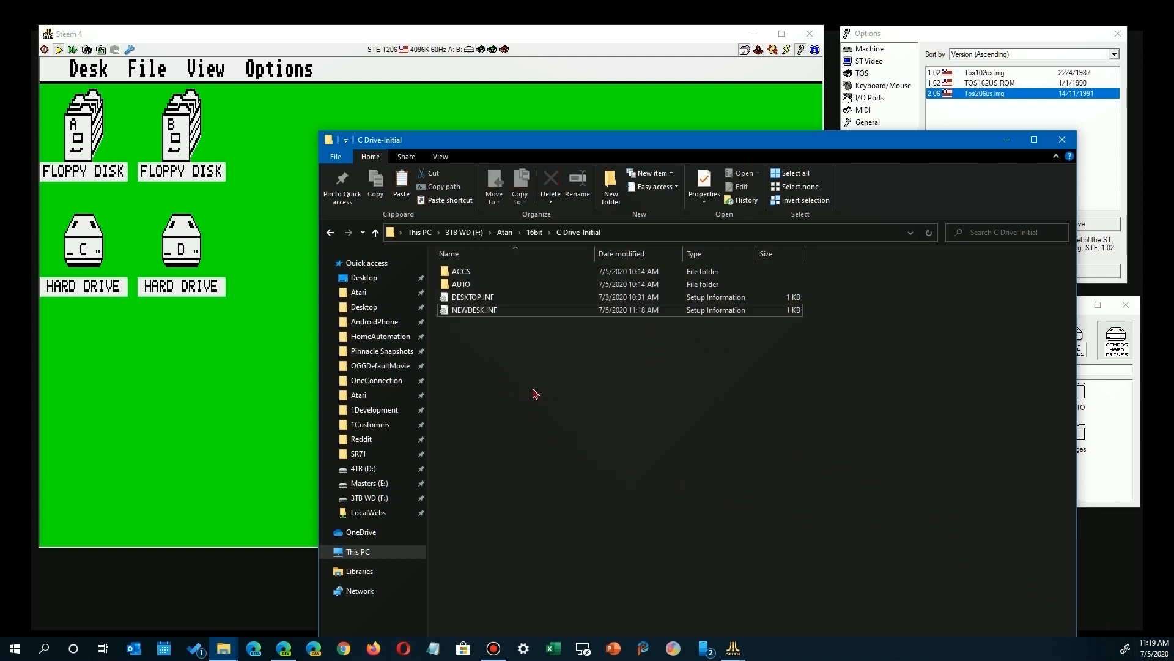
# Return to Steem and reset the emulated Atari.
pyautogui.click(1006, 139)
pyautogui.hotkey('alt', 'Tab')
pyautogui.hotkey('alt', 'Tab')
pyautogui.moveTo(88, 69)
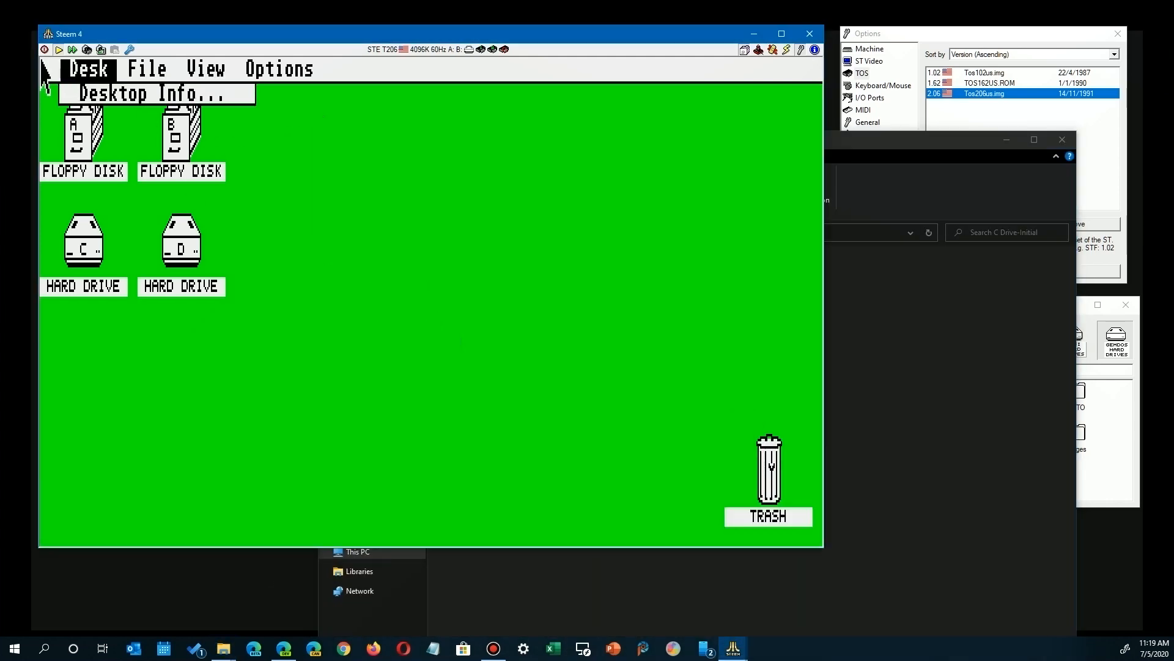
pyautogui.hotkey('alt', 'Tab')
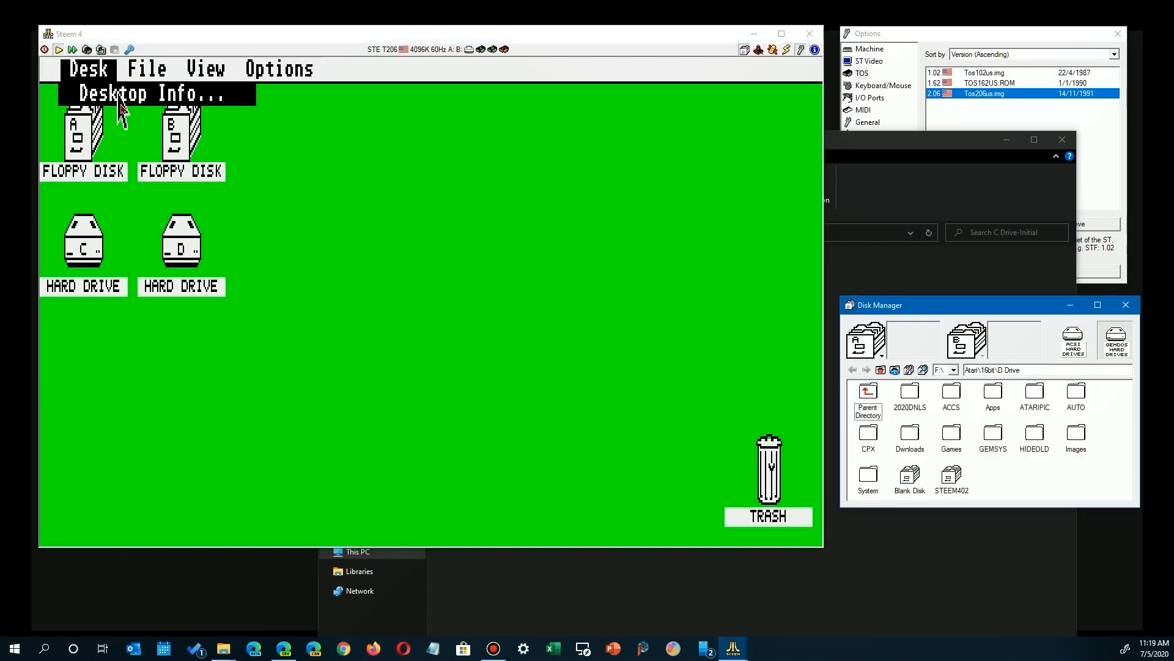
pyautogui.click(121, 107)
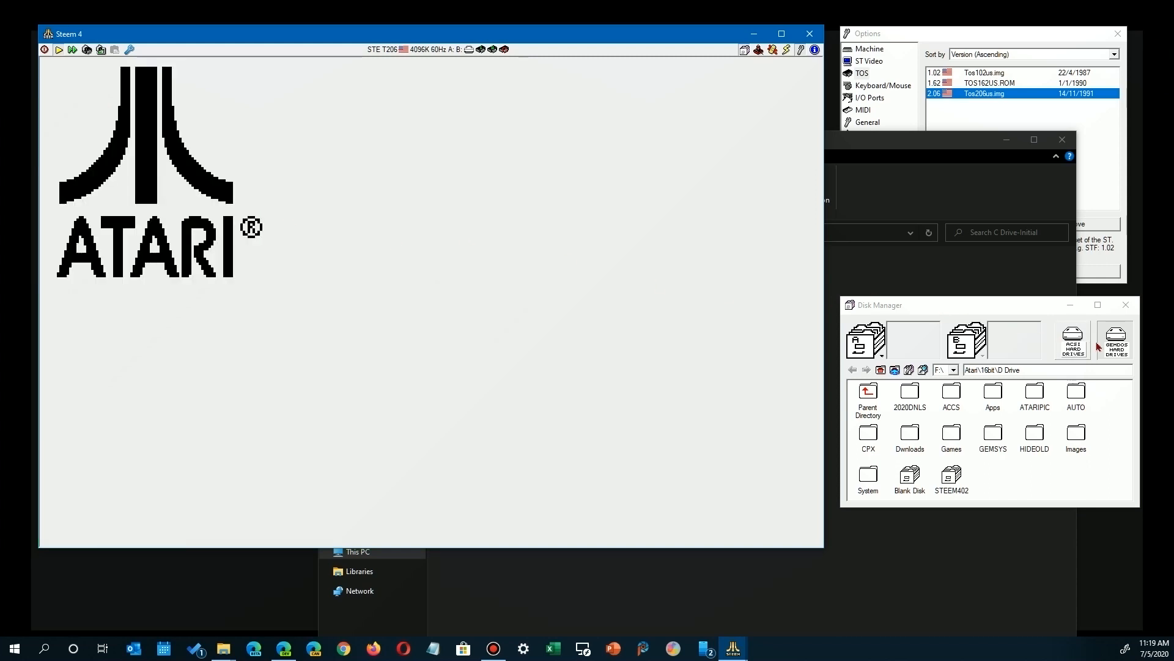
# Review the GEMDOS hard drive folder mappings without changing them, and continue the boot by skipping the memory test.
pyautogui.click(1116, 342)
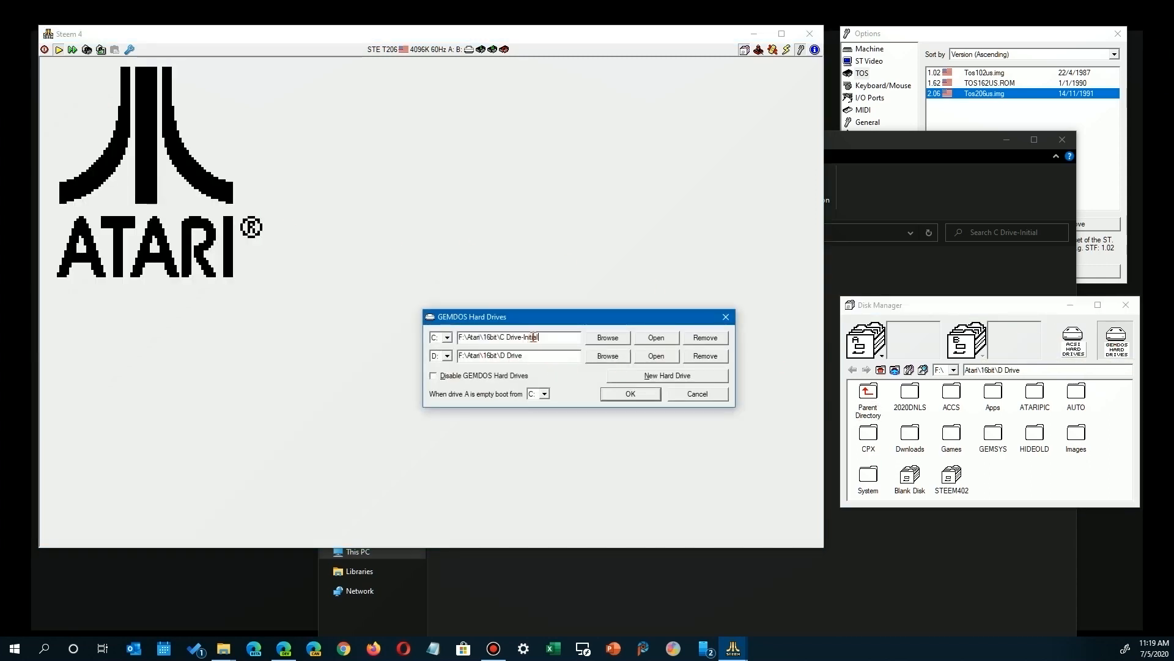
pyautogui.click(696, 394)
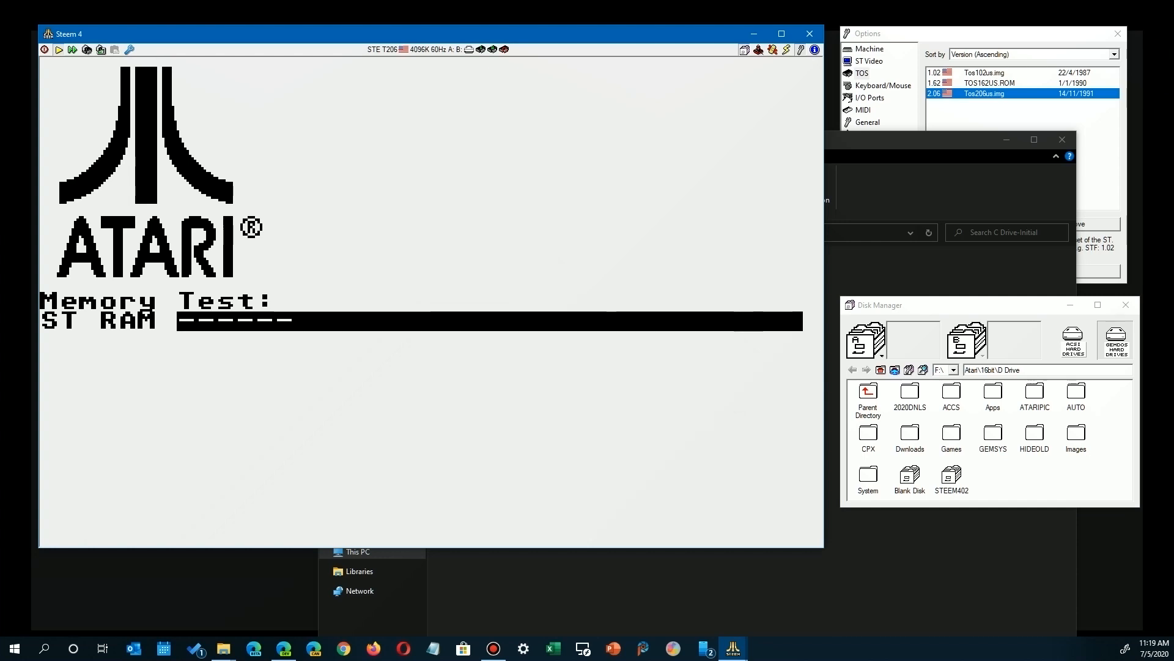
pyautogui.press('space')
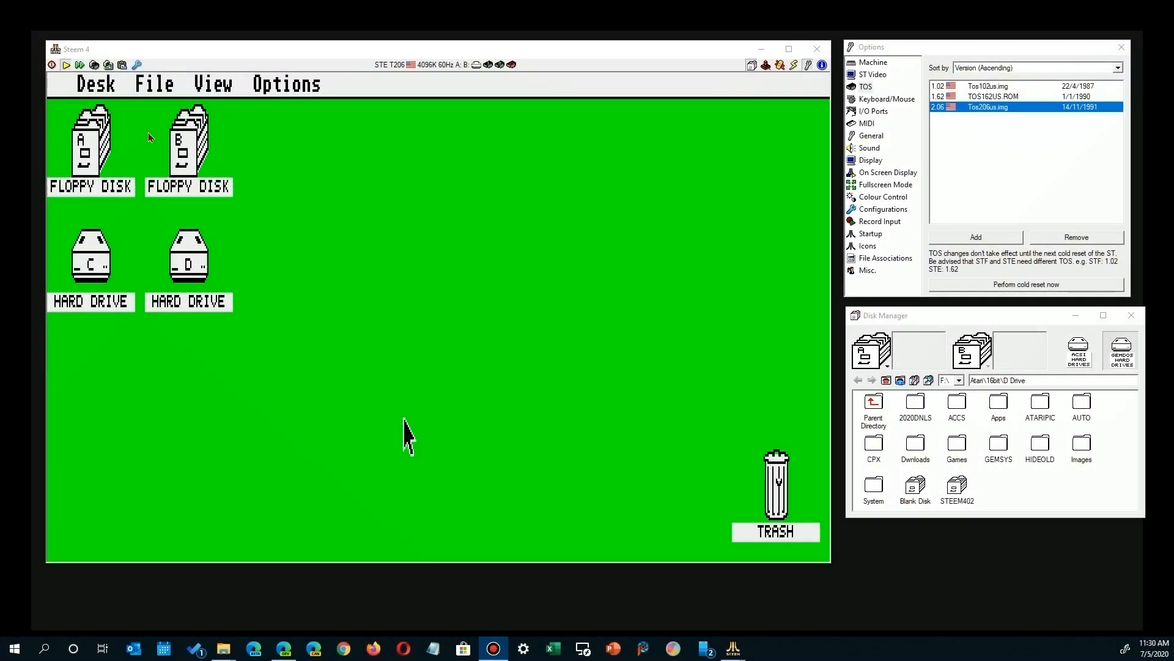
# Set the window background color to red on the emulated desktop, leaving the desktop background green.
pyautogui.click(142, 118)
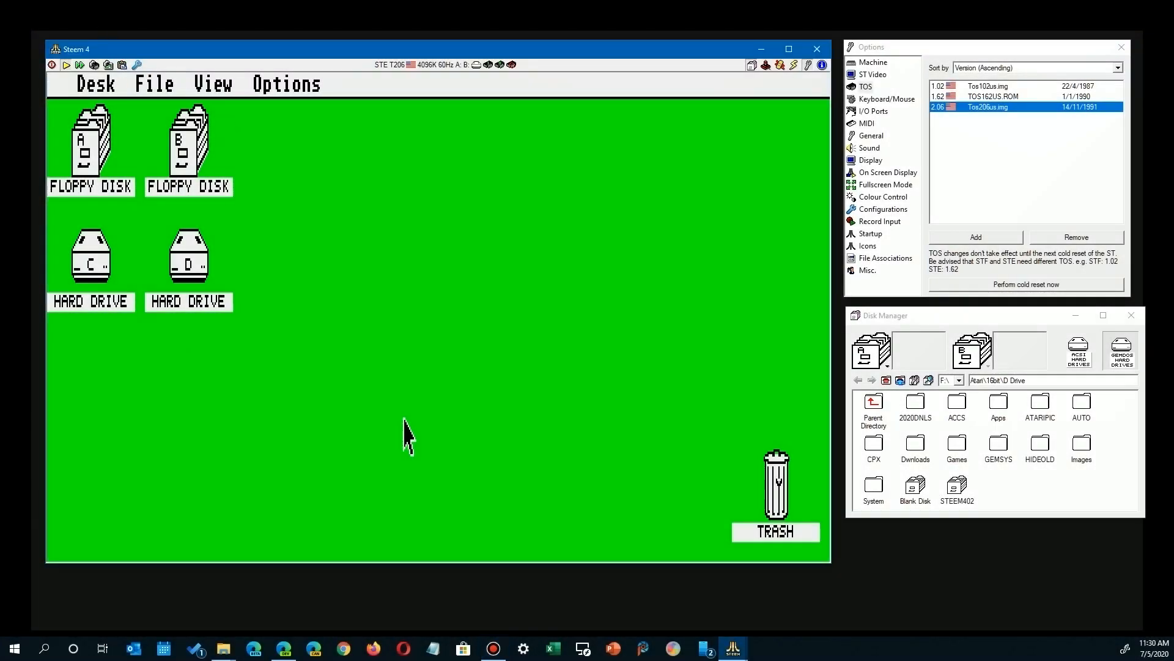
pyautogui.moveTo(214, 85)
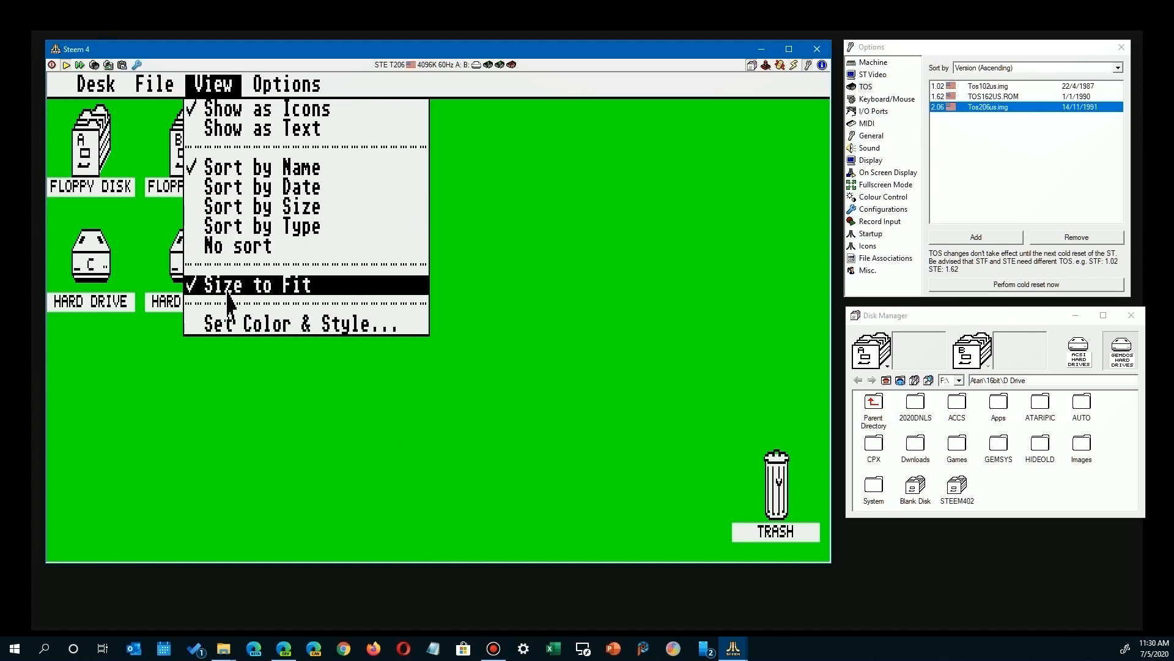
pyautogui.click(235, 328)
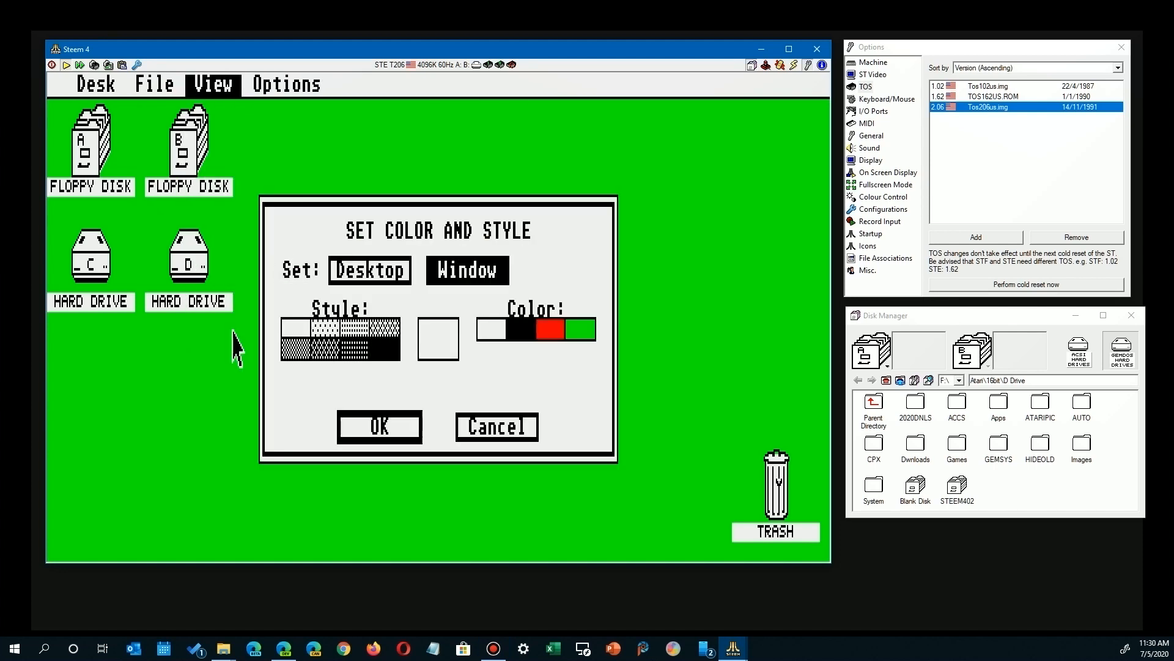
pyautogui.click(378, 282)
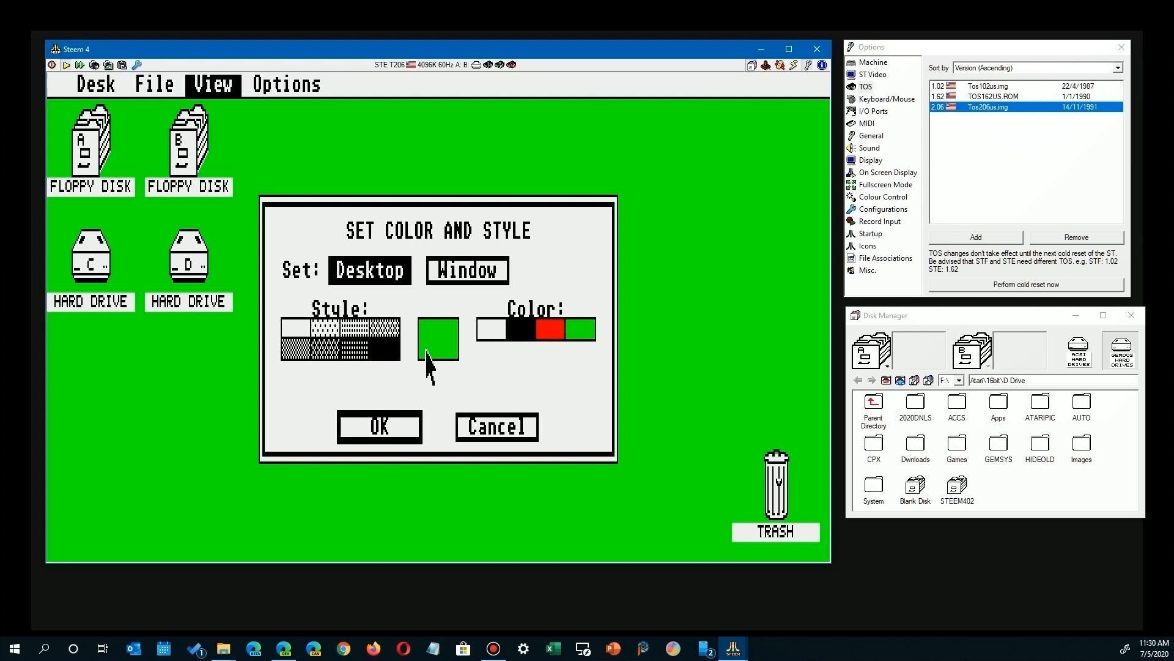
pyautogui.click(469, 277)
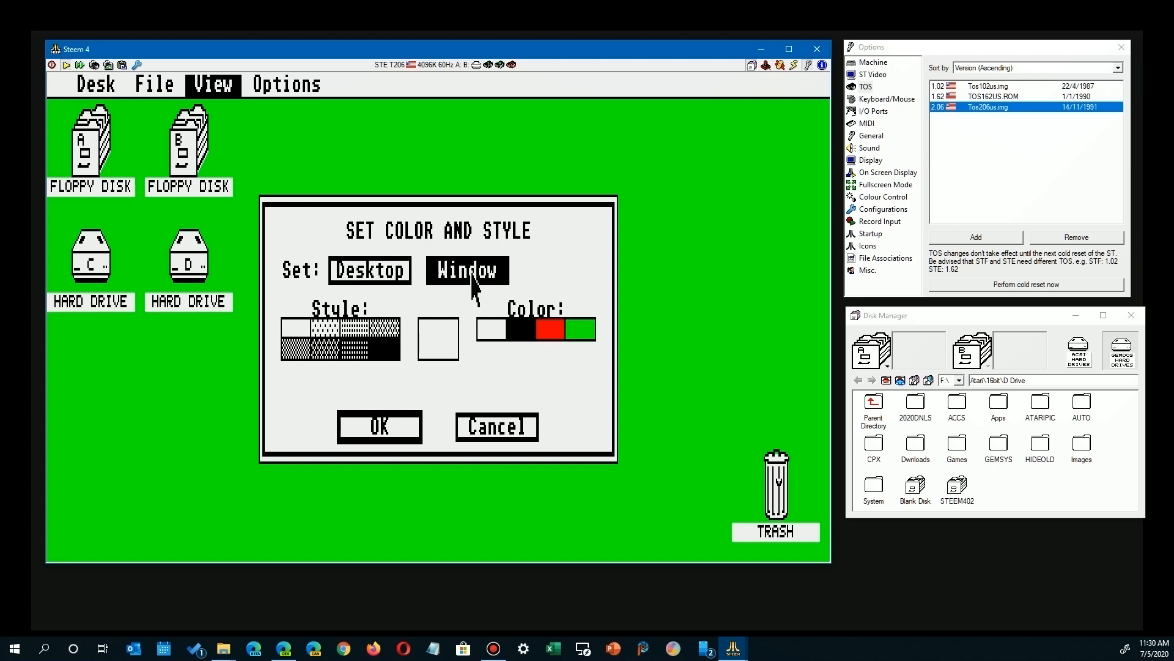
pyautogui.click(550, 330)
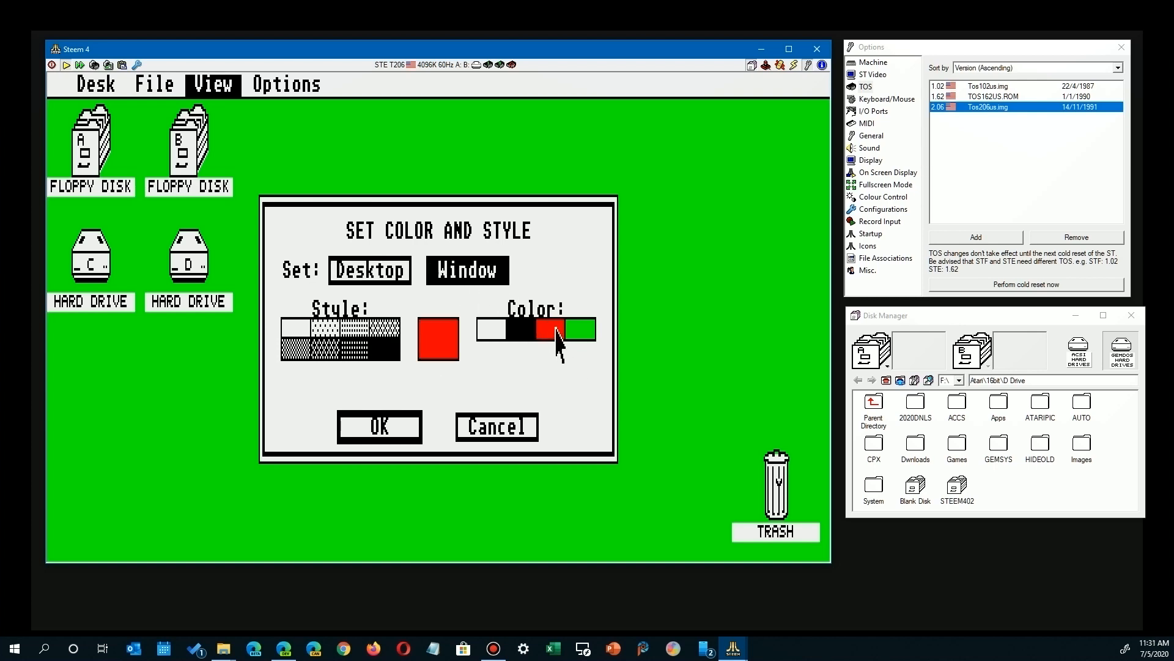
pyautogui.click(380, 428)
# Open drive C on the emulated desktop and examine its window background color.
pyautogui.click(92, 248)
pyautogui.doubleClick(92, 248)
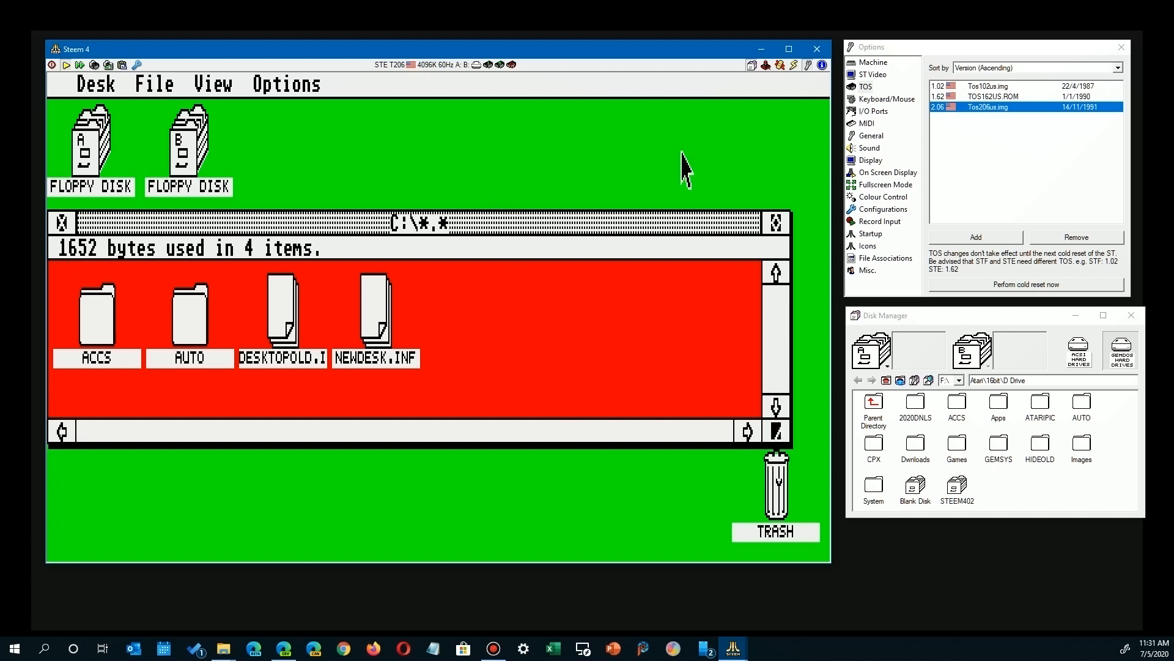
pyautogui.moveTo(286, 85)
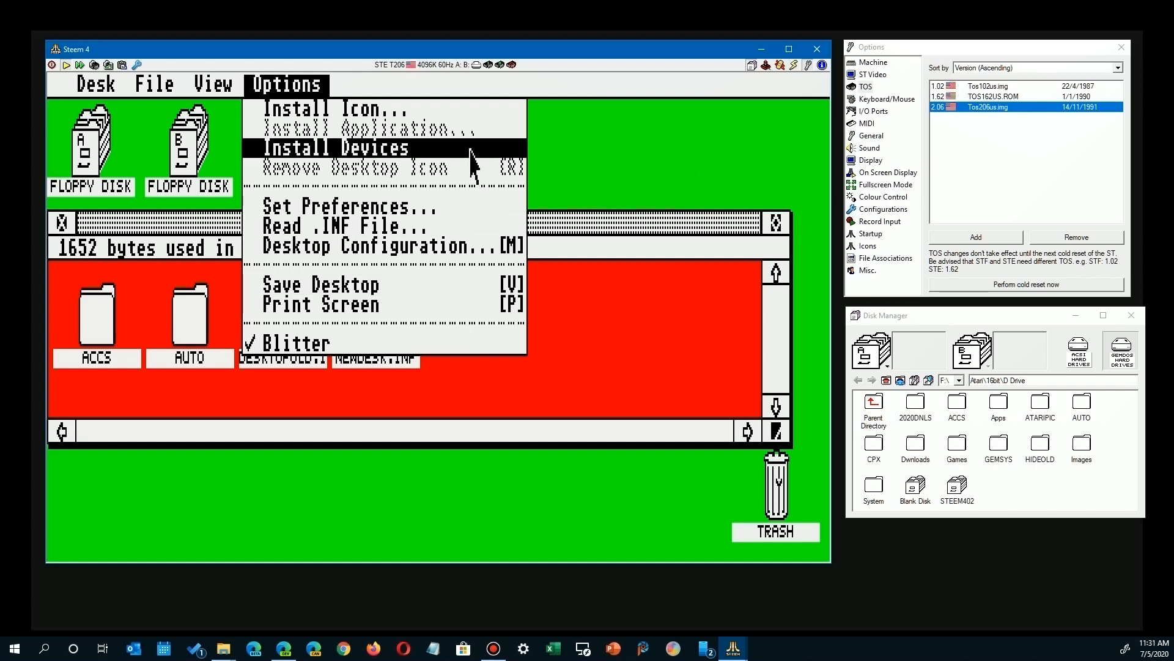
pyautogui.click(617, 182)
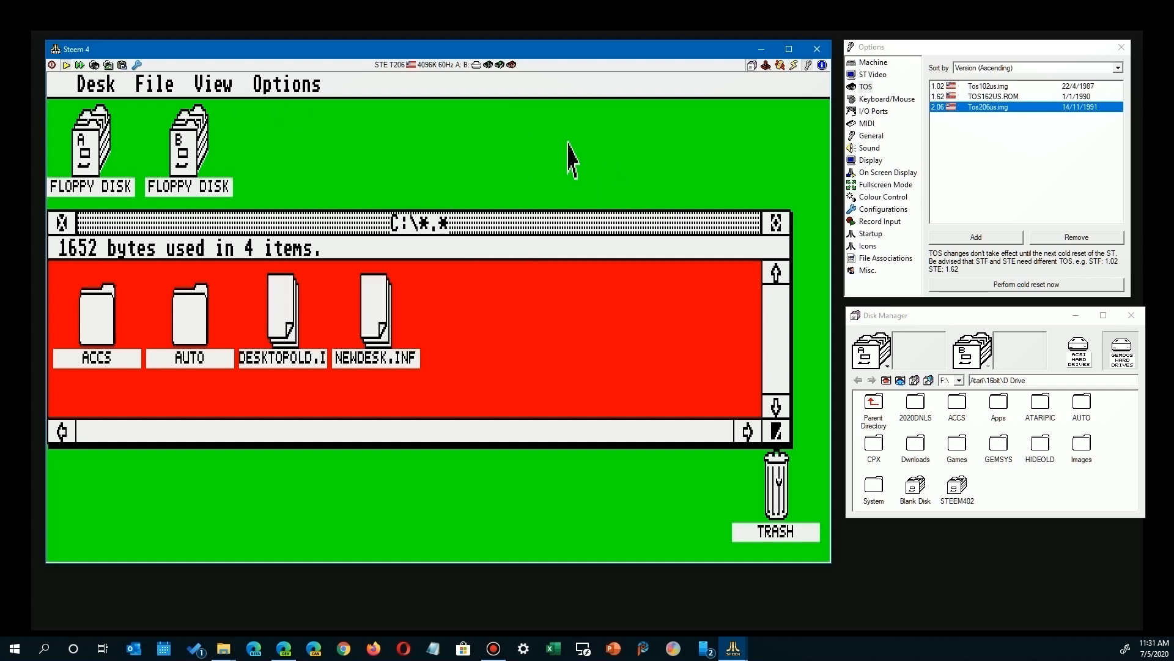
pyautogui.press('F10')
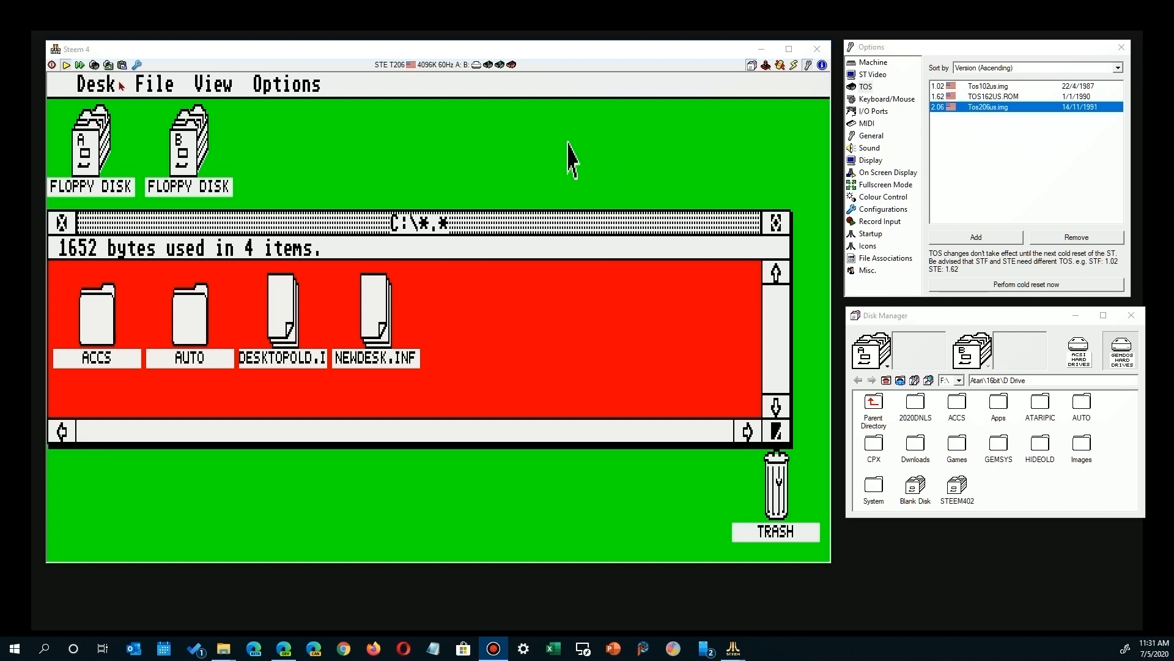
pyautogui.click(52, 65)
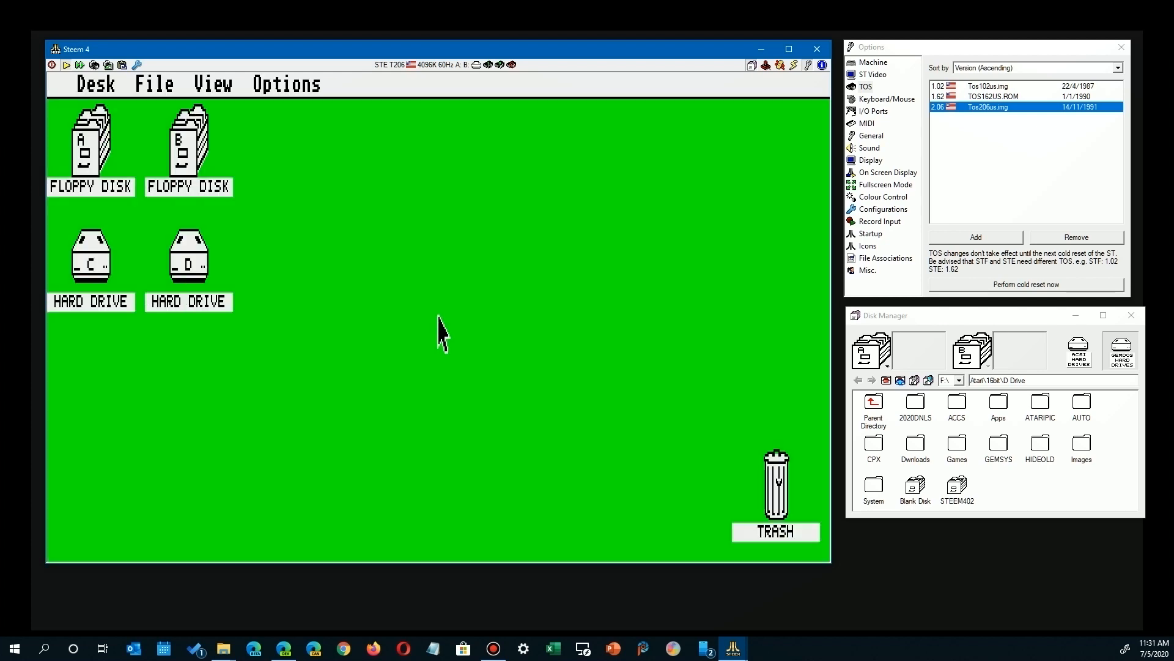
# Open the drive C window on the emulated desktop.
pyautogui.click(86, 276)
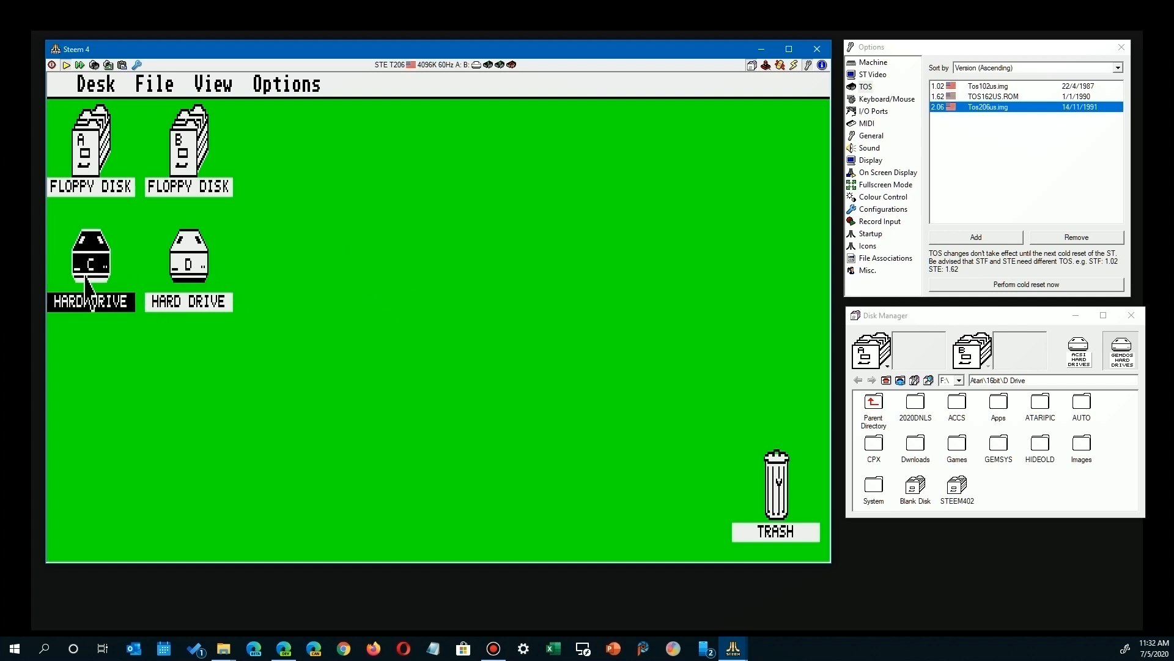
pyautogui.doubleClick(86, 276)
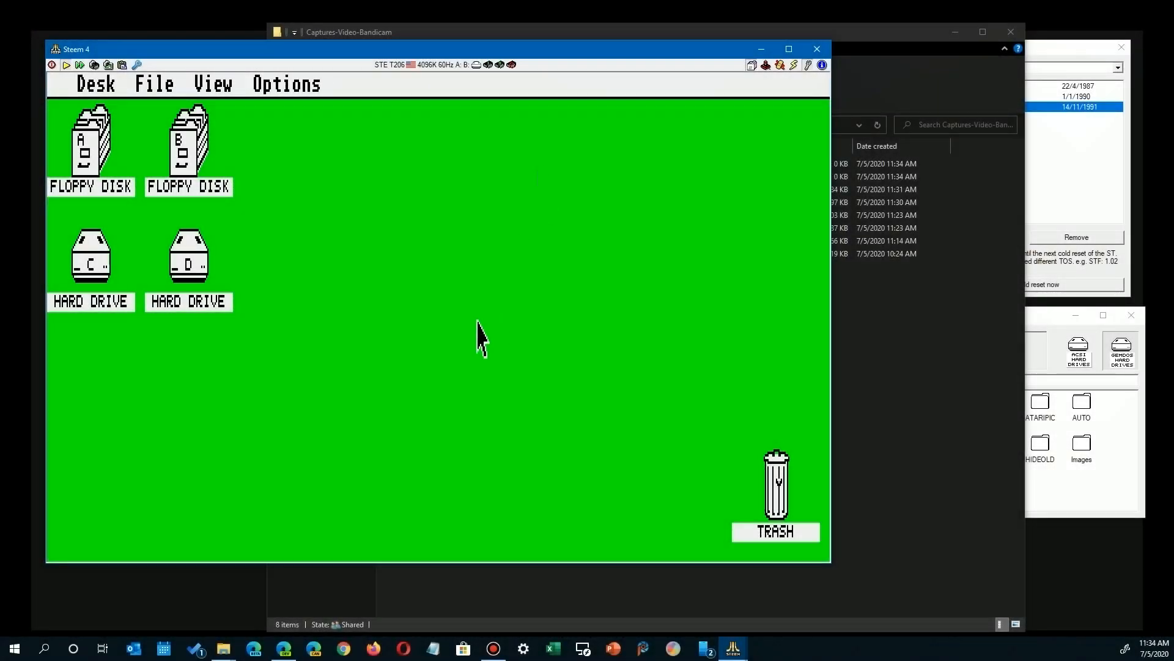
pyautogui.click(90, 262)
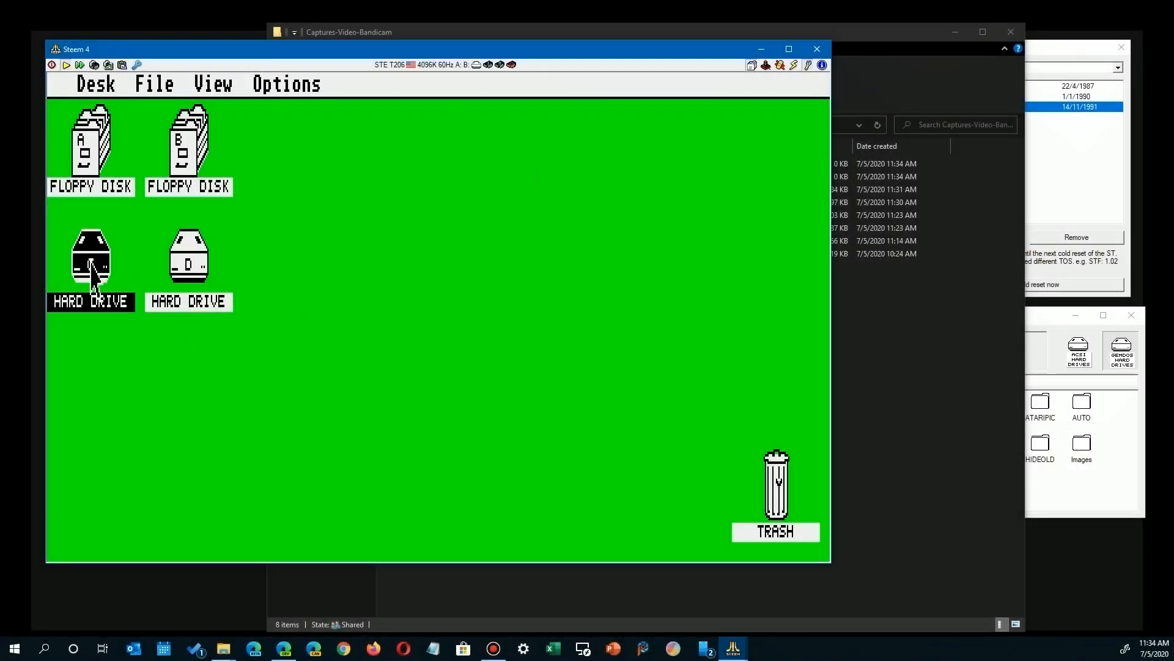
pyautogui.doubleClick(91, 264)
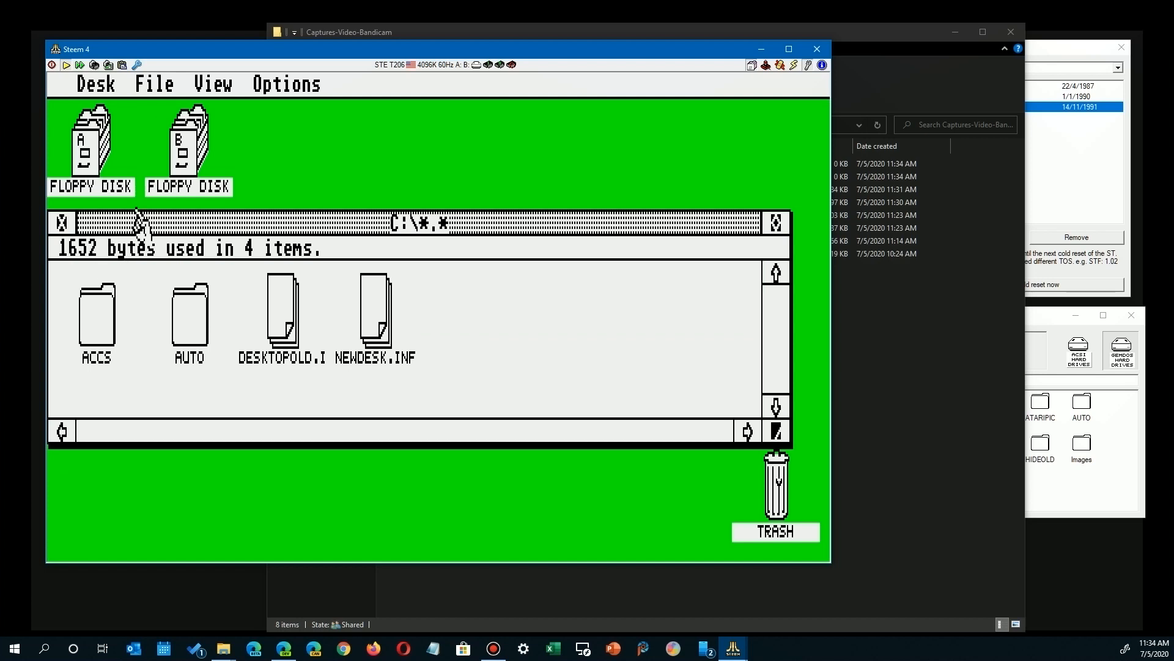
# Make the drive C window narrower and taller, and move it clear of the drive icons and the trash.
pyautogui.moveTo(211, 224); pyautogui.dragTo(281, 251)
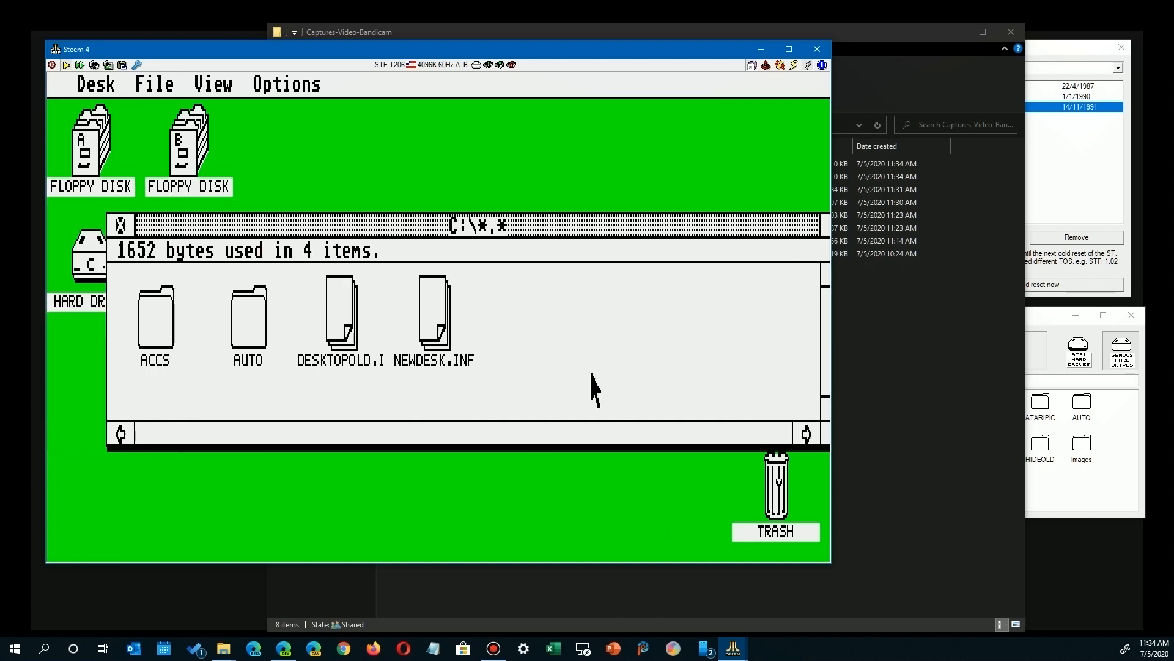
pyautogui.moveTo(602, 232); pyautogui.dragTo(571, 243)
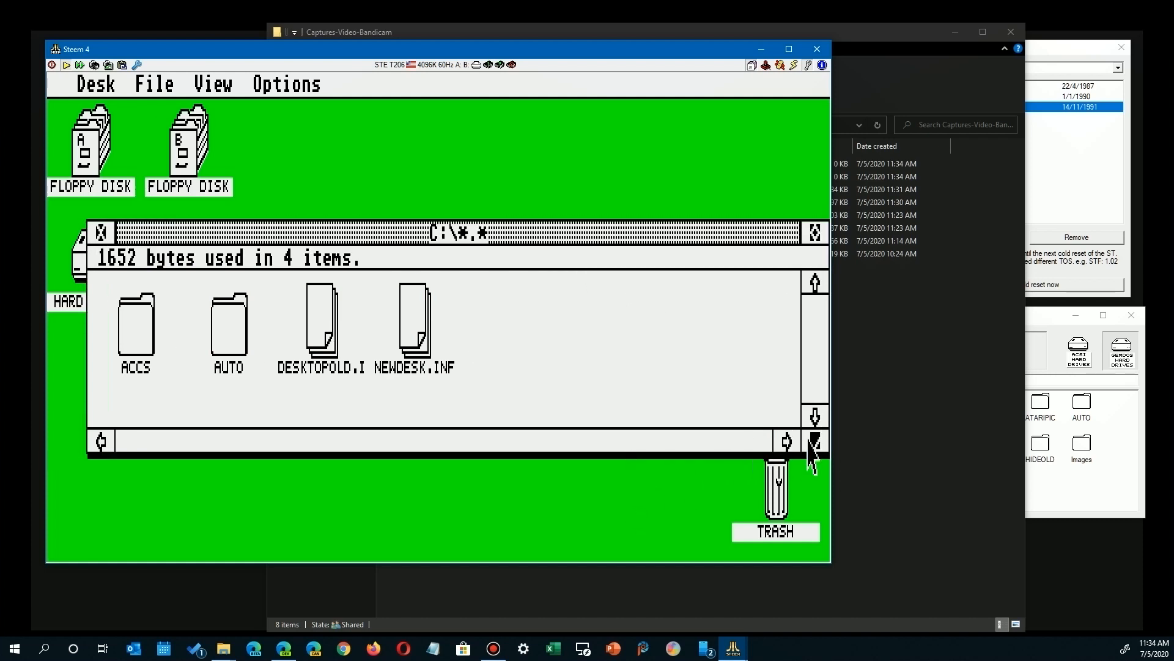
pyautogui.moveTo(812, 446)
pyautogui.mouseDown()
pyautogui.moveTo(760, 455)
pyautogui.moveTo(627, 542)
pyautogui.moveTo(469, 517)
pyautogui.moveTo(469, 506)
pyautogui.moveTo(499, 533)
pyautogui.mouseUp()
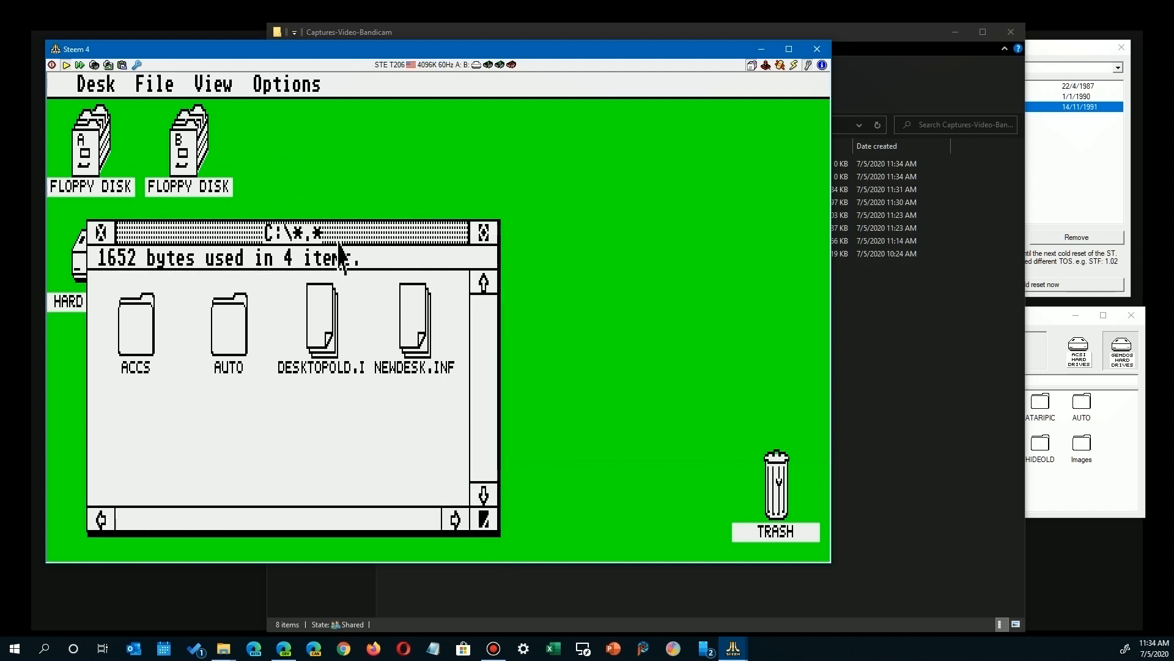
pyautogui.moveTo(345, 237); pyautogui.dragTo(540, 147)
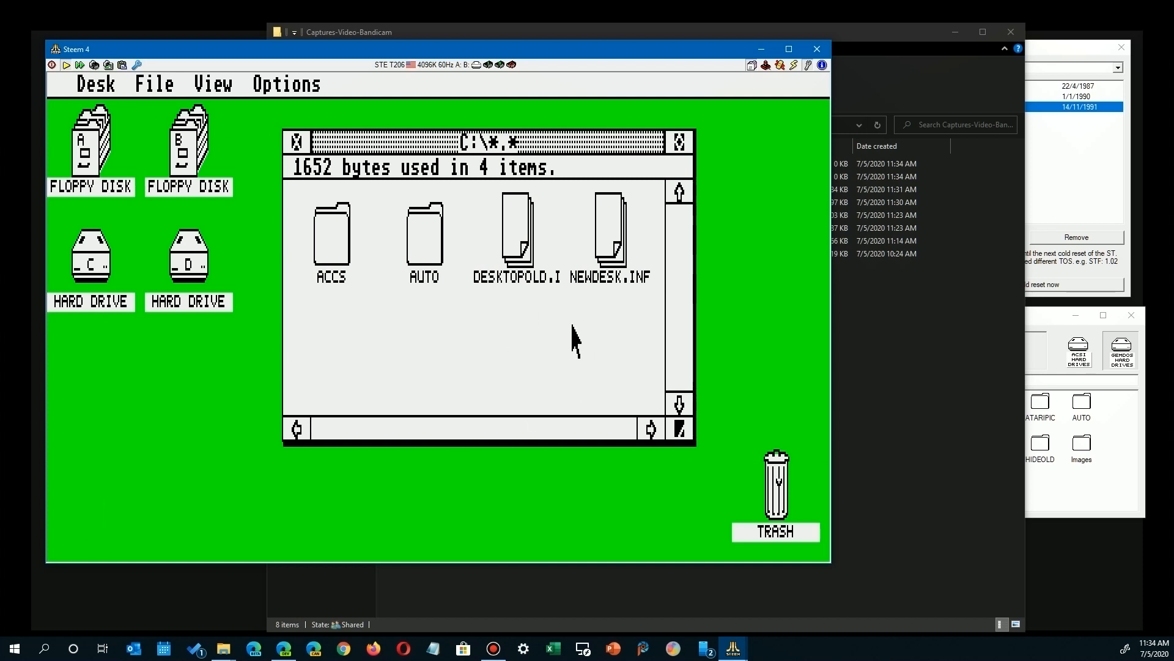
# Show the drive C contents as text and narrow its window to about the width of the file names.
pyautogui.moveTo(246, 80)
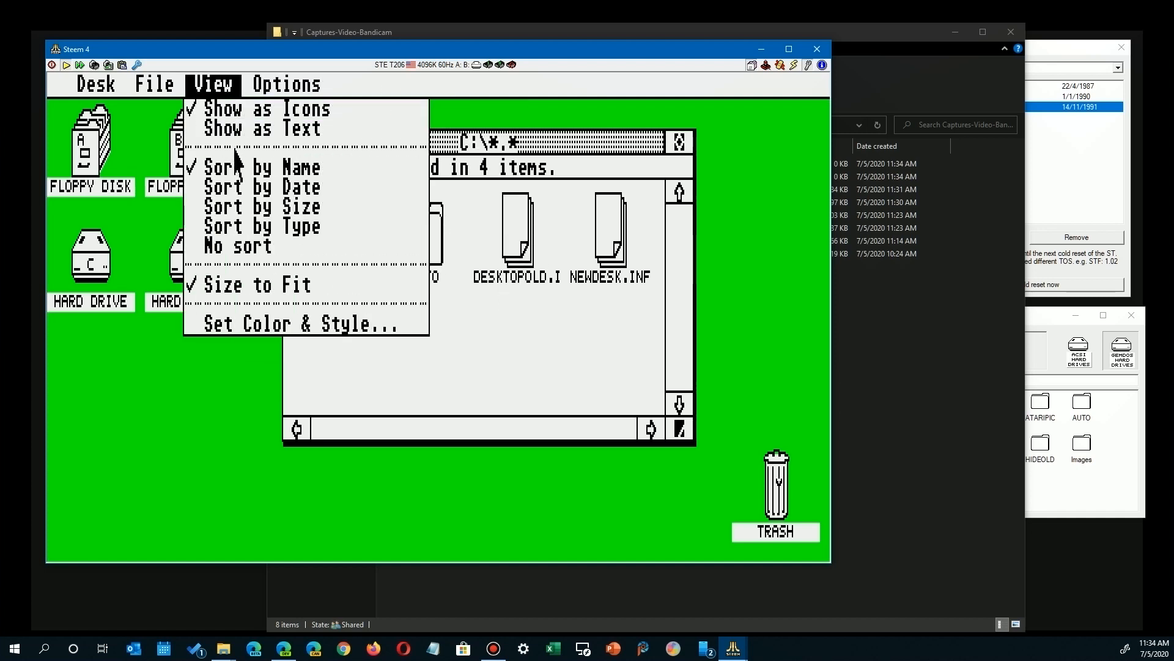
pyautogui.click(230, 131)
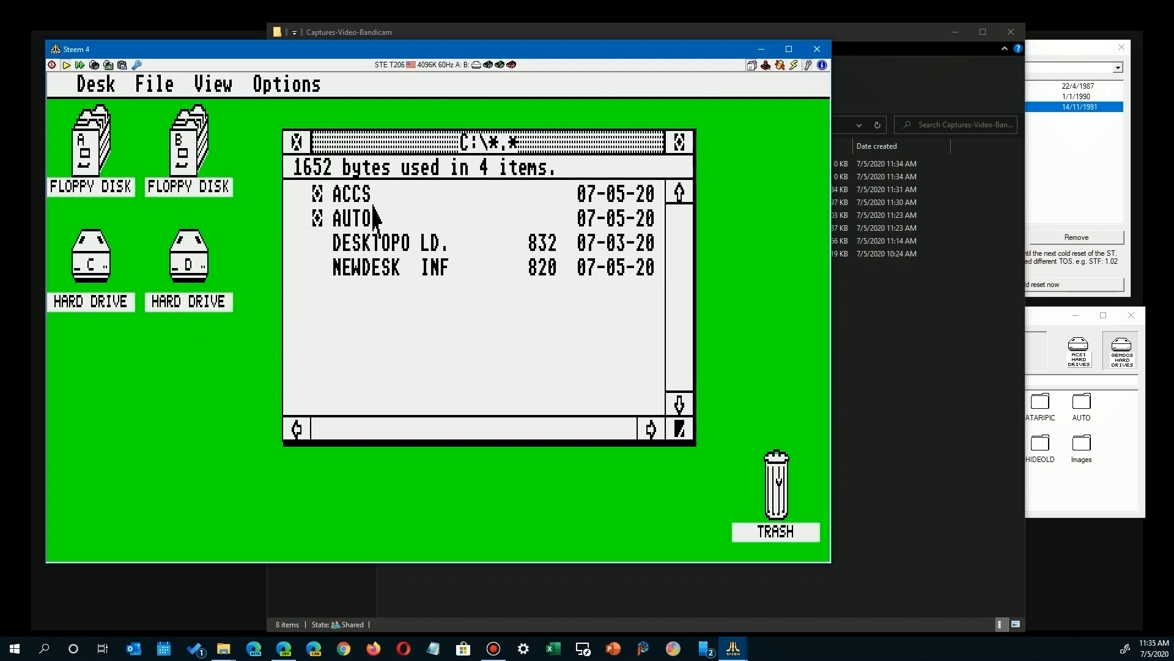
pyautogui.moveTo(680, 428); pyautogui.dragTo(495, 465)
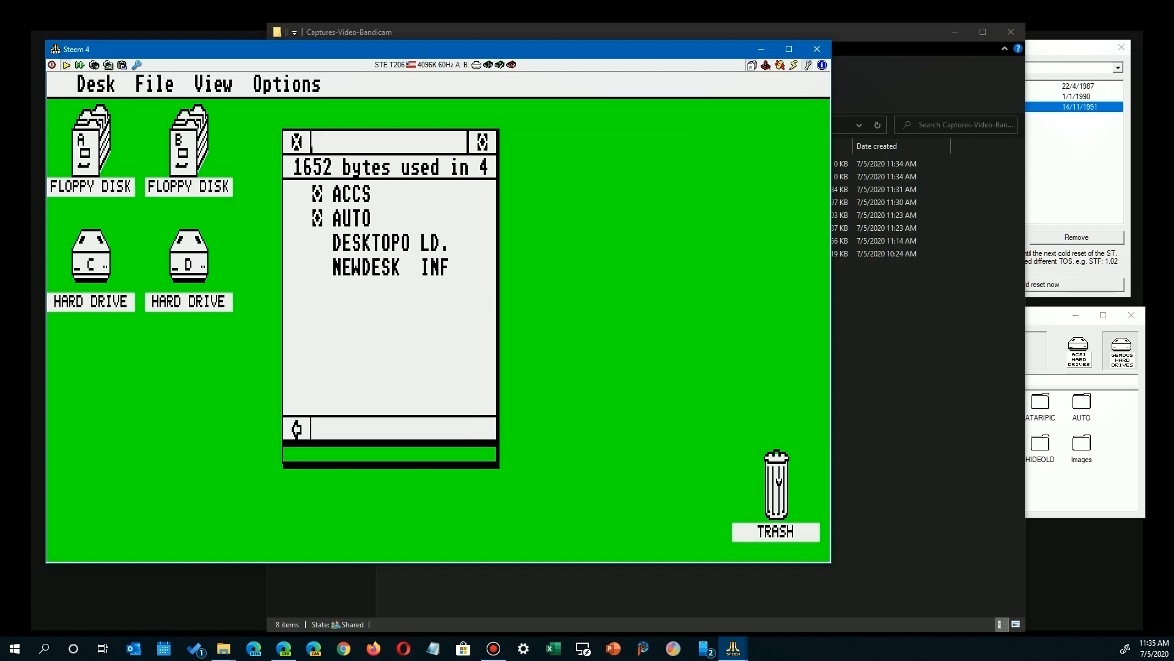
# Open drive D, make its window narrow and tall, and place it beside the drive C window.
pyautogui.doubleClick(188, 269)
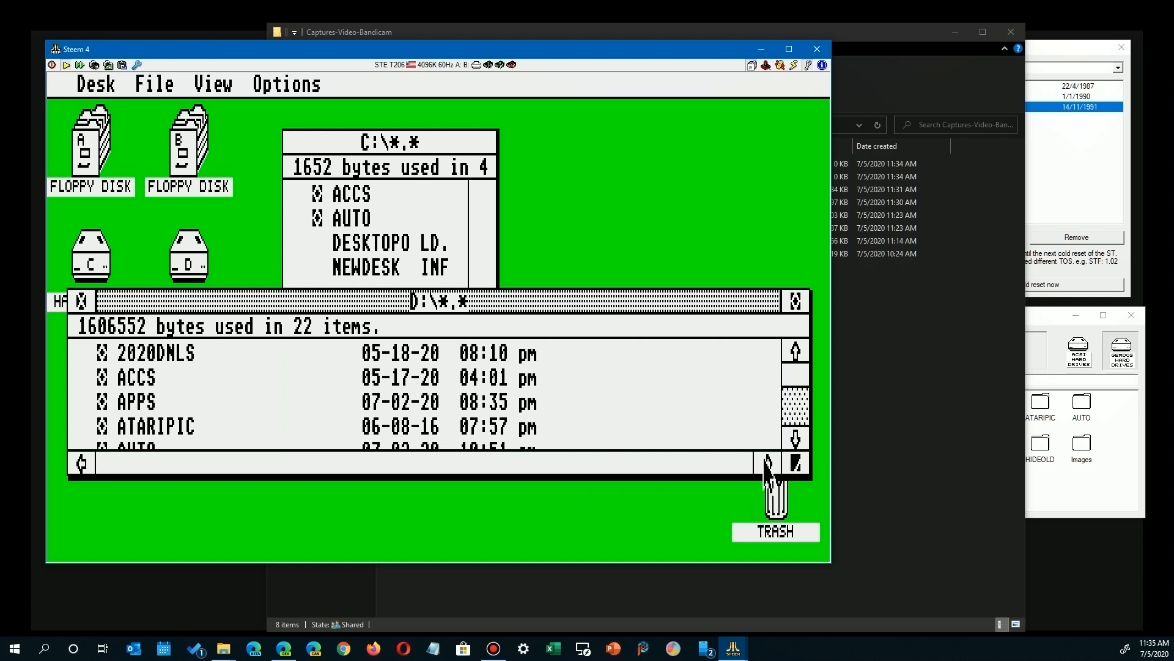
pyautogui.moveTo(792, 462); pyautogui.dragTo(351, 558)
pyautogui.moveTo(154, 83)
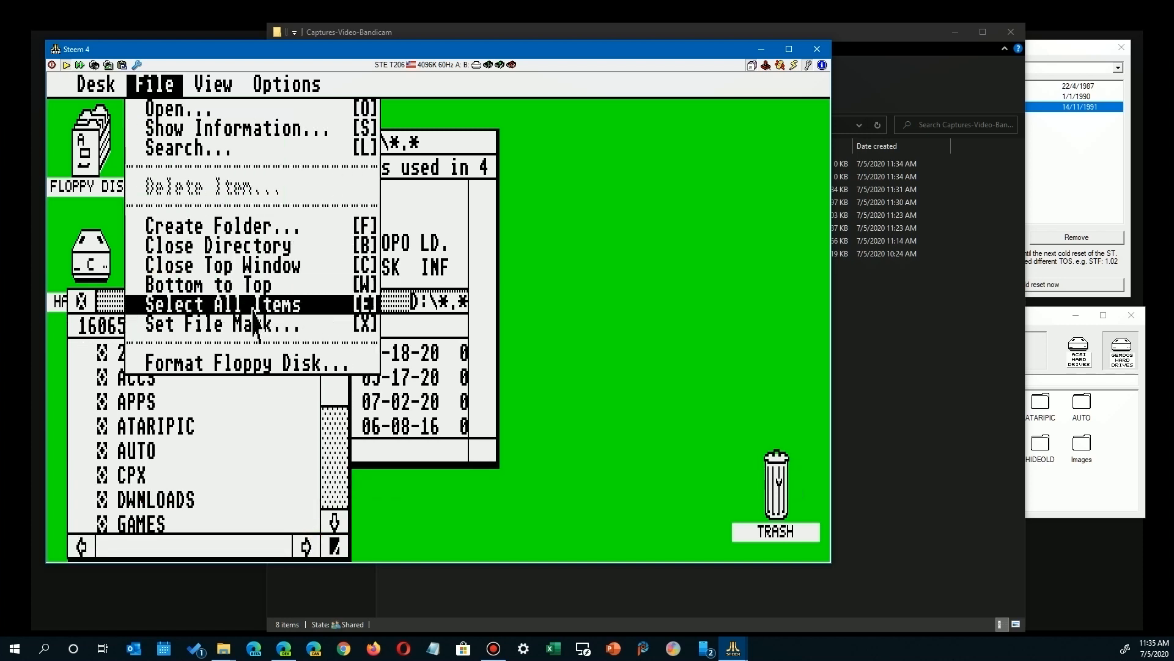
pyautogui.click(112, 321)
pyautogui.moveTo(120, 306); pyautogui.dragTo(572, 150)
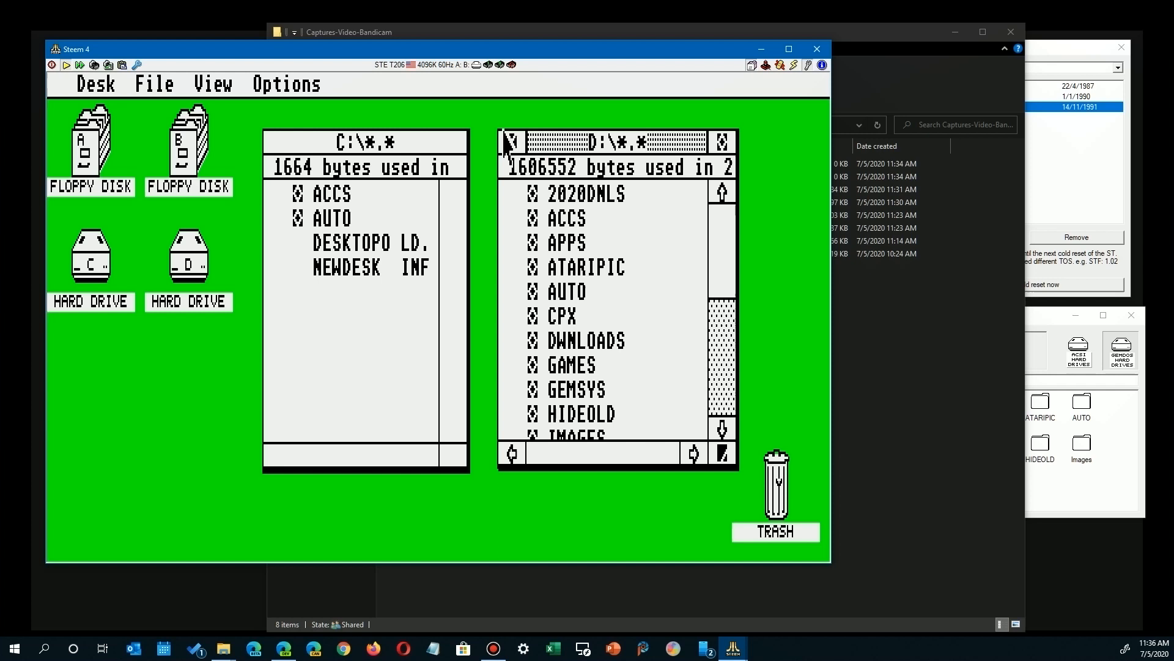
pyautogui.moveTo(293, 86)
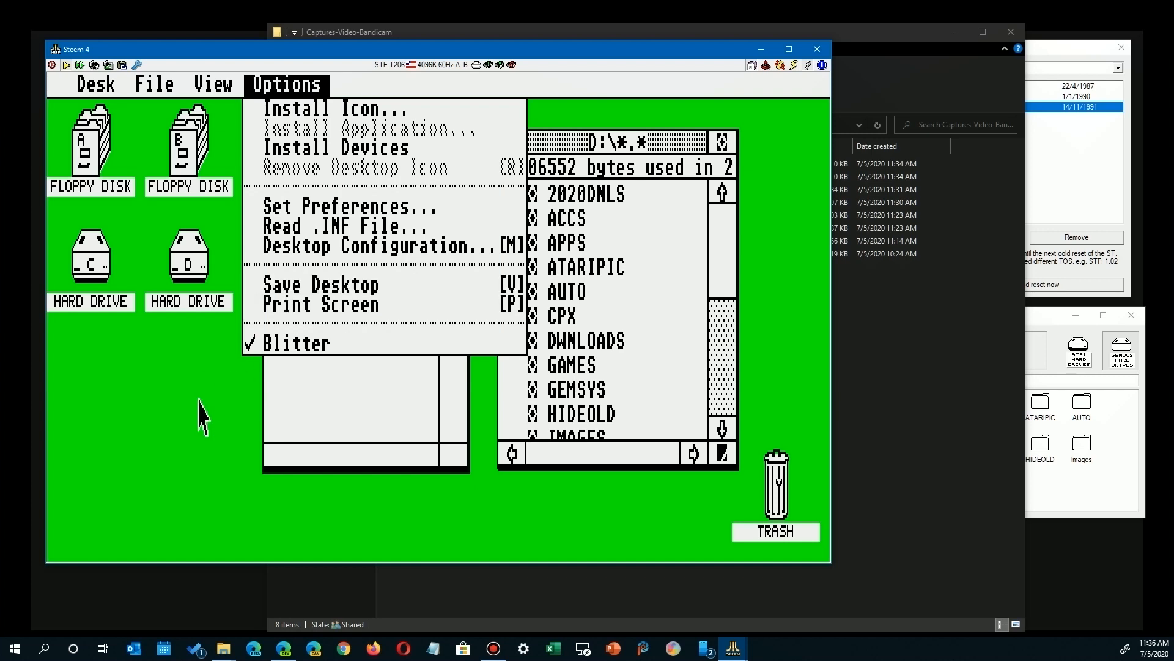
pyautogui.click(202, 418)
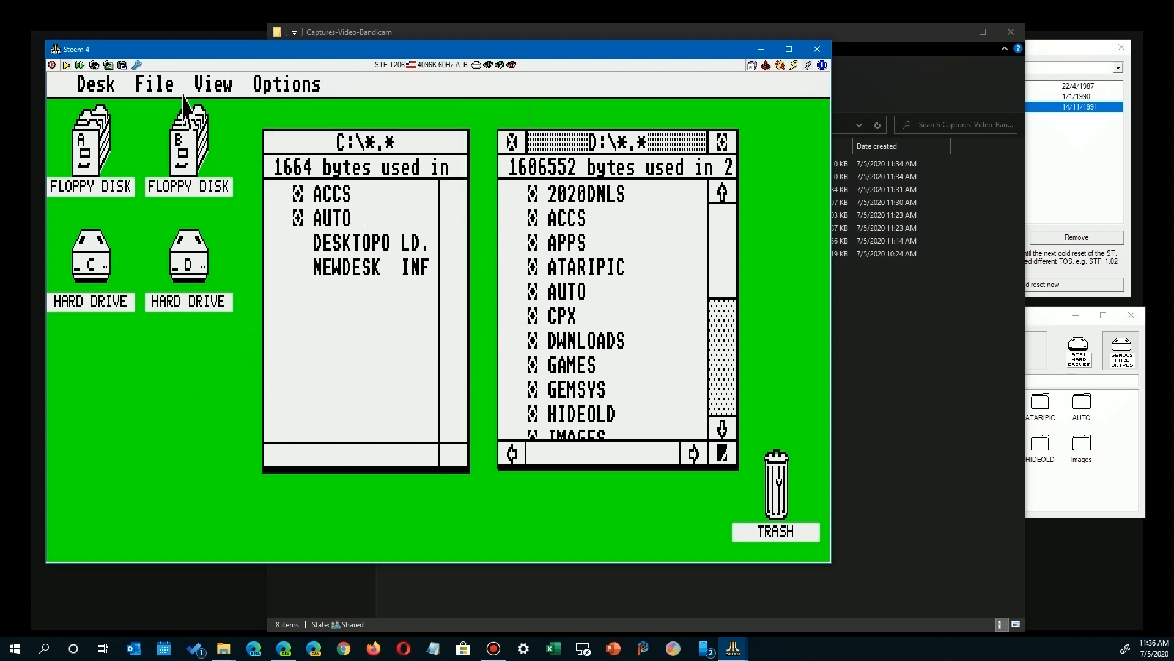
pyautogui.moveTo(110, 83)
pyautogui.click(52, 65)
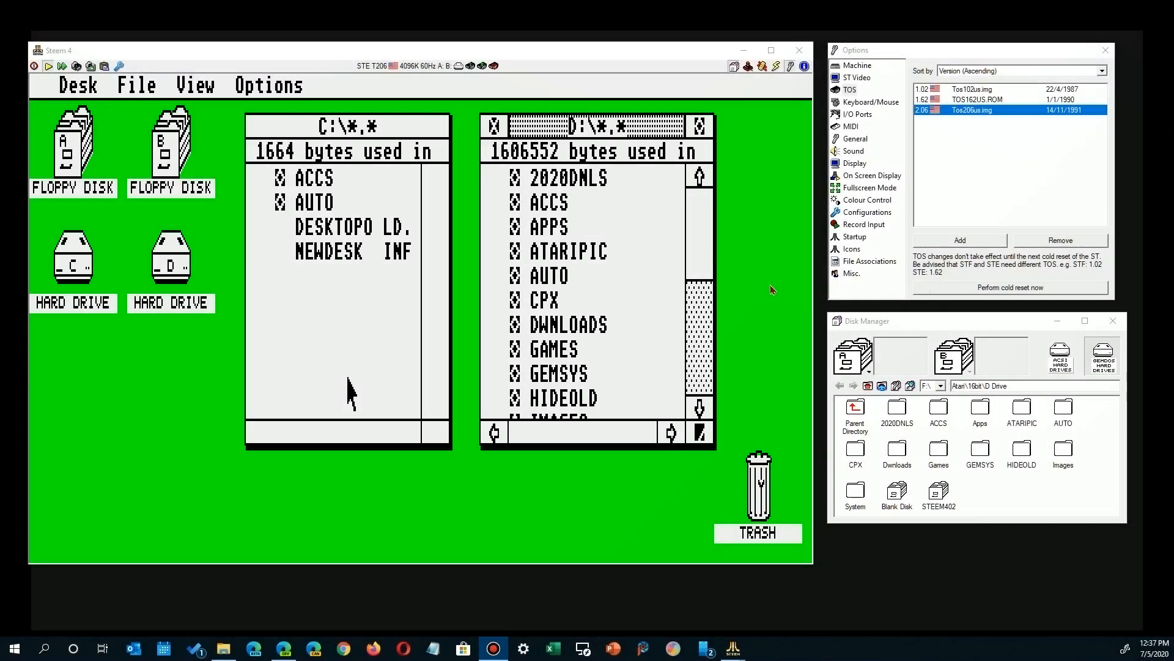
pyautogui.click(770, 285)
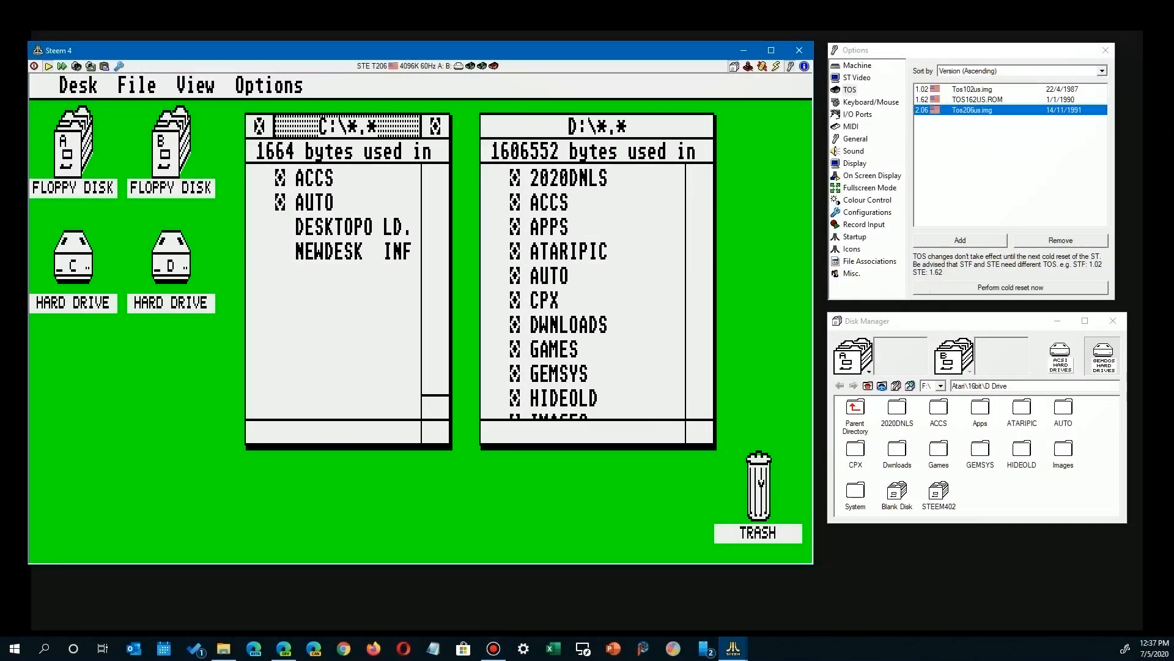
pyautogui.moveTo(294, 82)
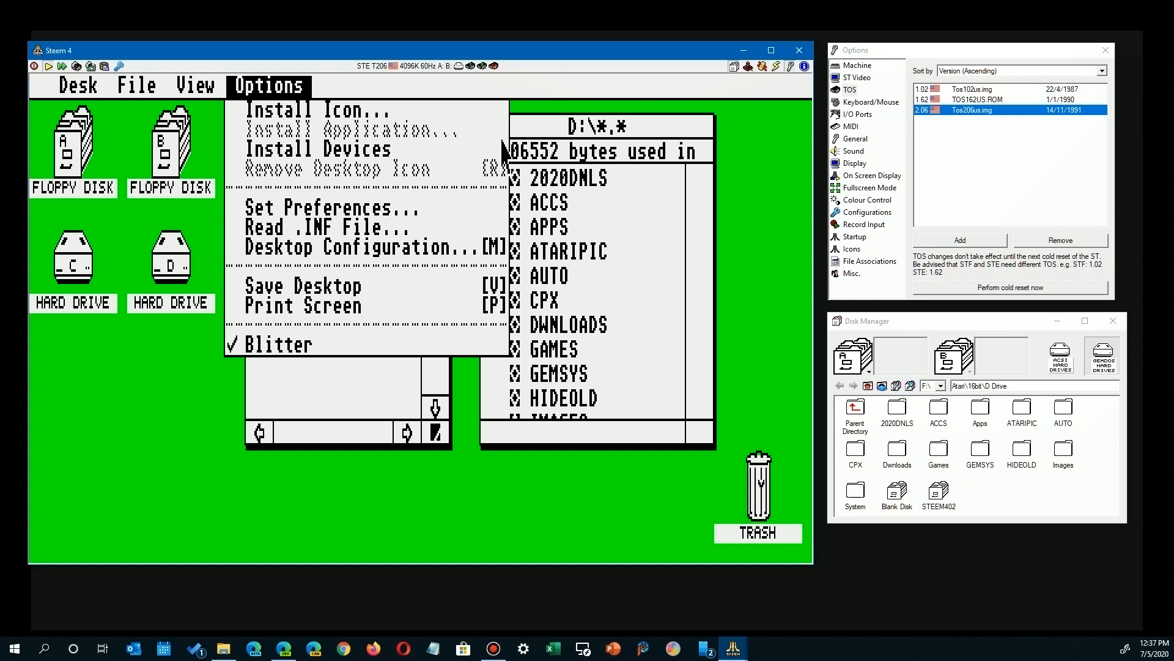
pyautogui.click(535, 146)
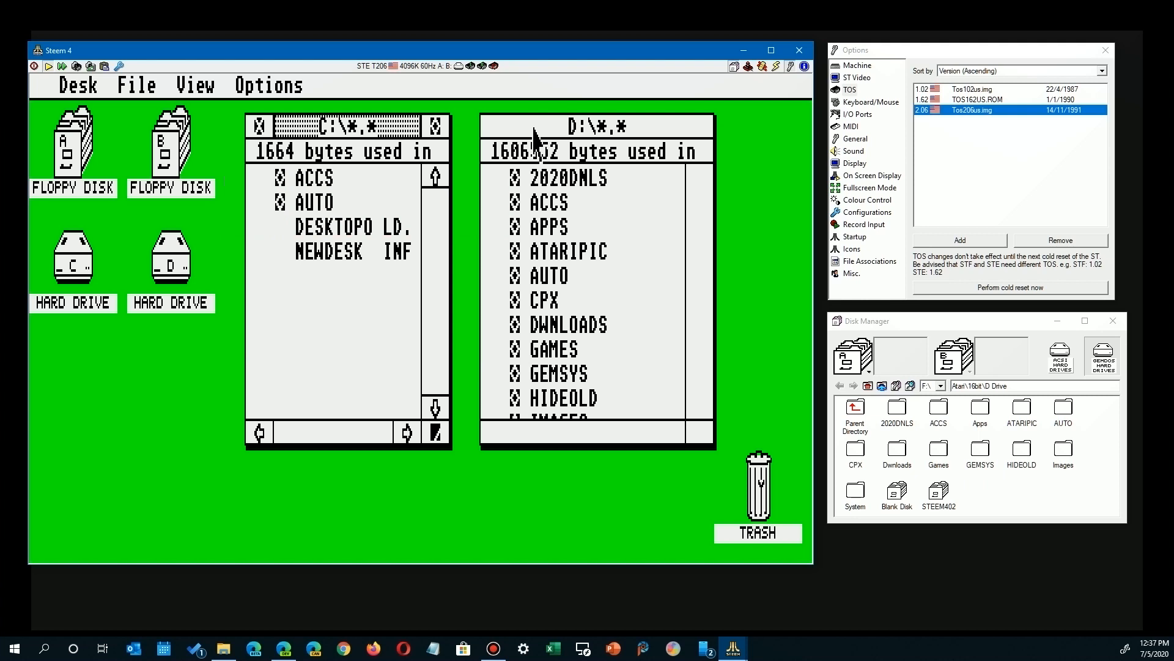
# Browse the drive D window to the EZDRAW folder inside APPS\GRAPHICS.
pyautogui.click(544, 236)
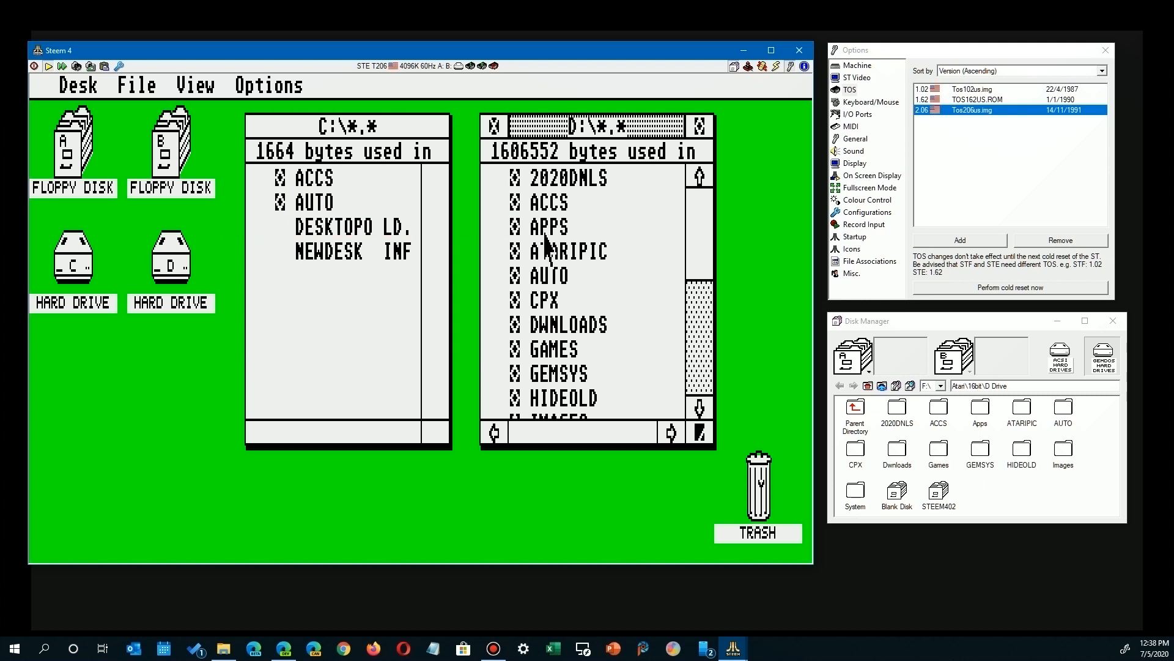
pyautogui.click(544, 231)
pyautogui.doubleClick(544, 232)
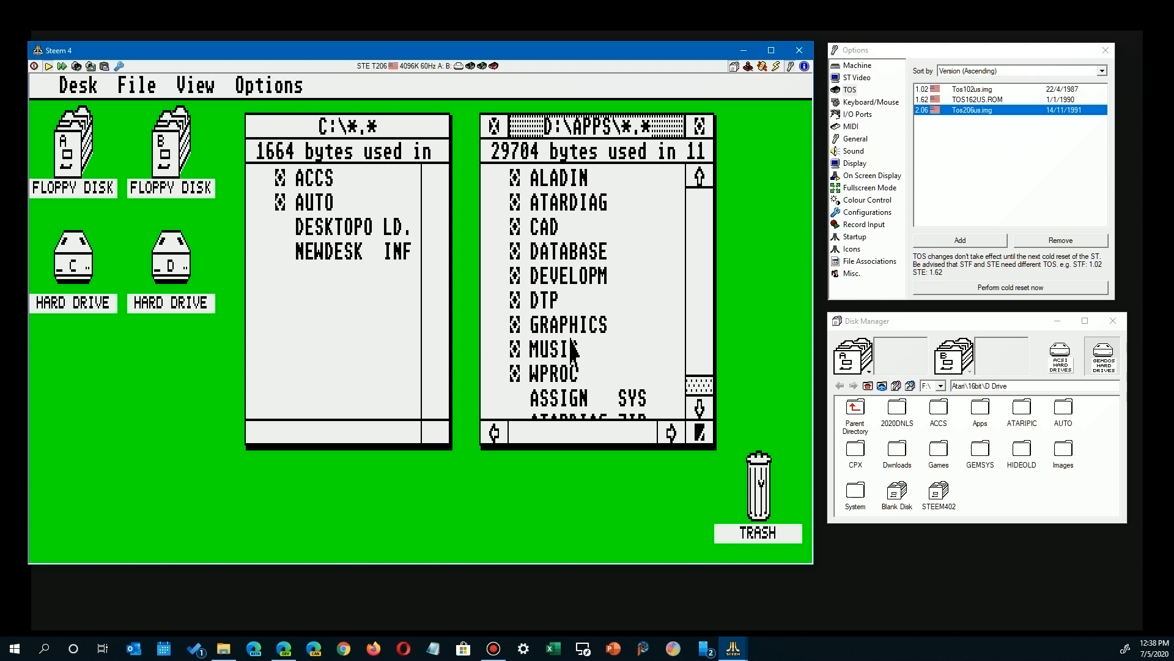
pyautogui.click(562, 335)
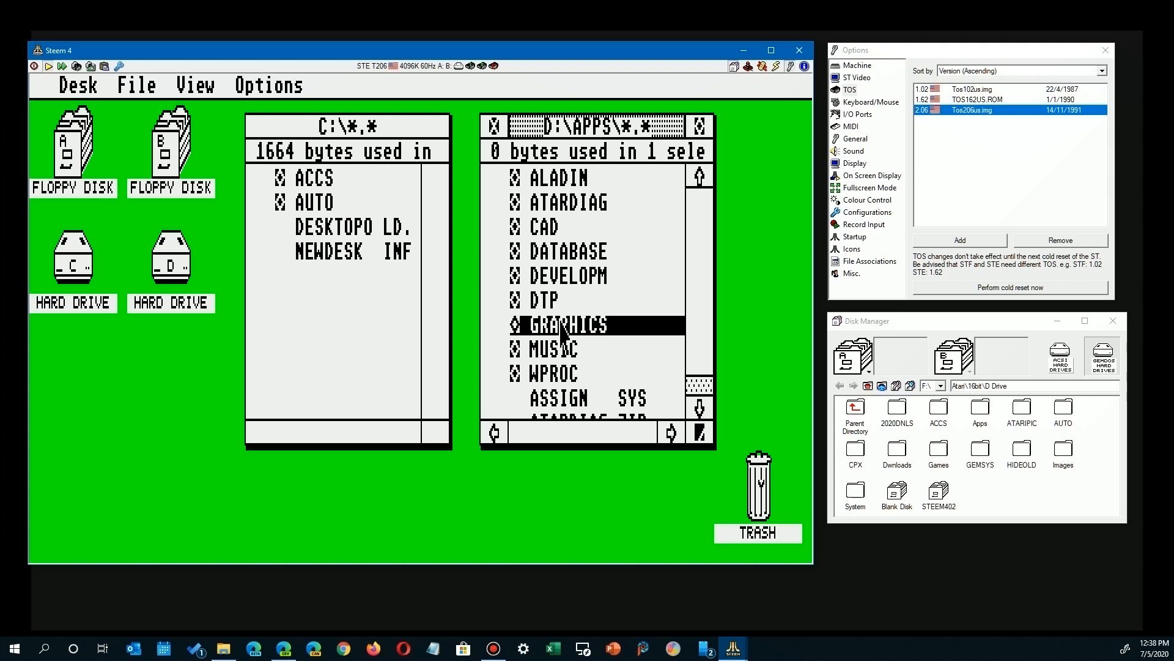
pyautogui.doubleClick(562, 334)
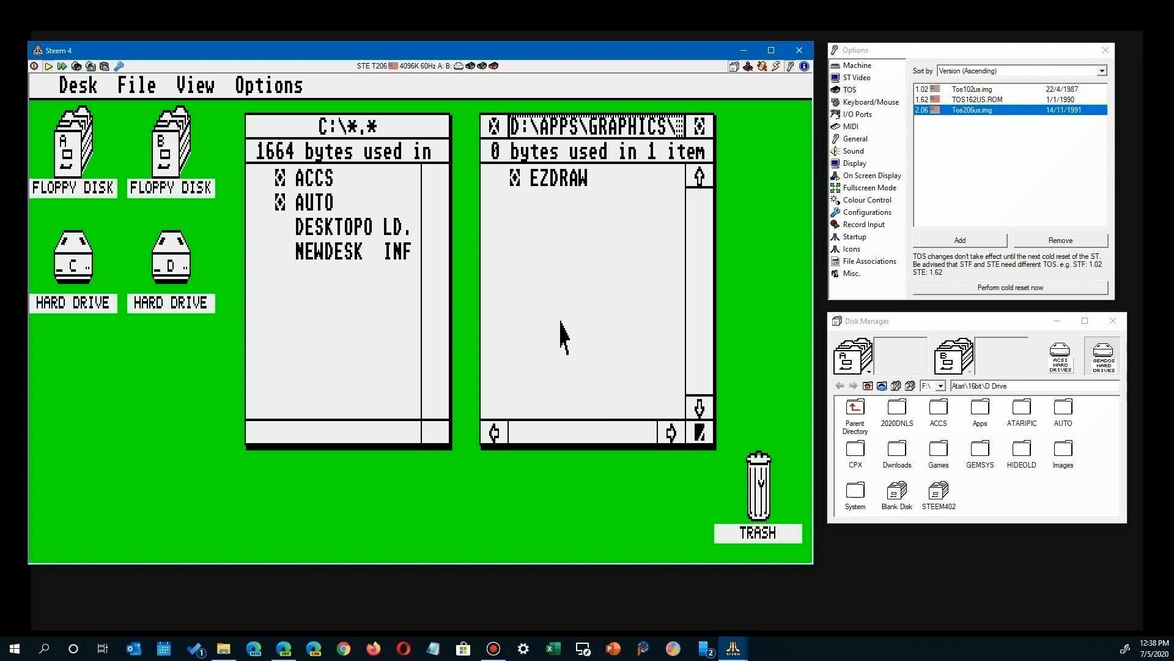
pyautogui.click(559, 195)
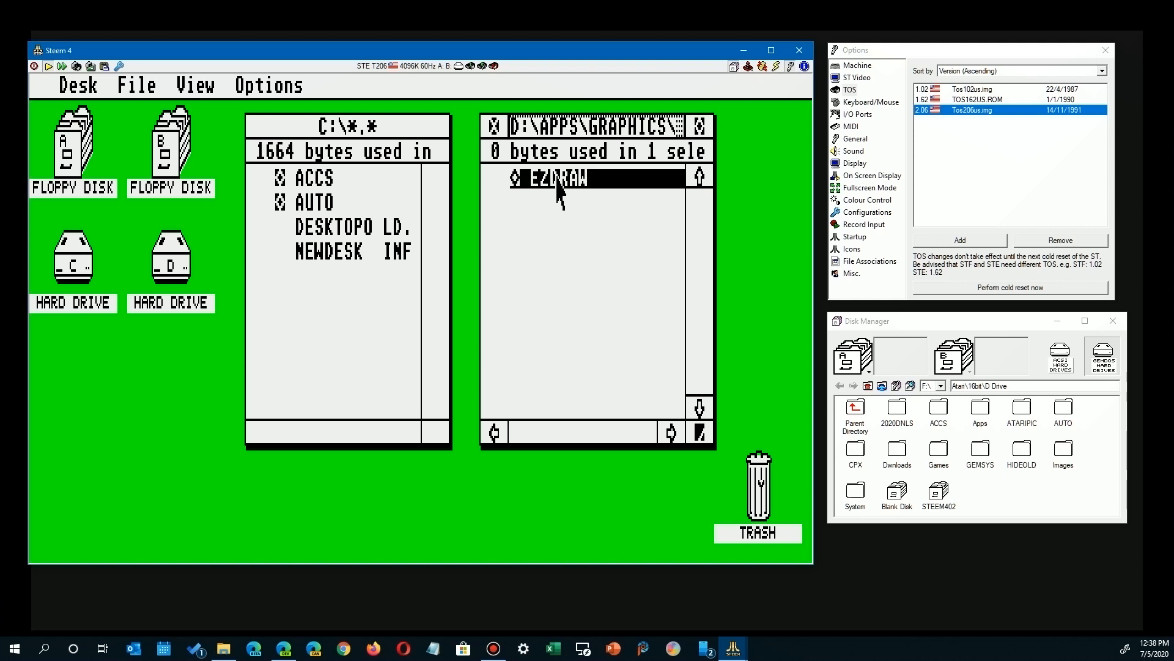
pyautogui.doubleClick(557, 180)
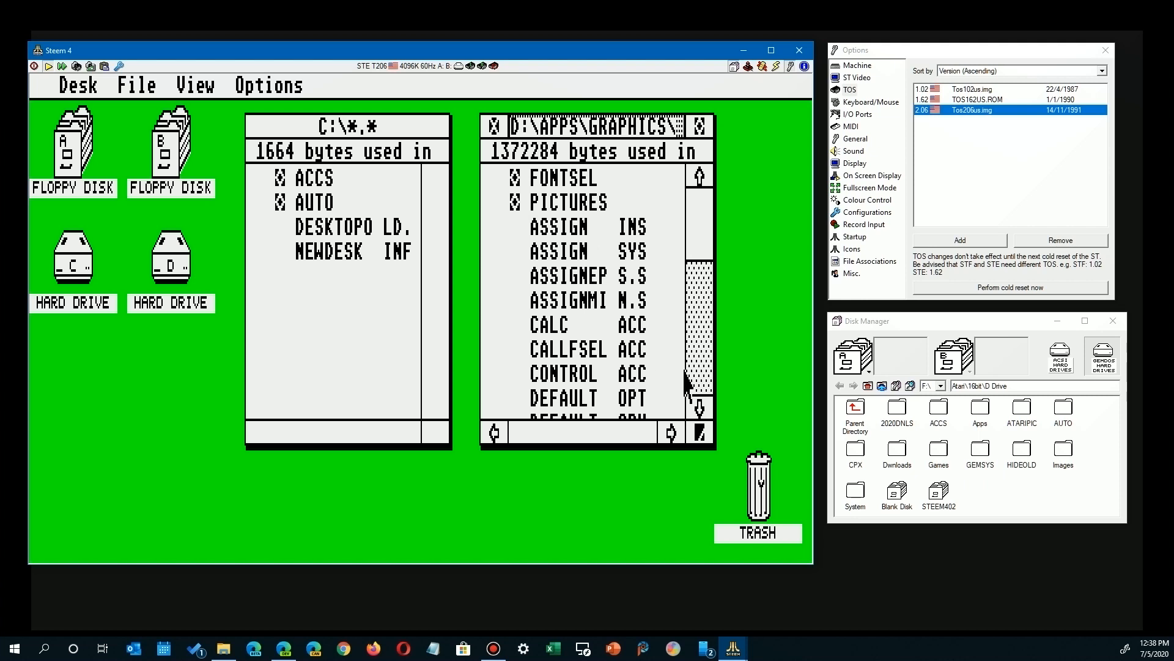
# Install EASYDRAW.PRG as a GEM application for document type GEM, with Normal boot status, Top Window default directory and File Name parameter.
pyautogui.click(694, 388)
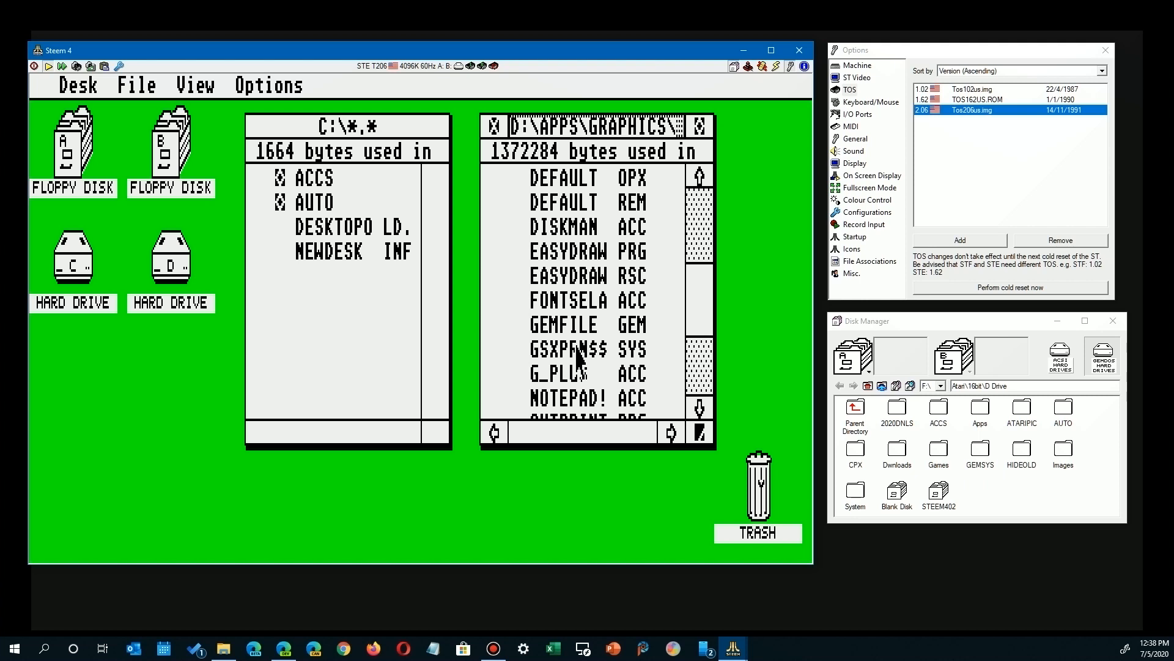
pyautogui.click(561, 267)
pyautogui.moveTo(272, 86)
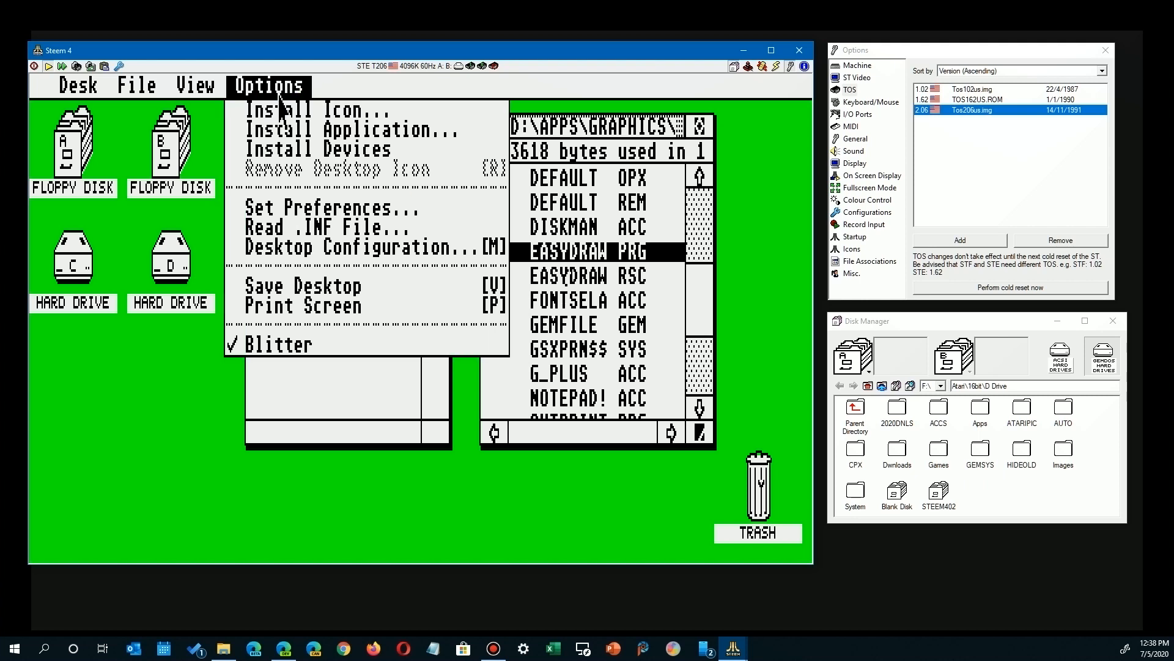
pyautogui.click(299, 149)
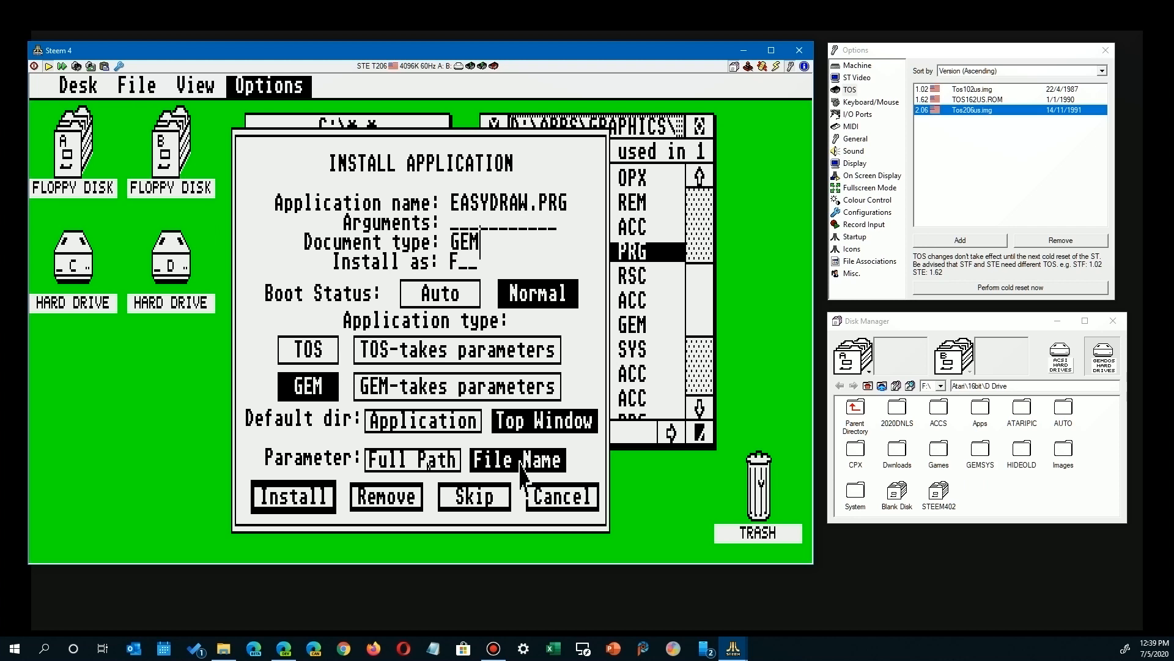
pyautogui.click(317, 496)
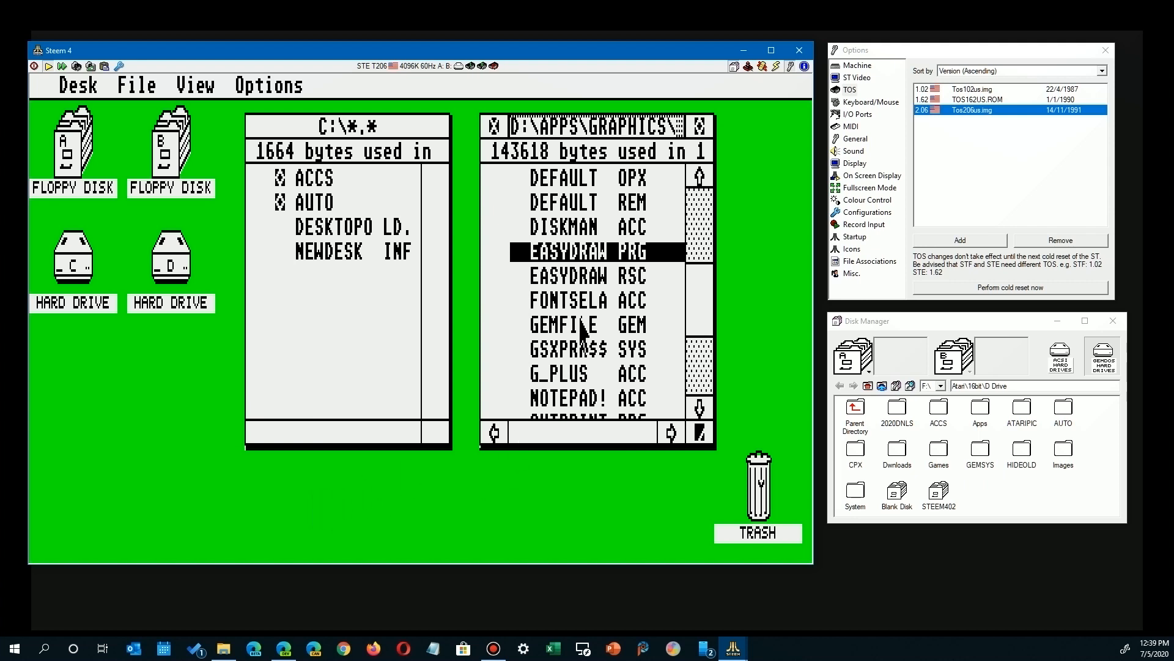
# Open GEMFILE.GEM in the EZDRAW folder to test the EASYDRAW association, and abort the launched program.
pyautogui.click(580, 326)
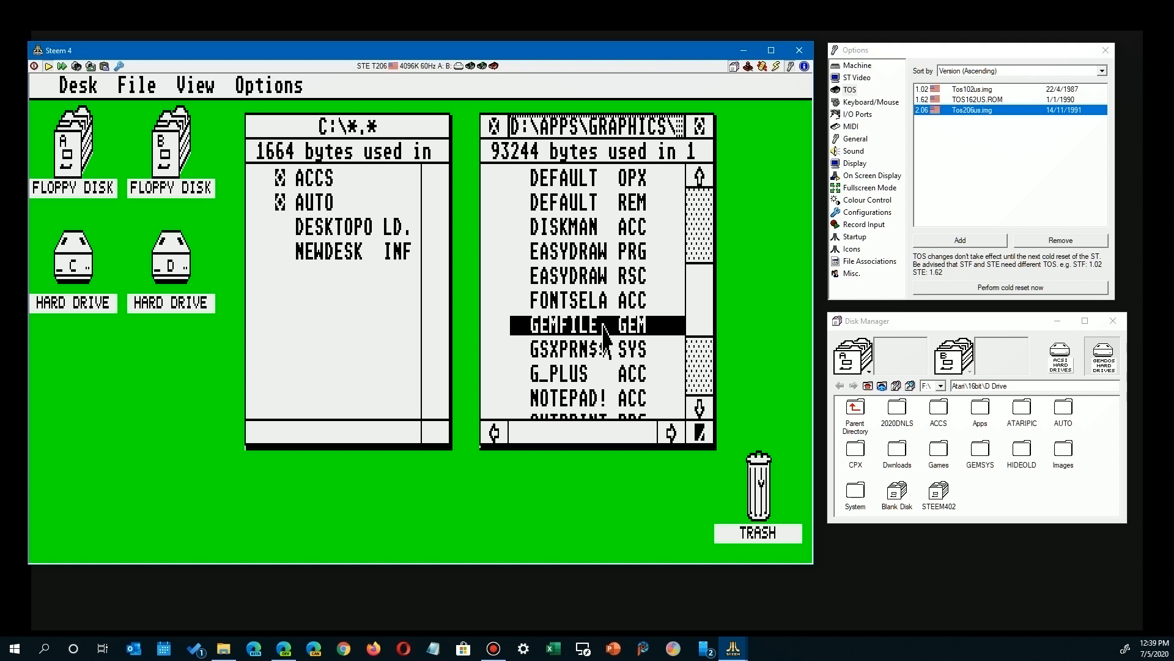
pyautogui.doubleClick(604, 327)
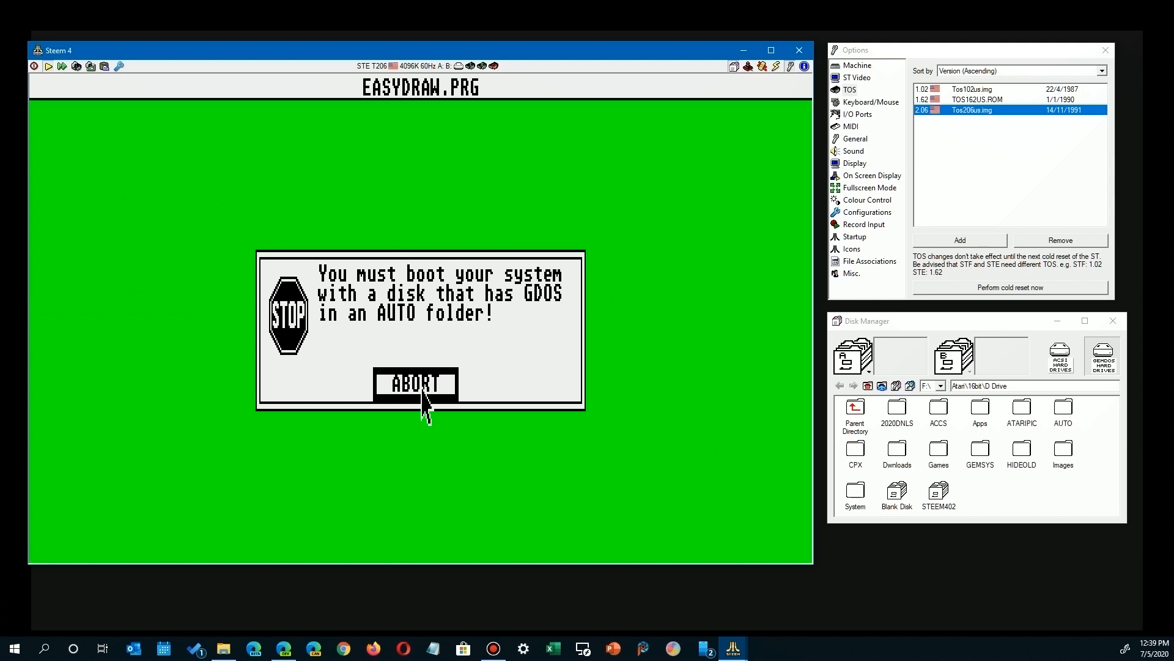
pyautogui.click(422, 389)
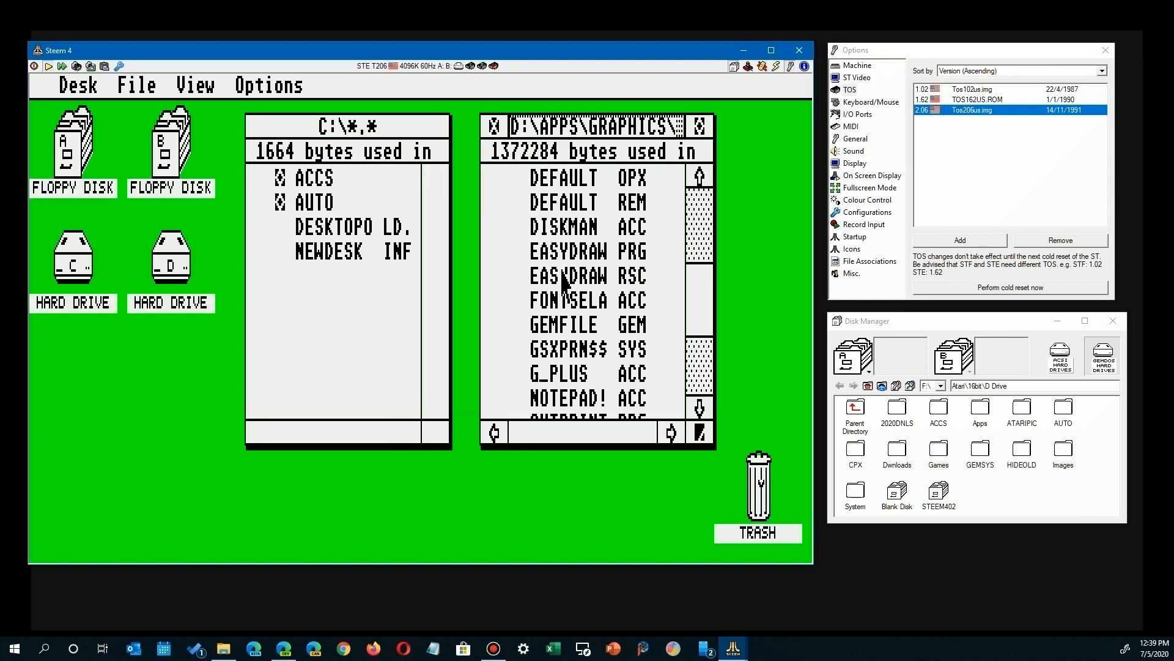
pyautogui.click(625, 326)
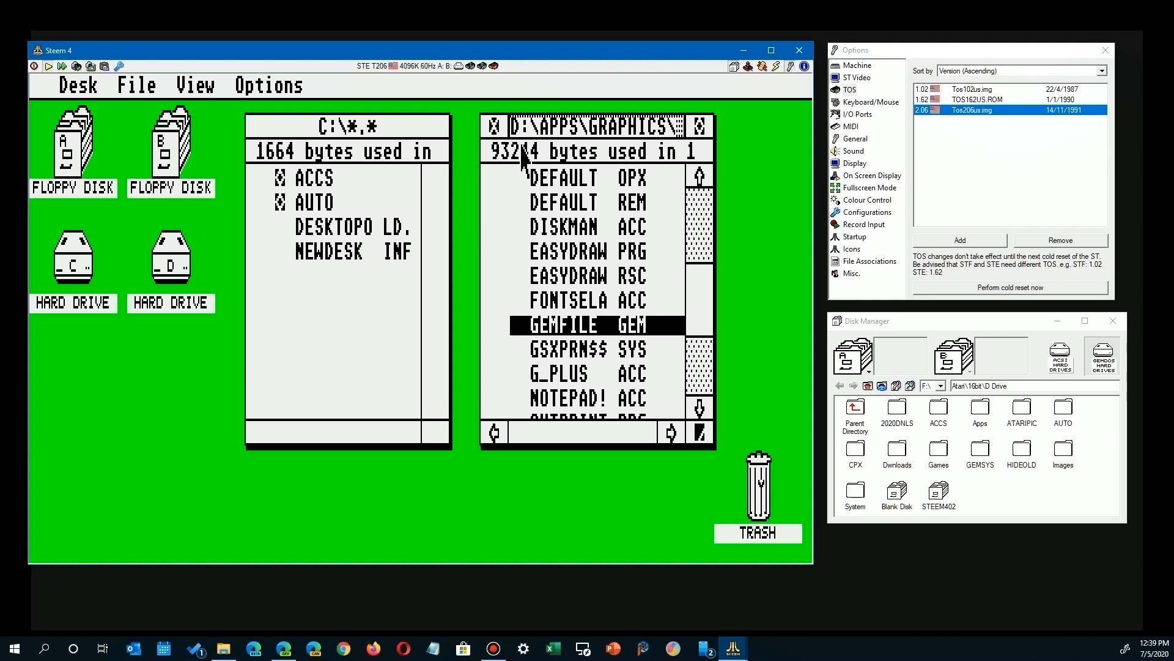
# Return the drive D window from the EZDRAW folder to its root directory.
pyautogui.click(494, 126)
pyautogui.click(494, 127)
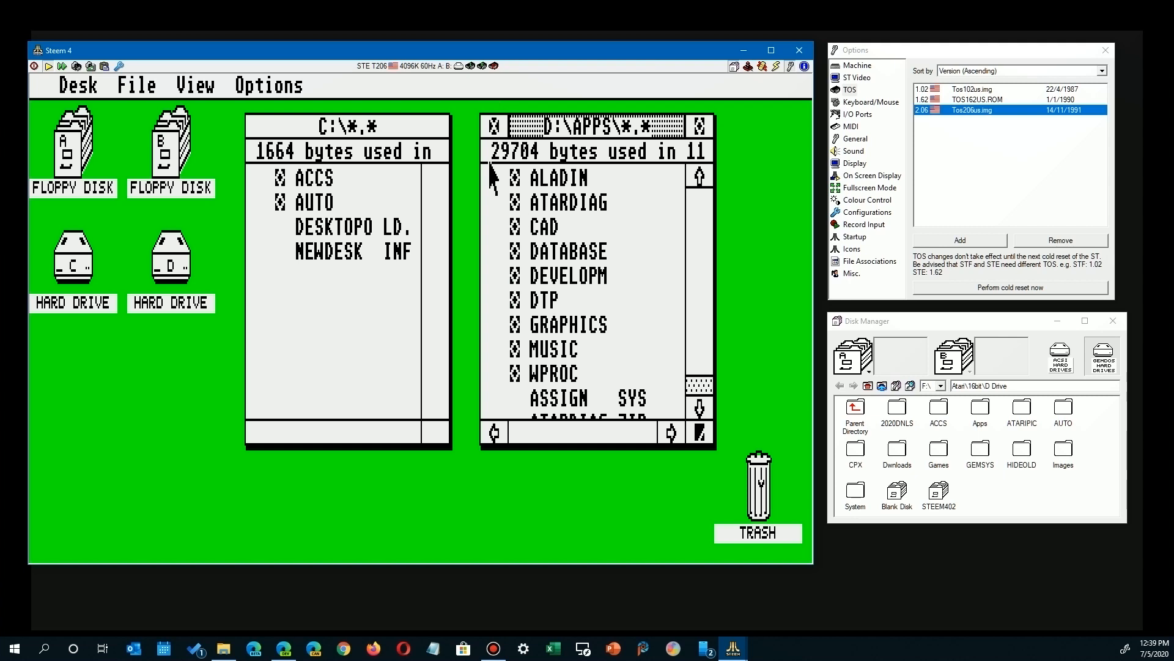
pyautogui.click(494, 127)
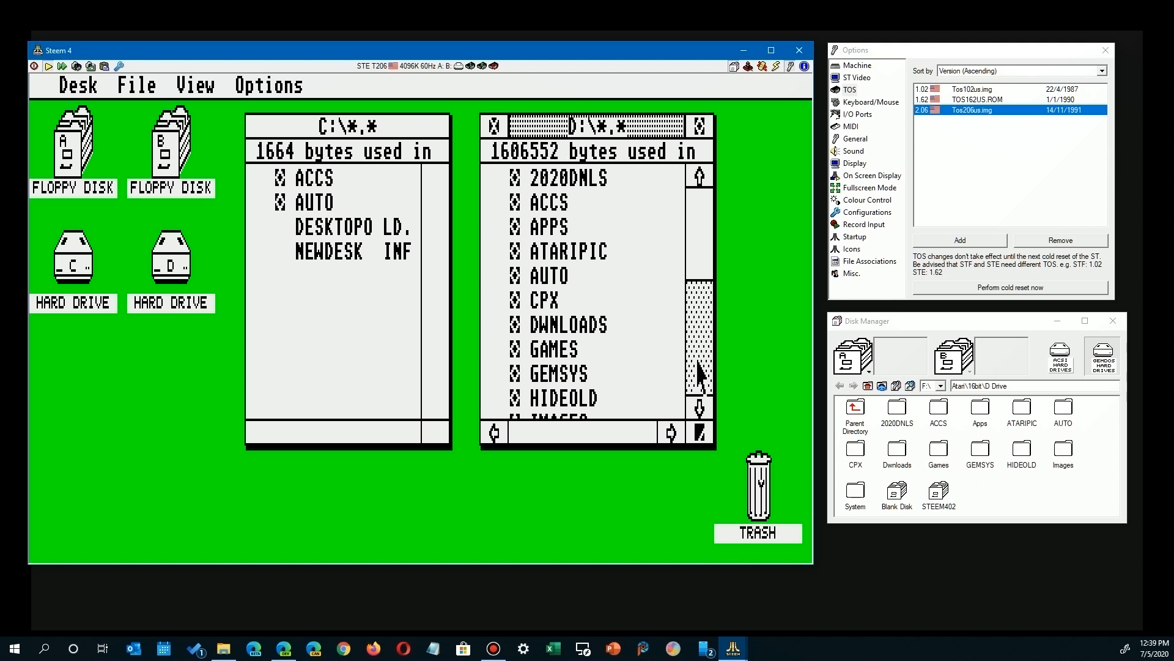
# Browse the drive D window to the BUILDING folder inside IMAGES\GEM.
pyautogui.click(700, 373)
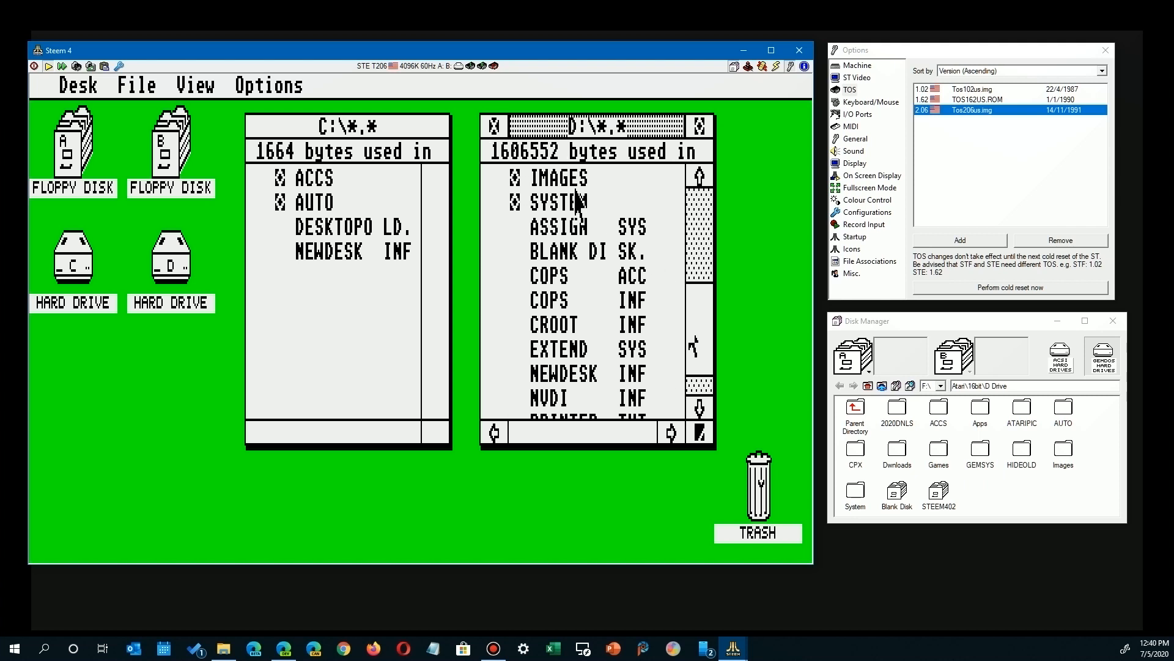
pyautogui.click(558, 184)
pyautogui.doubleClick(559, 182)
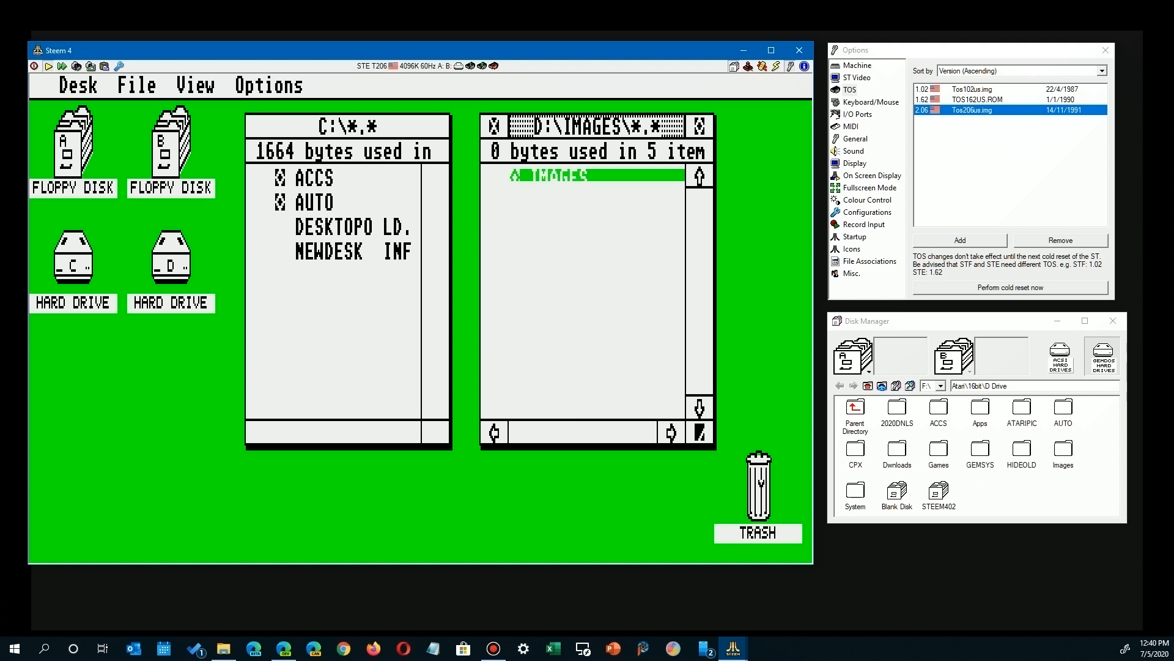
pyautogui.click(551, 234)
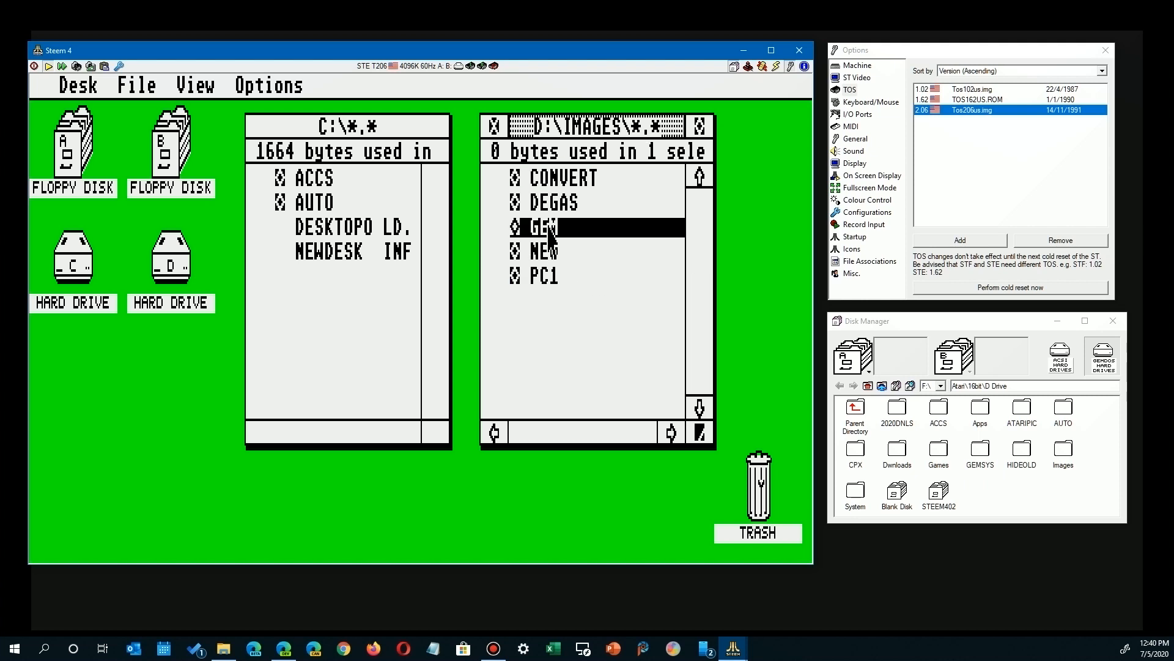
pyautogui.doubleClick(552, 227)
pyautogui.click(575, 178)
pyautogui.doubleClick(569, 178)
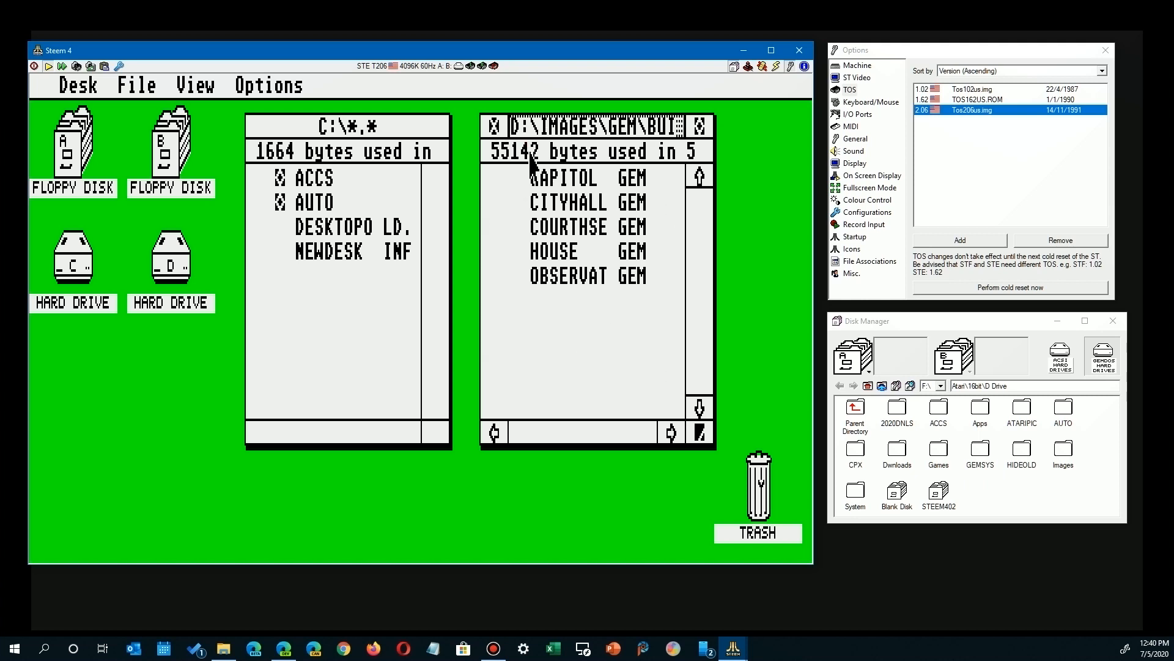
# Open CITYHALL.GEM to test the association, abort the launched program and return the drive D window to its root.
pyautogui.click(559, 208)
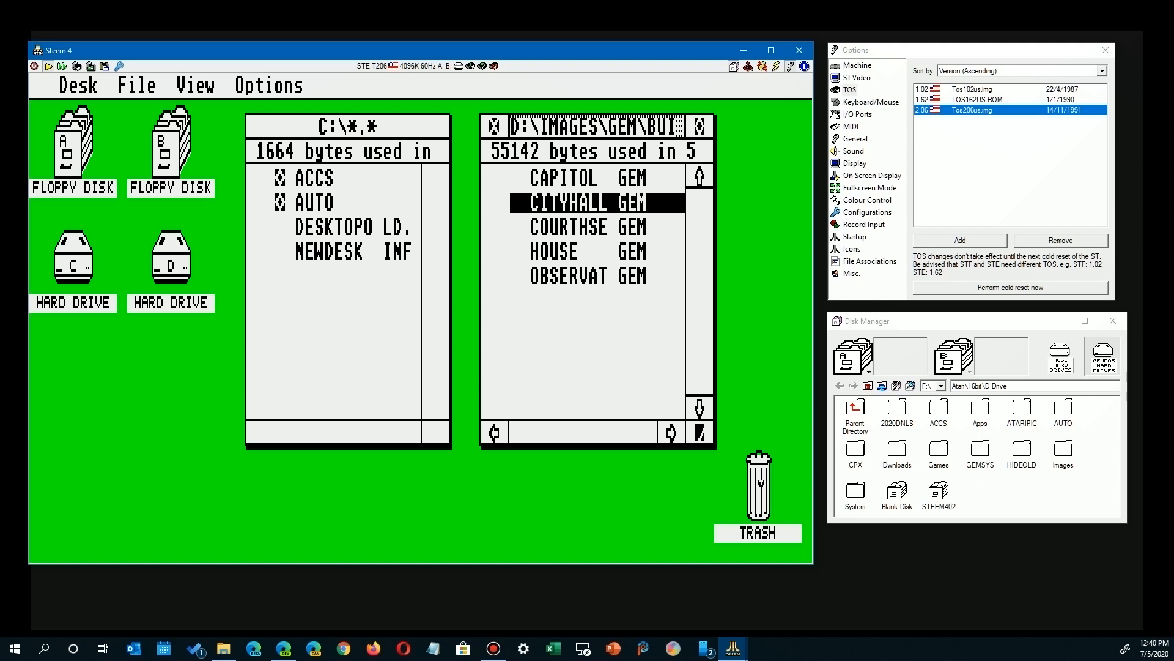
pyautogui.doubleClick(559, 205)
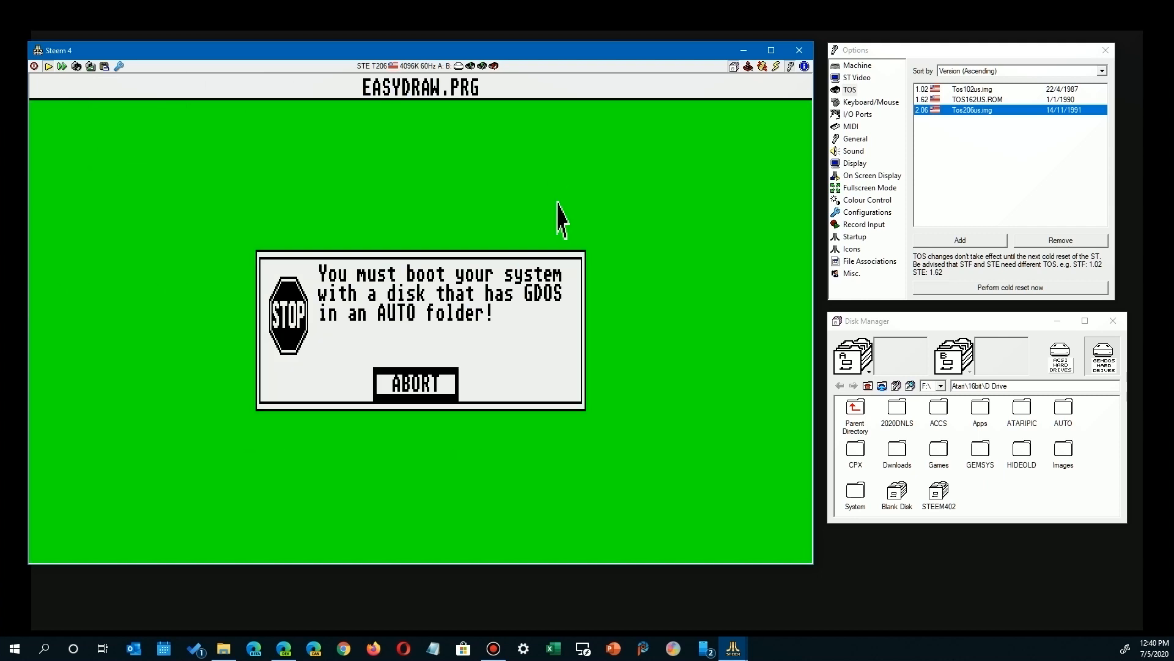
pyautogui.click(422, 393)
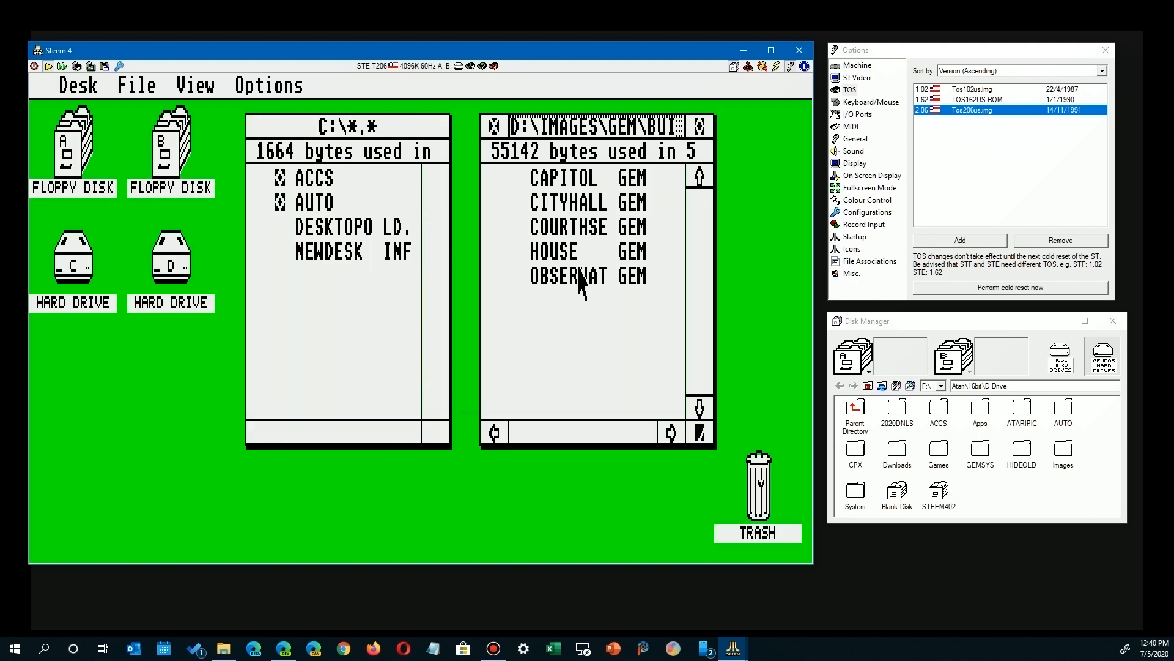
pyautogui.click(494, 126)
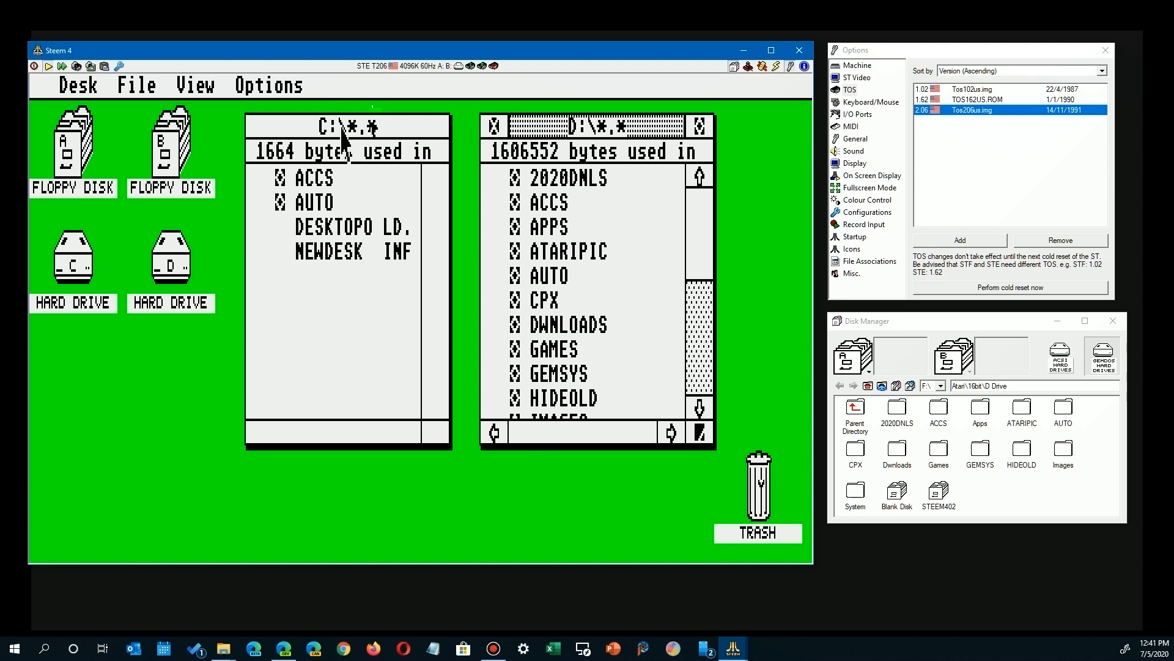
pyautogui.moveTo(283, 86)
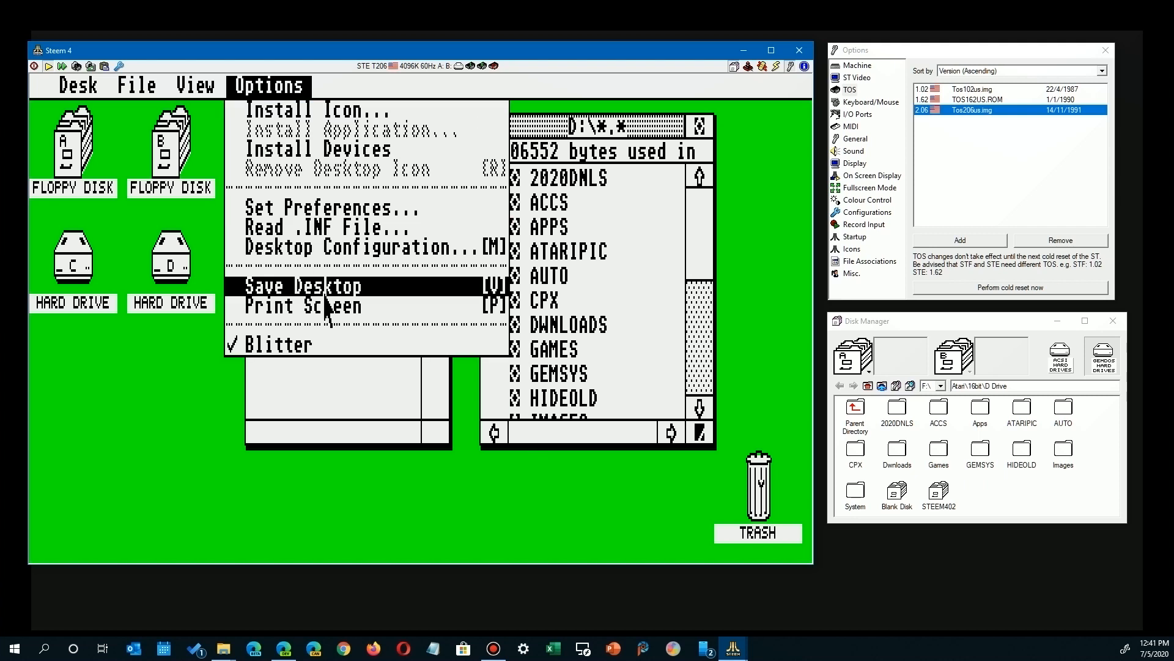
pyautogui.click(564, 382)
pyautogui.click(561, 373)
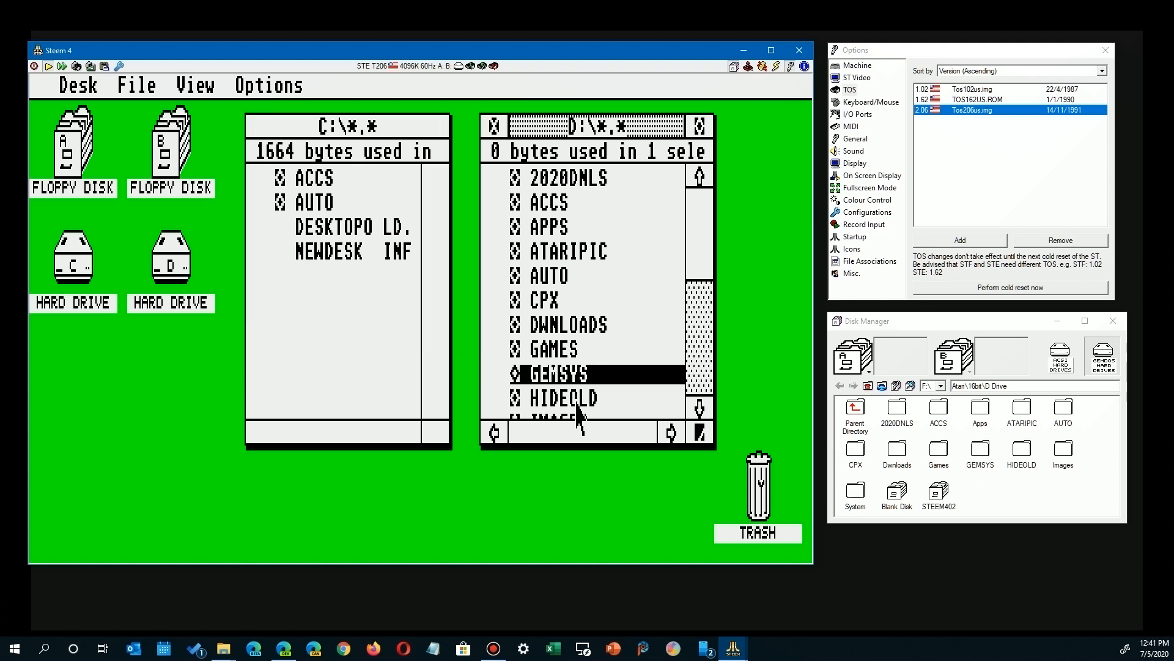
# Open the BUILDING folder inside IMAGES\GEM in the drive D window.
pyautogui.click(698, 374)
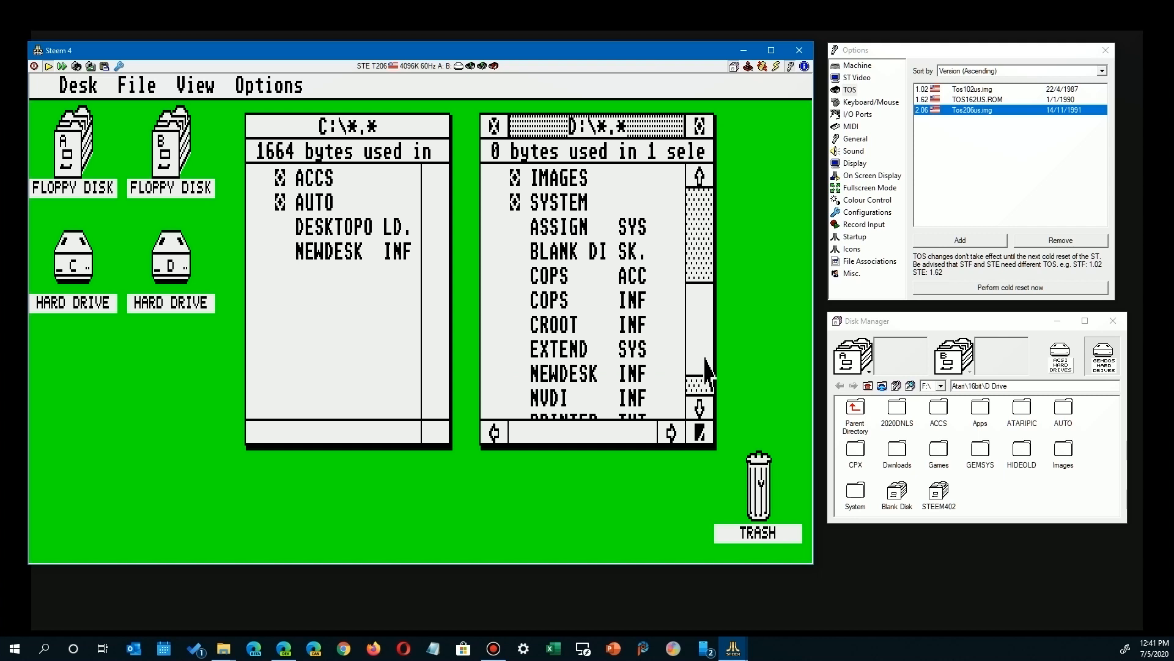
pyautogui.doubleClick(567, 185)
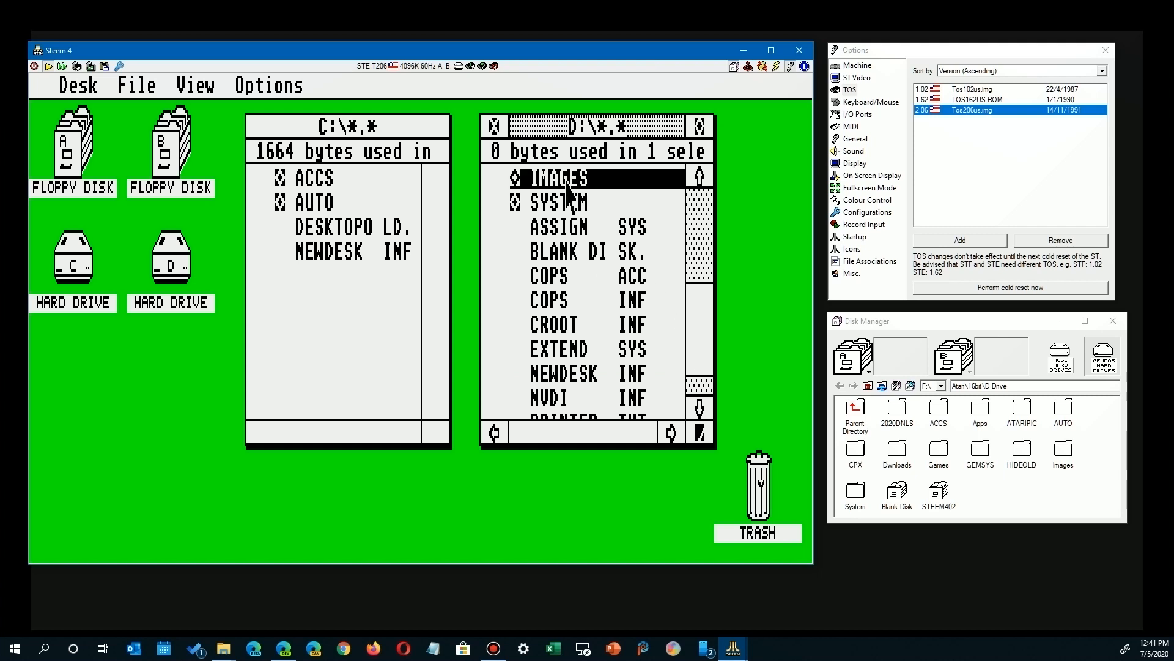
pyautogui.moveTo(550, 231); pyautogui.dragTo(553, 256)
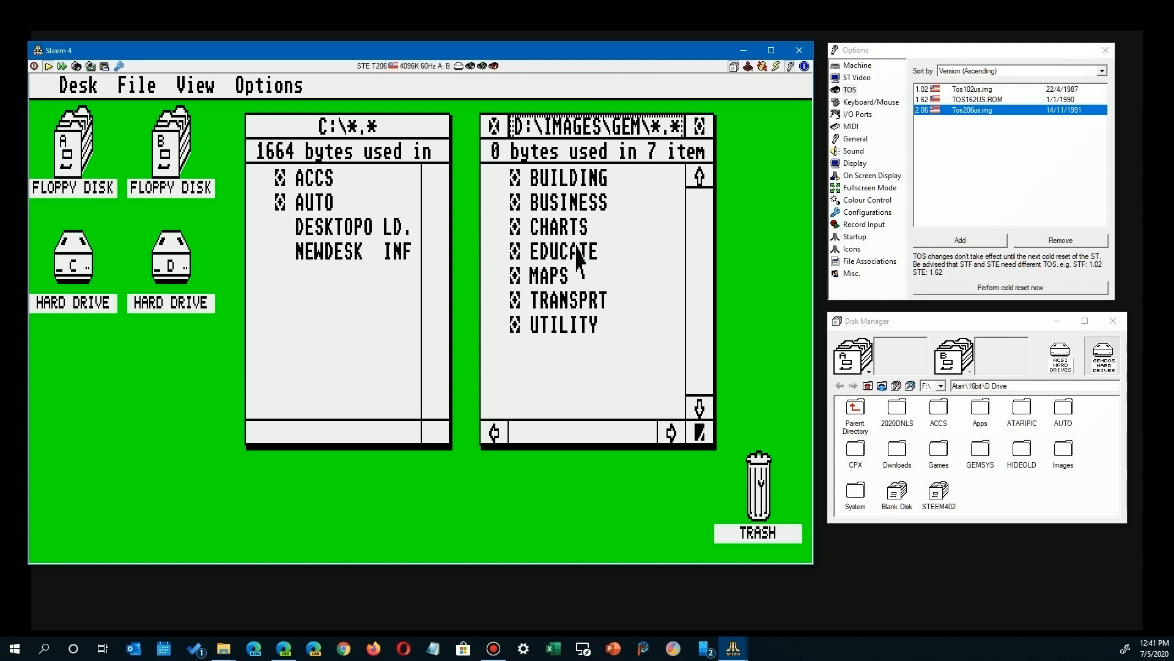
pyautogui.doubleClick(562, 177)
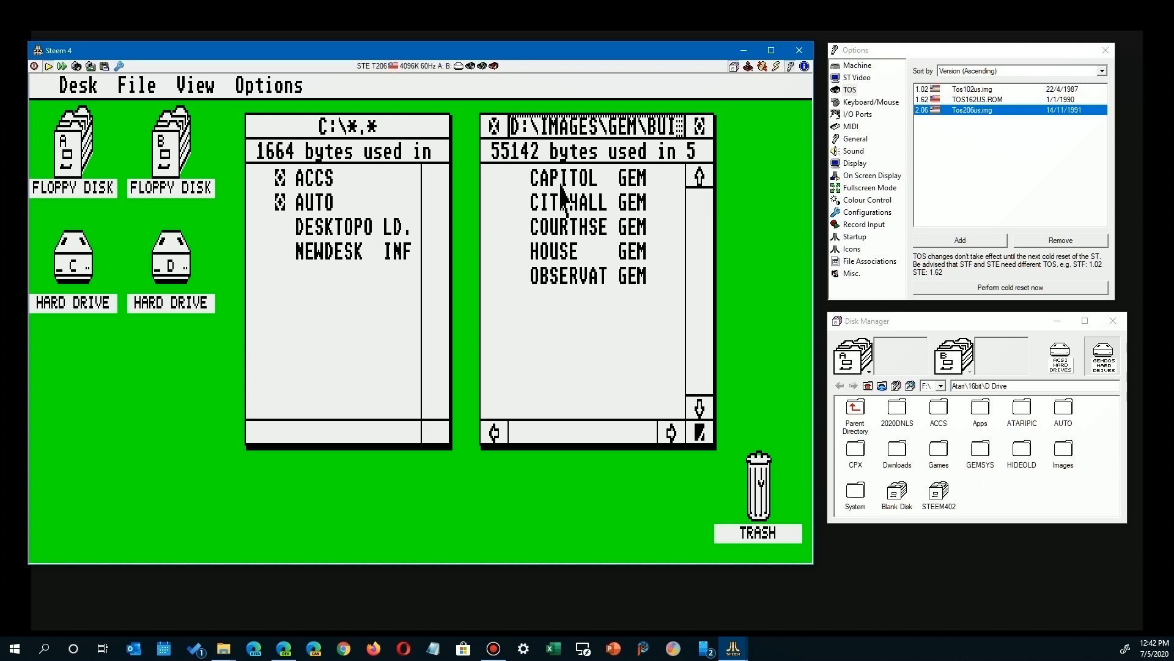
# Try to open CAPITOL.GEM from the BUILDING folder and cancel the show-or-print choice.
pyautogui.click(561, 185)
pyautogui.doubleClick(562, 180)
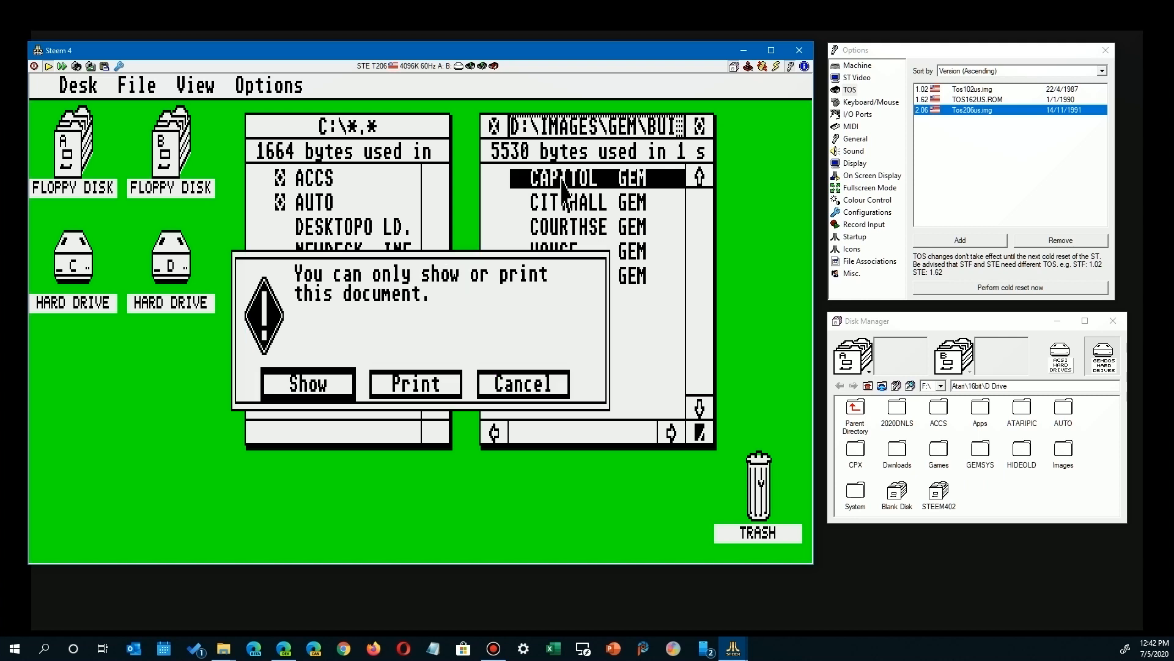
pyautogui.click(536, 384)
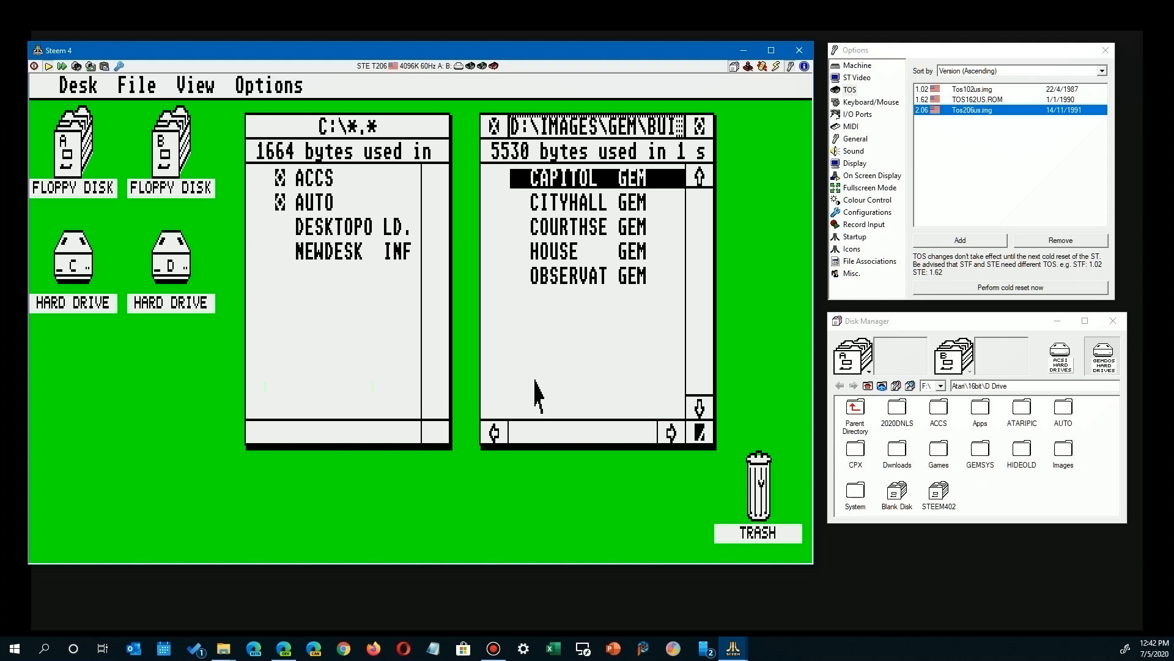
# Return the drive D window to its root and browse to the EZDRAW folder inside APPS\GRAPHICS.
pyautogui.click(496, 126)
pyautogui.click(501, 128)
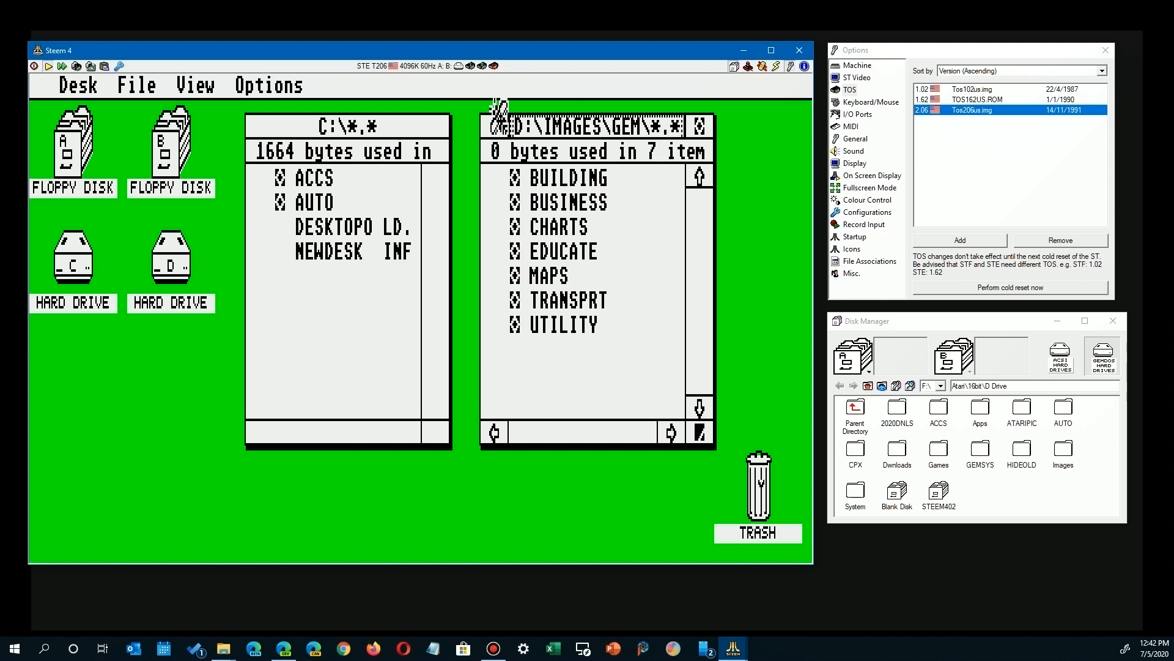
pyautogui.click(496, 126)
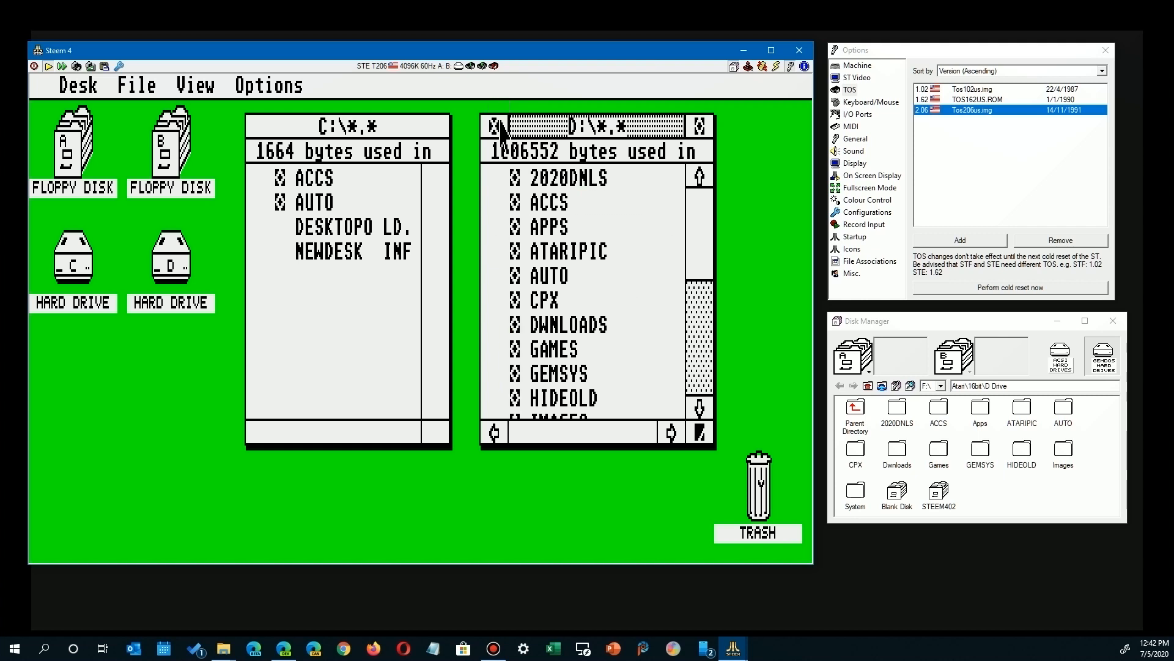
pyautogui.doubleClick(554, 226)
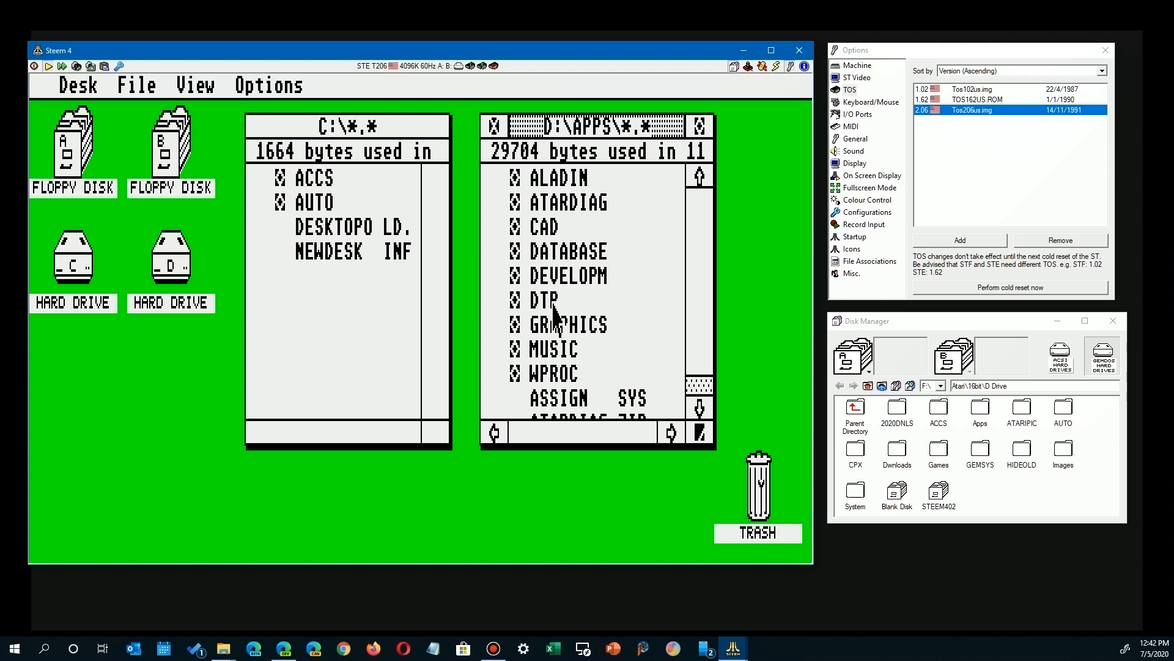
pyautogui.click(566, 334)
pyautogui.doubleClick(566, 334)
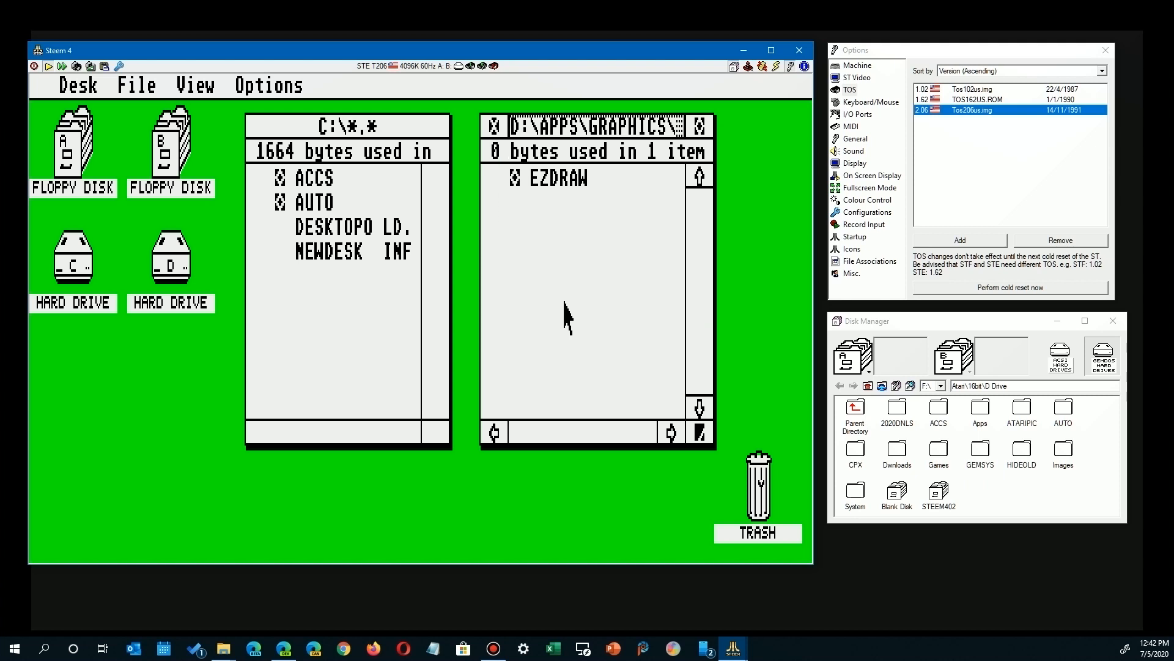
pyautogui.click(562, 180)
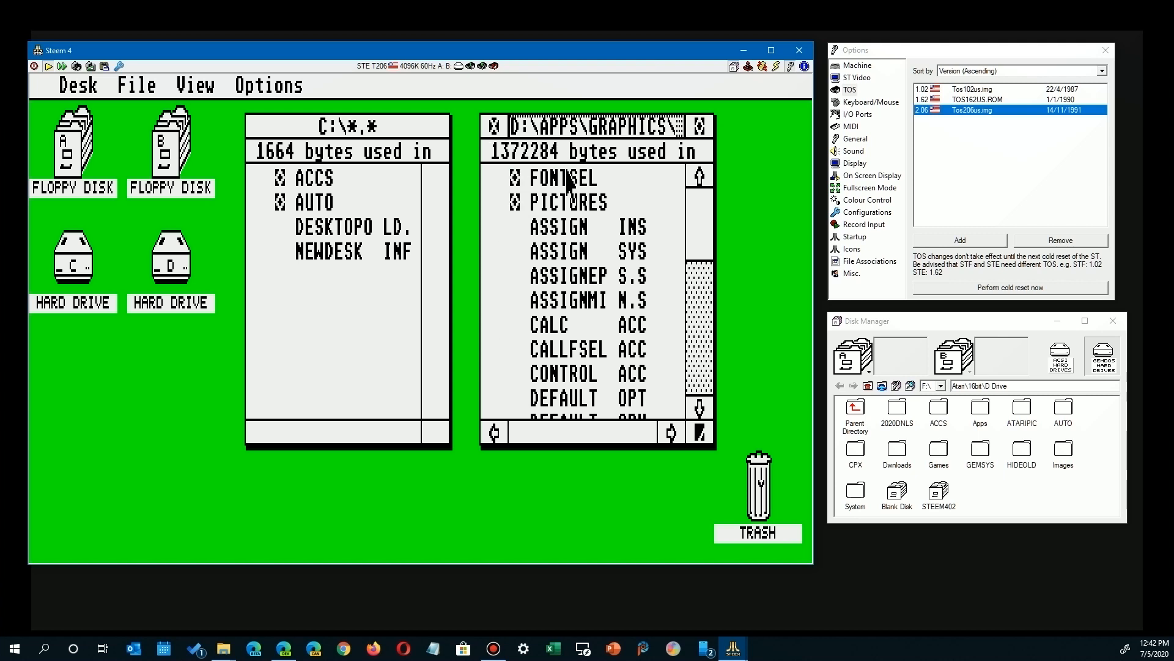
# Install EASYDRAW.PRG as an application for document type GEM.
pyautogui.click(709, 370)
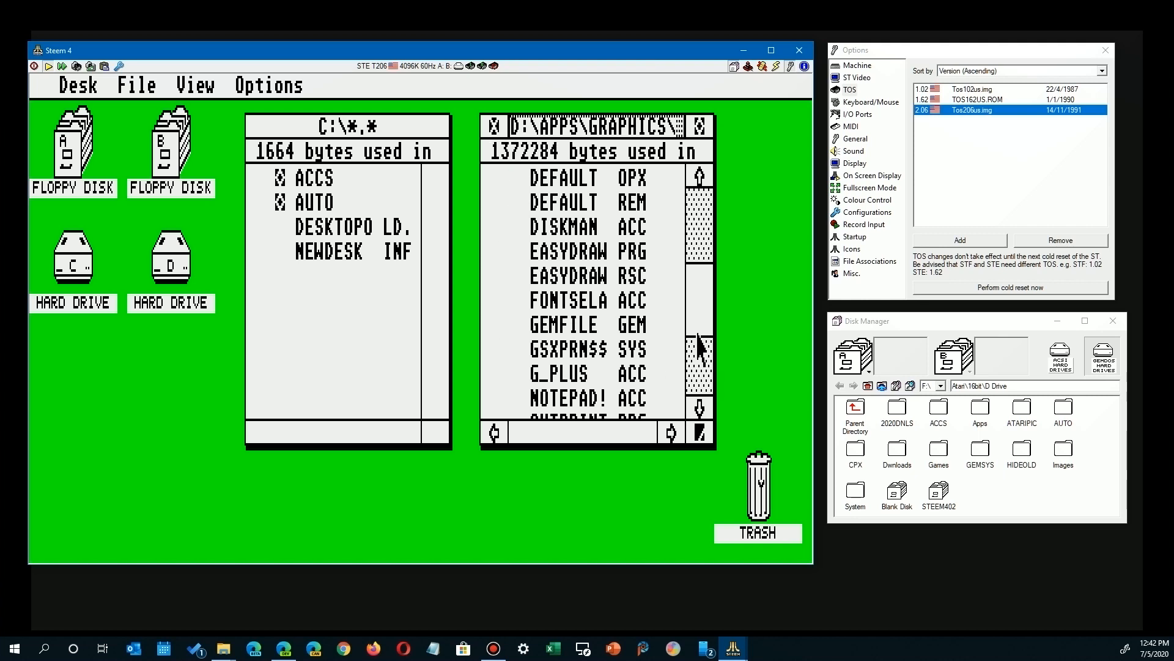
pyautogui.click(605, 252)
pyautogui.moveTo(269, 86)
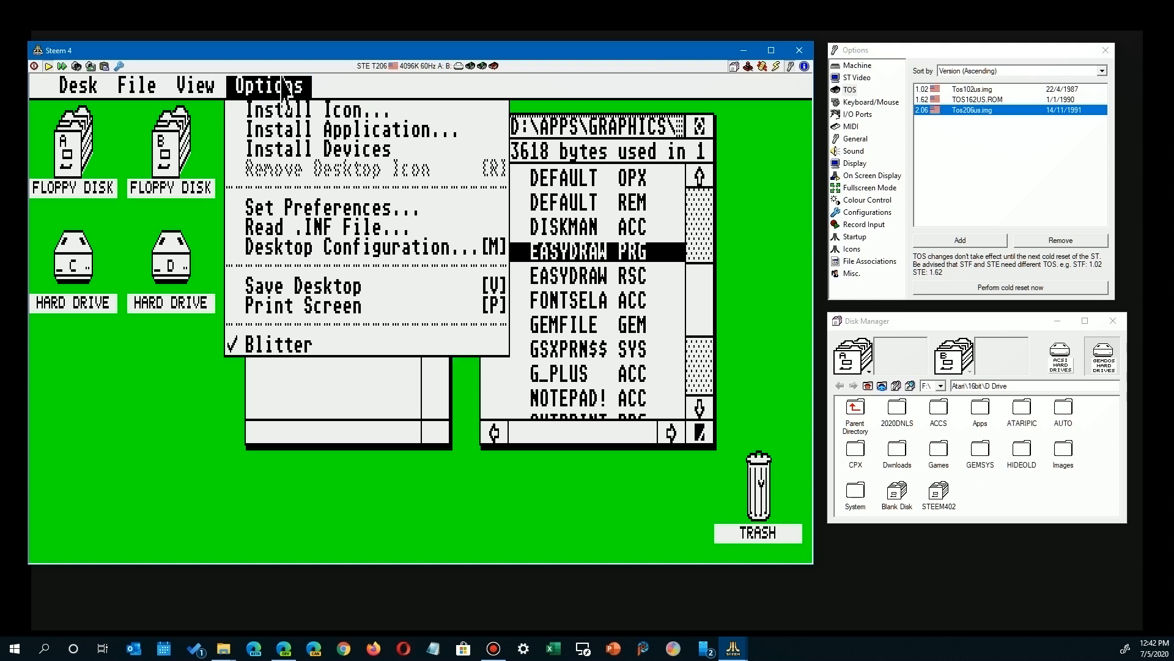
pyautogui.click(288, 138)
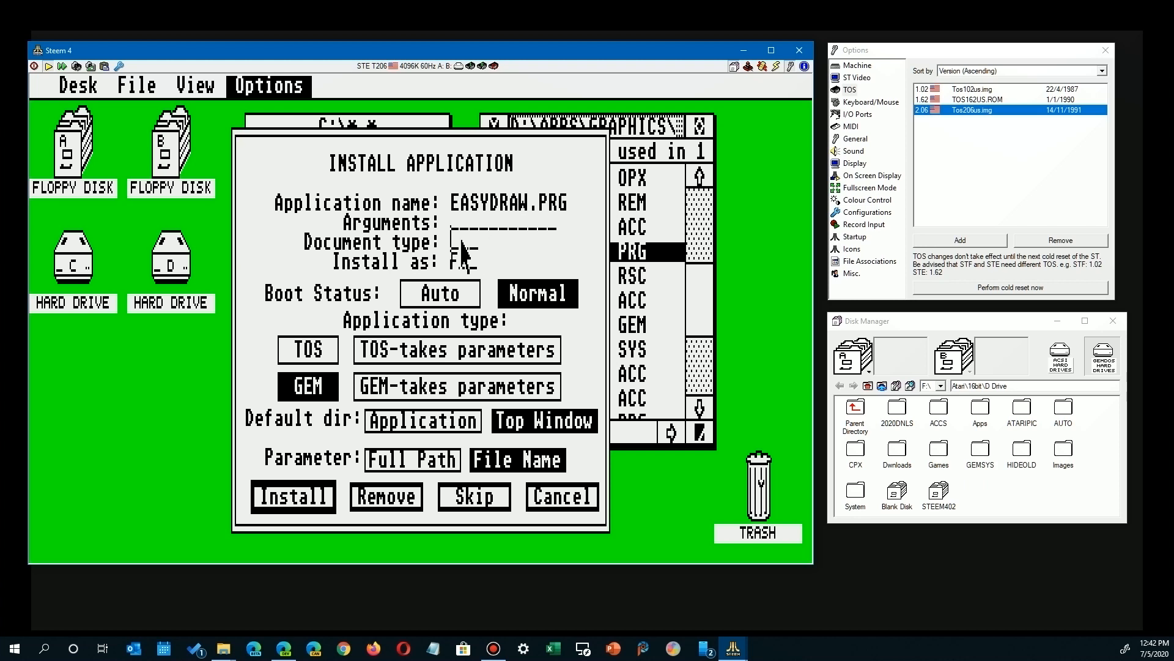
pyautogui.write('GEM')
pyautogui.click(293, 497)
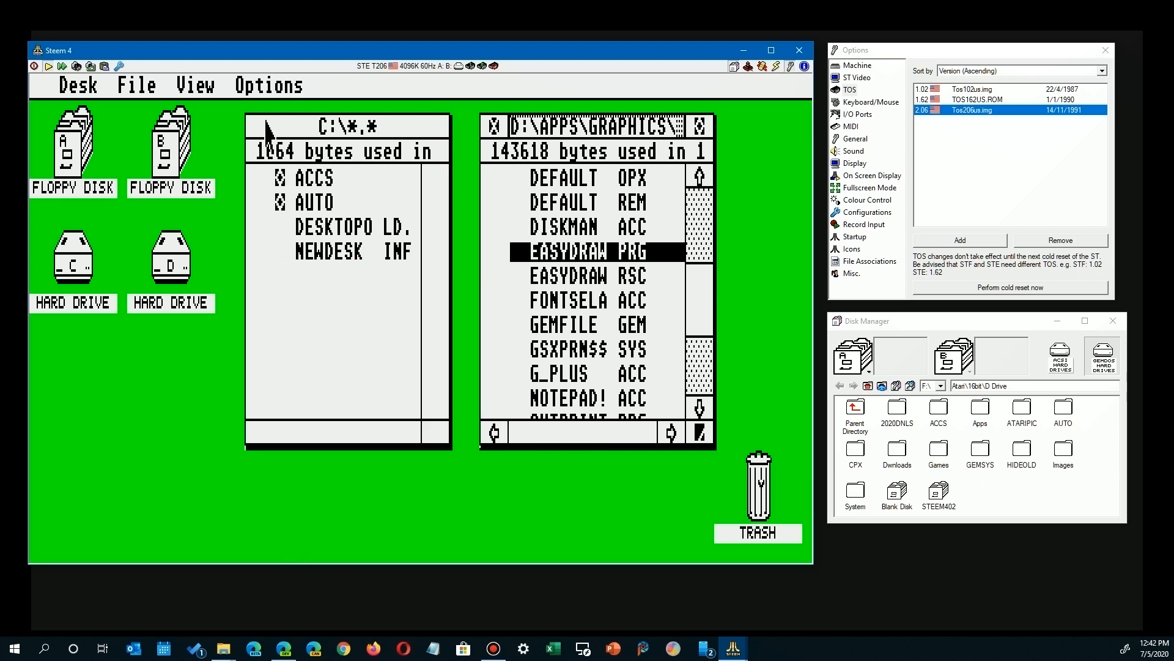
# Close the nested folders in the drive D window back to its root directory.
pyautogui.moveTo(264, 86)
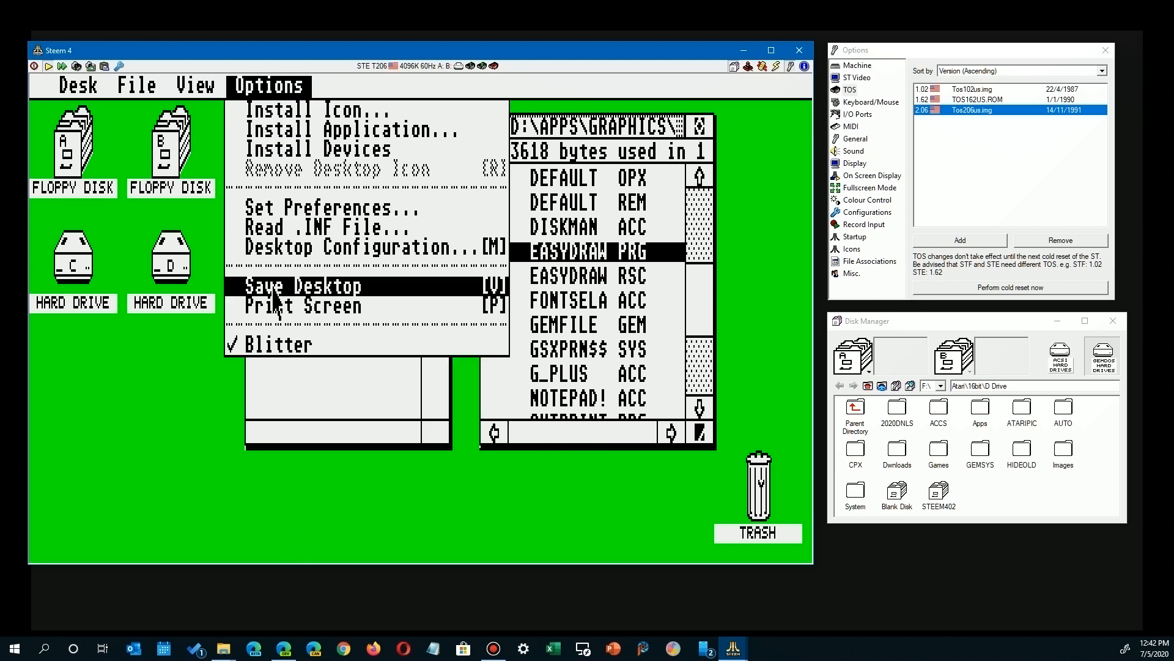
pyautogui.click(544, 131)
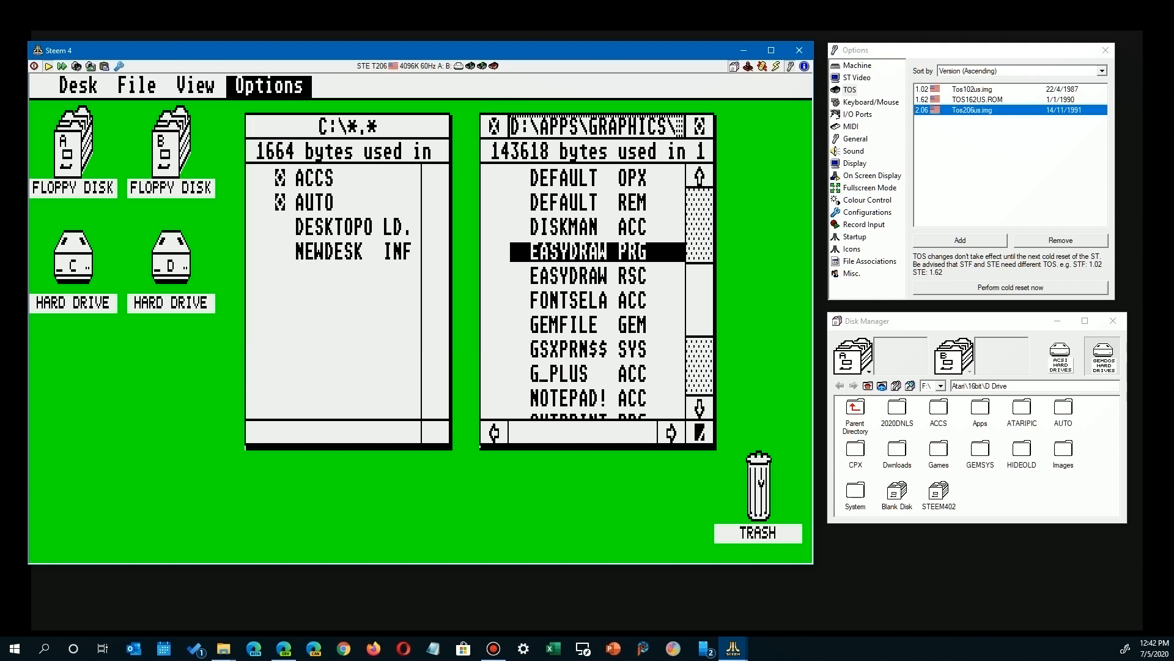
pyautogui.click(494, 127)
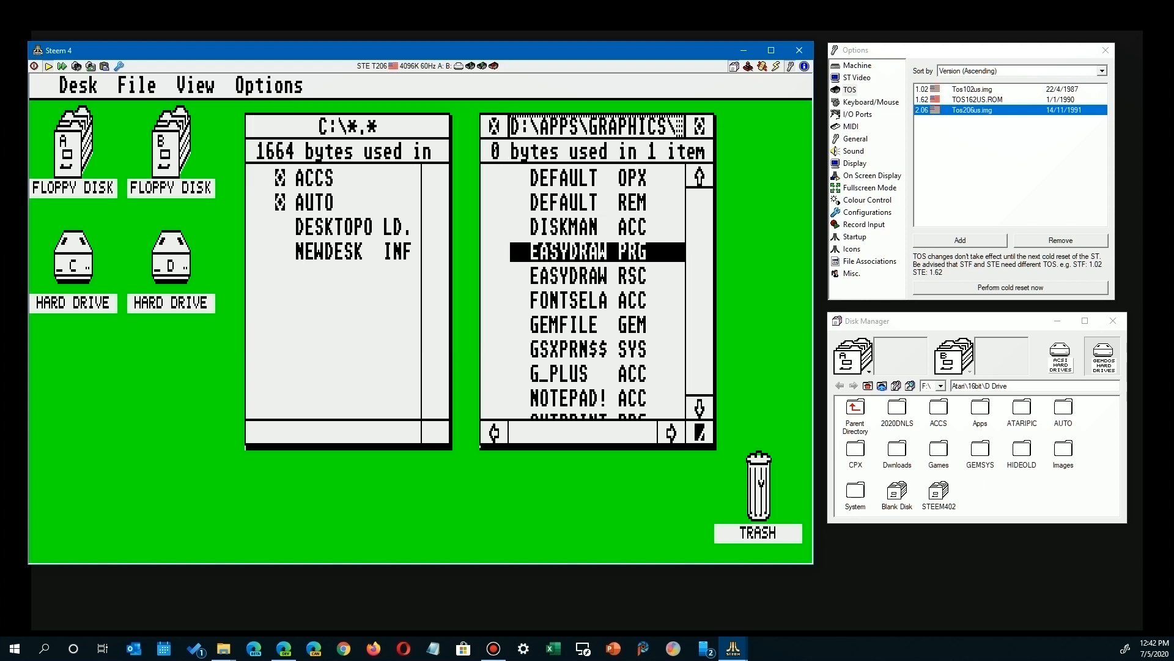
pyautogui.click(495, 127)
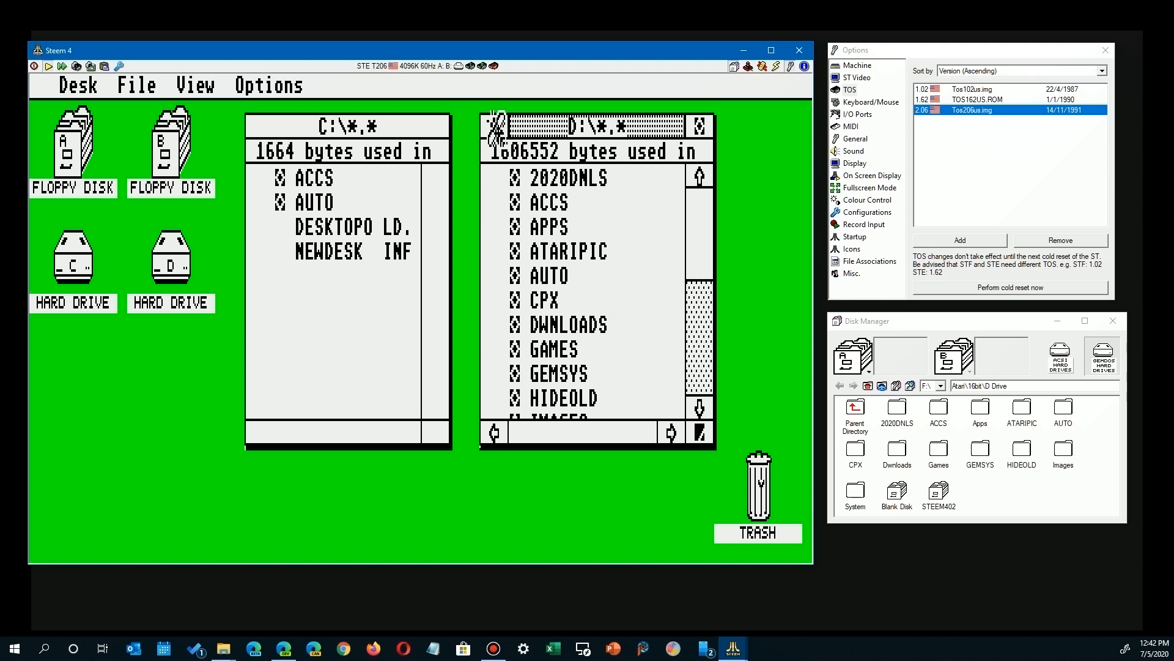
# Save the current desktop setup, including the newly installed application.
pyautogui.moveTo(269, 85)
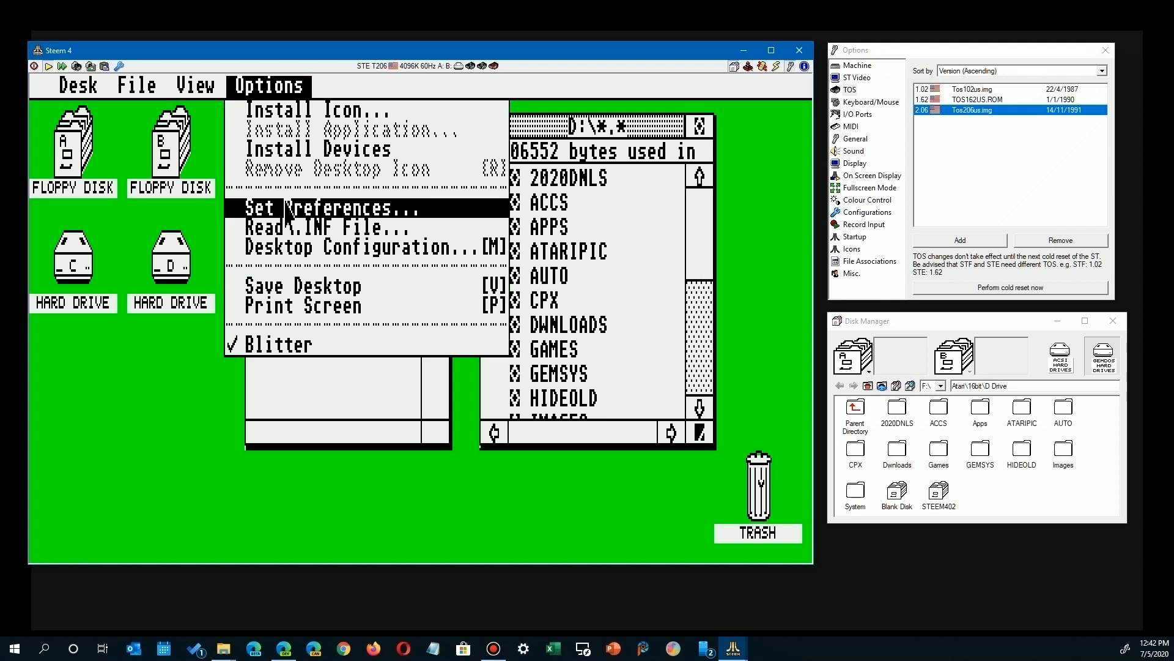
pyautogui.click(297, 286)
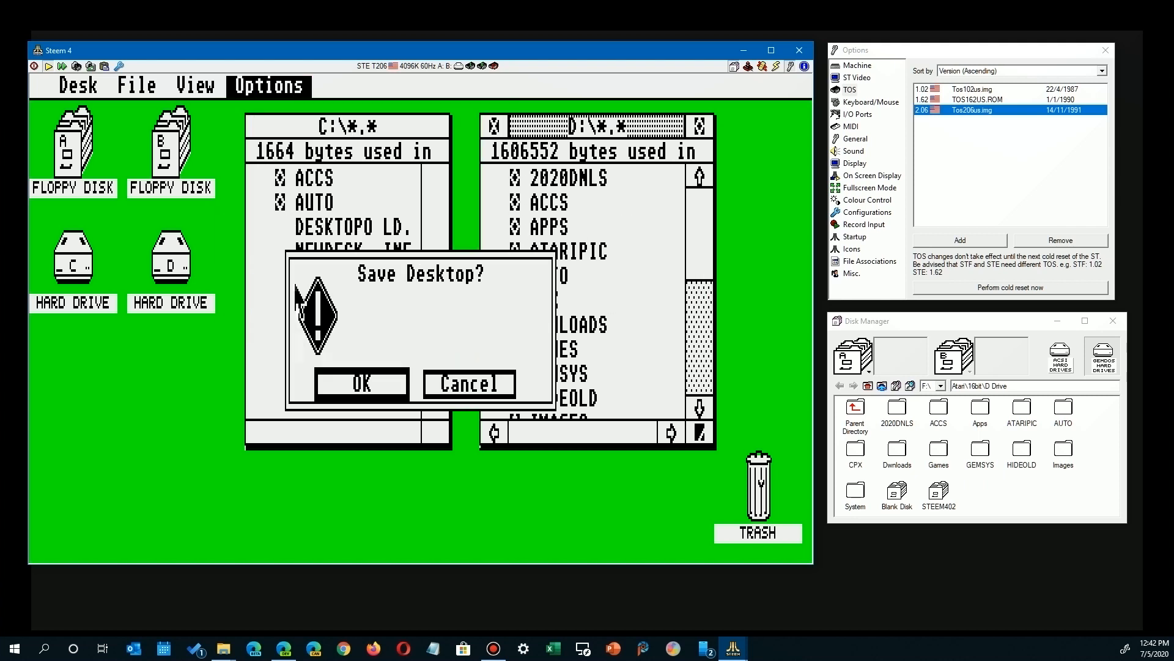
pyautogui.click(366, 388)
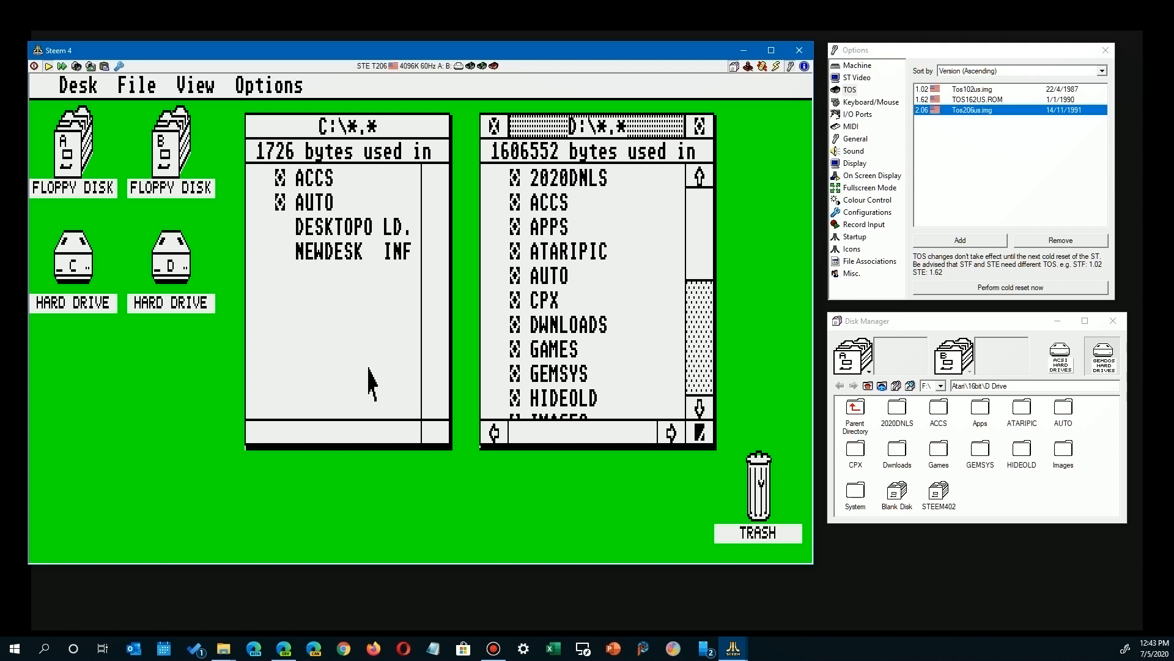
# Display the contents of NEWDESK.INF from drive C on screen and page through them back to the desktop.
pyautogui.click(335, 267)
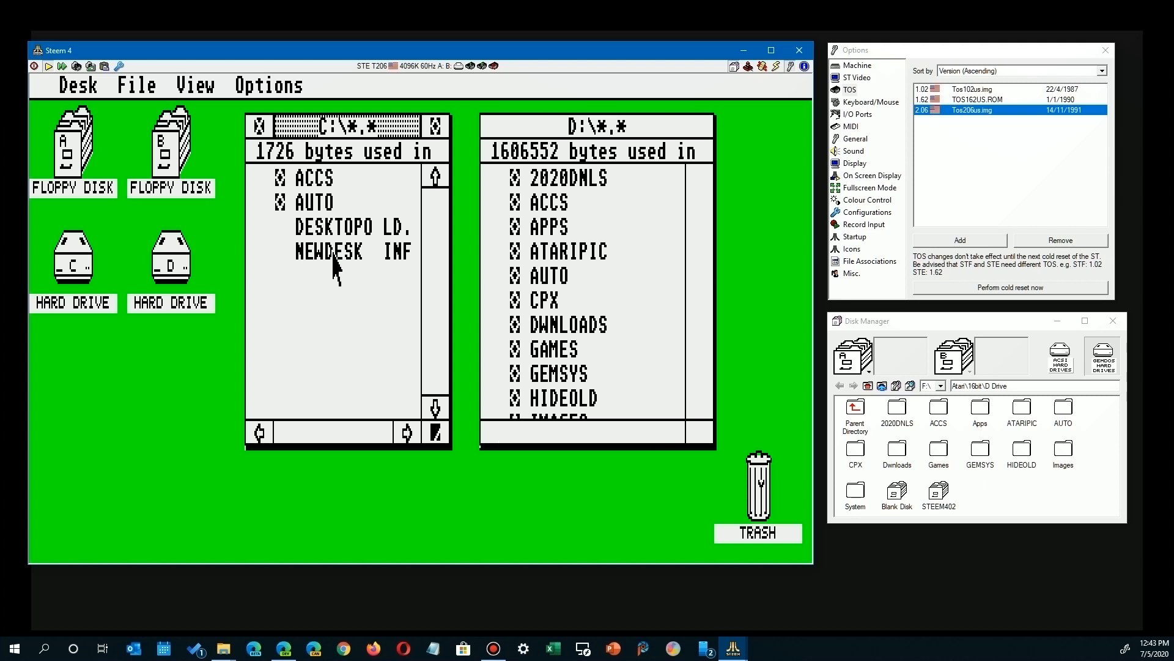
pyautogui.click(335, 267)
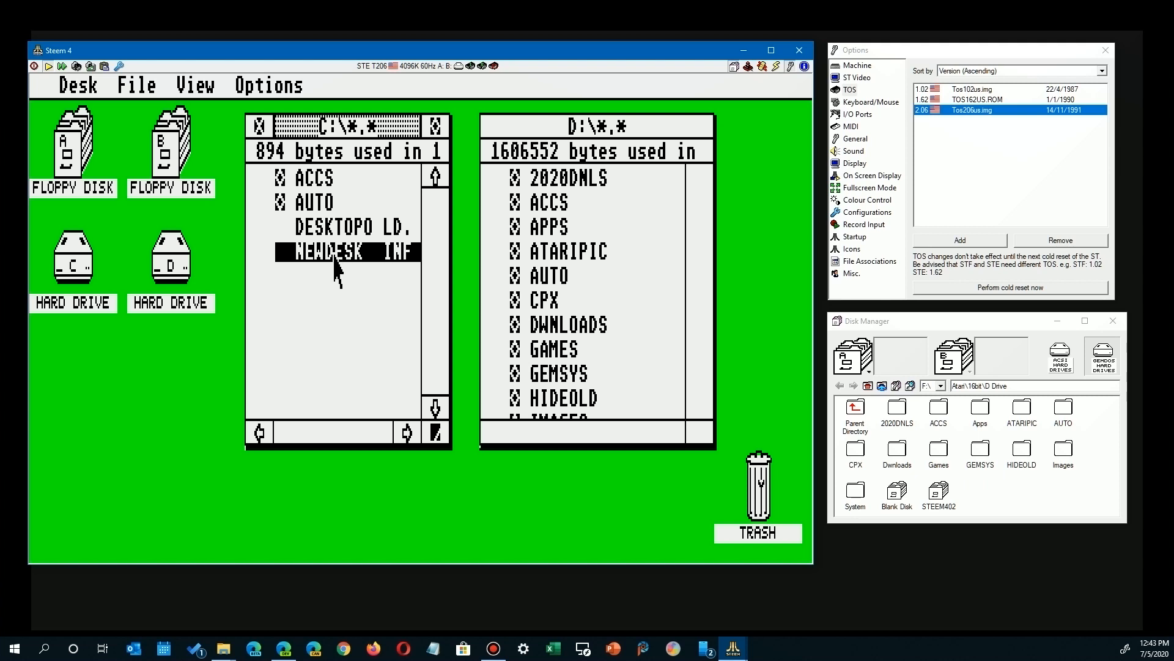
pyautogui.doubleClick(335, 268)
pyautogui.click(335, 383)
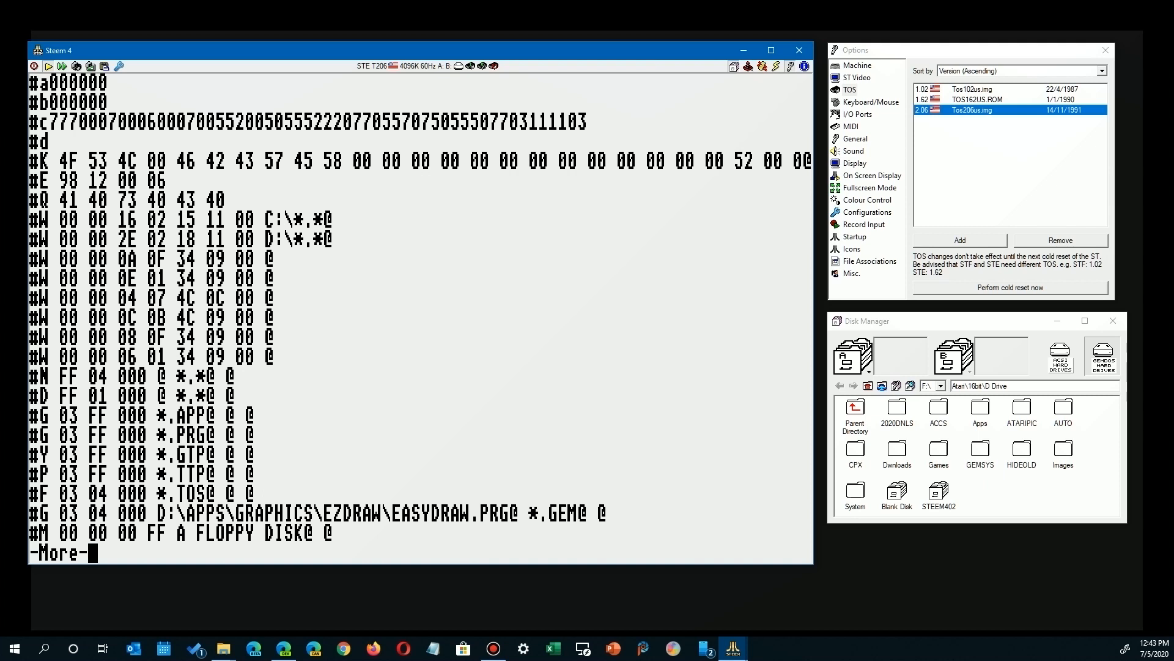
pyautogui.press('space')
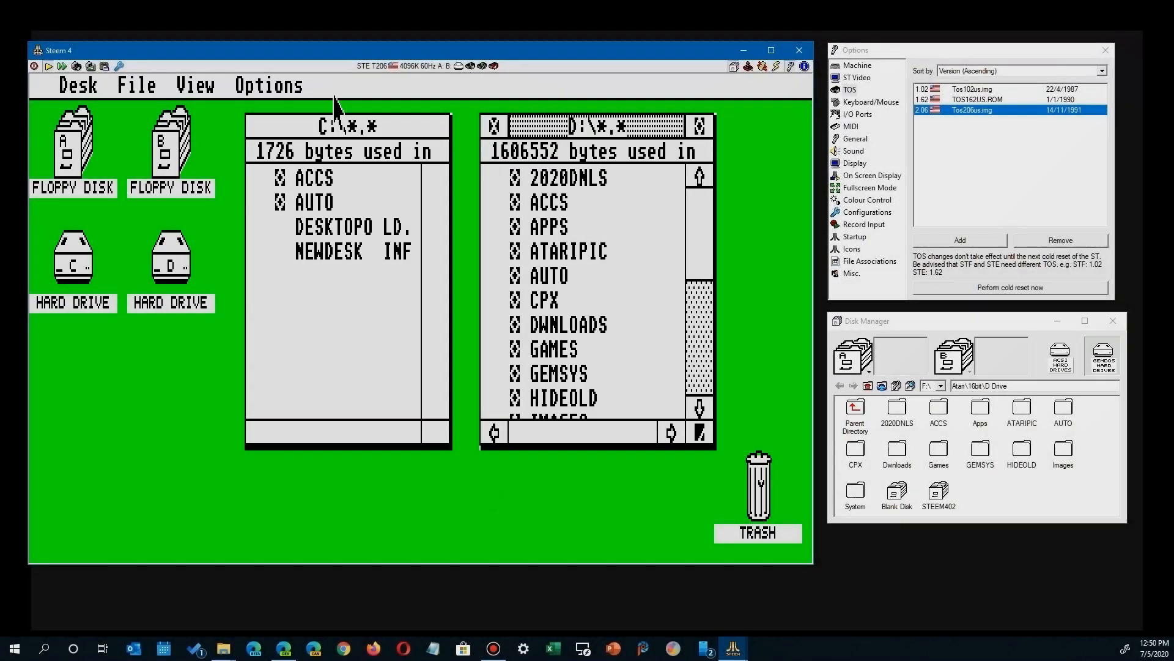
# Try to remove the hard drive D and hard drive C icons from the desktop.
pyautogui.moveTo(269, 85)
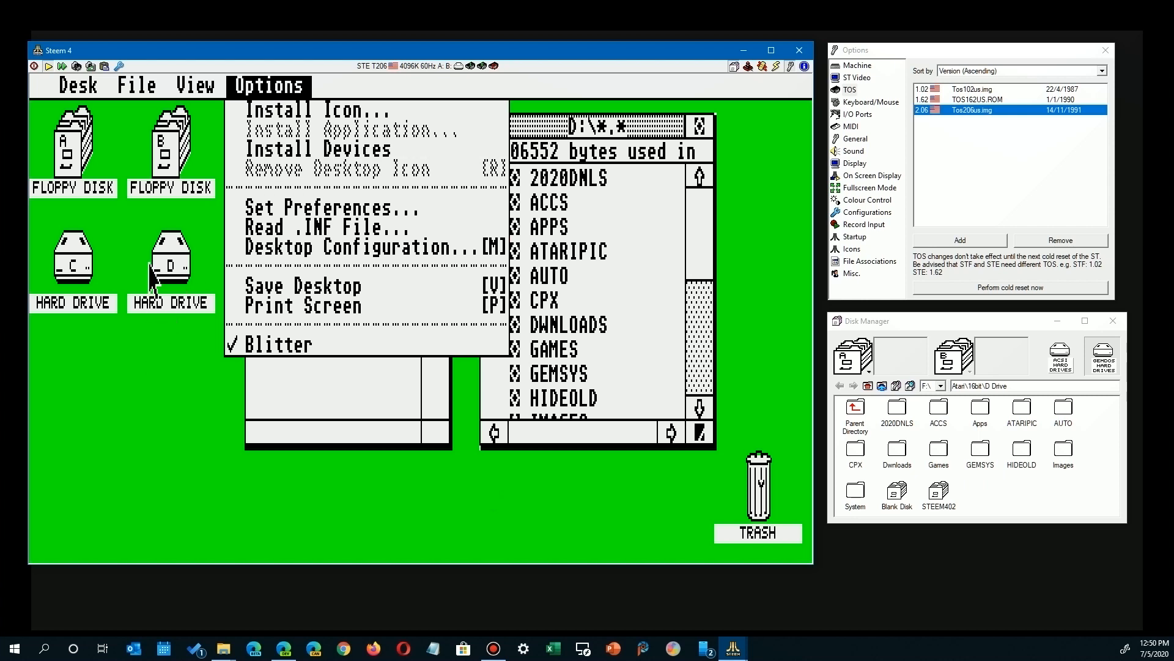
pyautogui.click(168, 263)
pyautogui.click(168, 269)
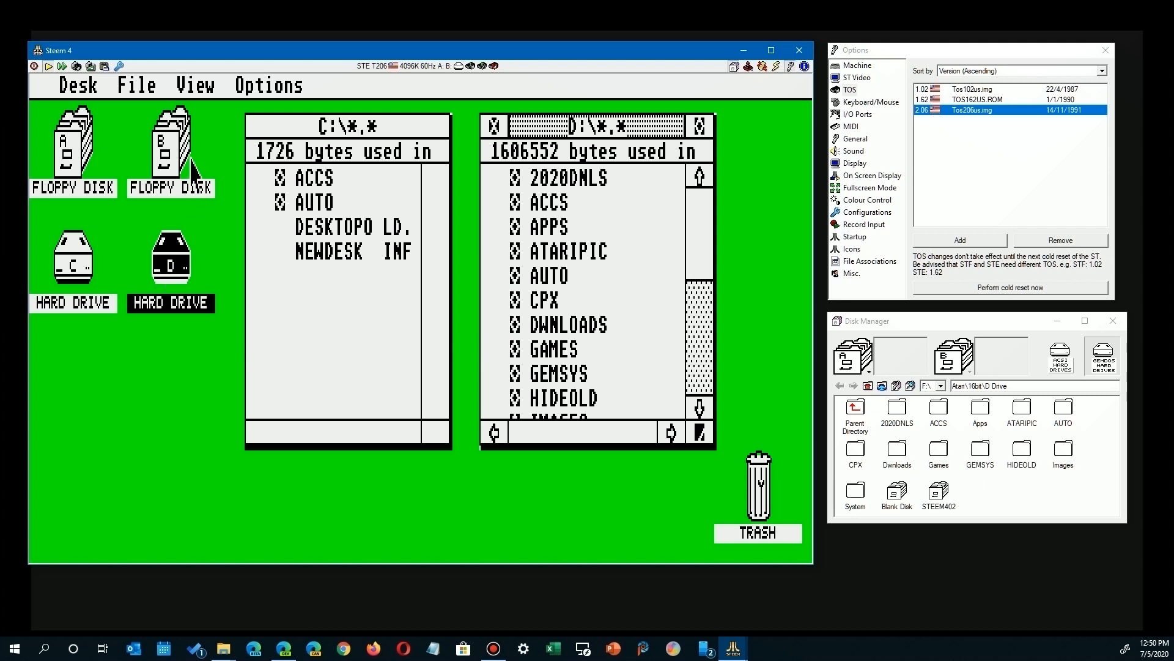
pyautogui.moveTo(245, 88)
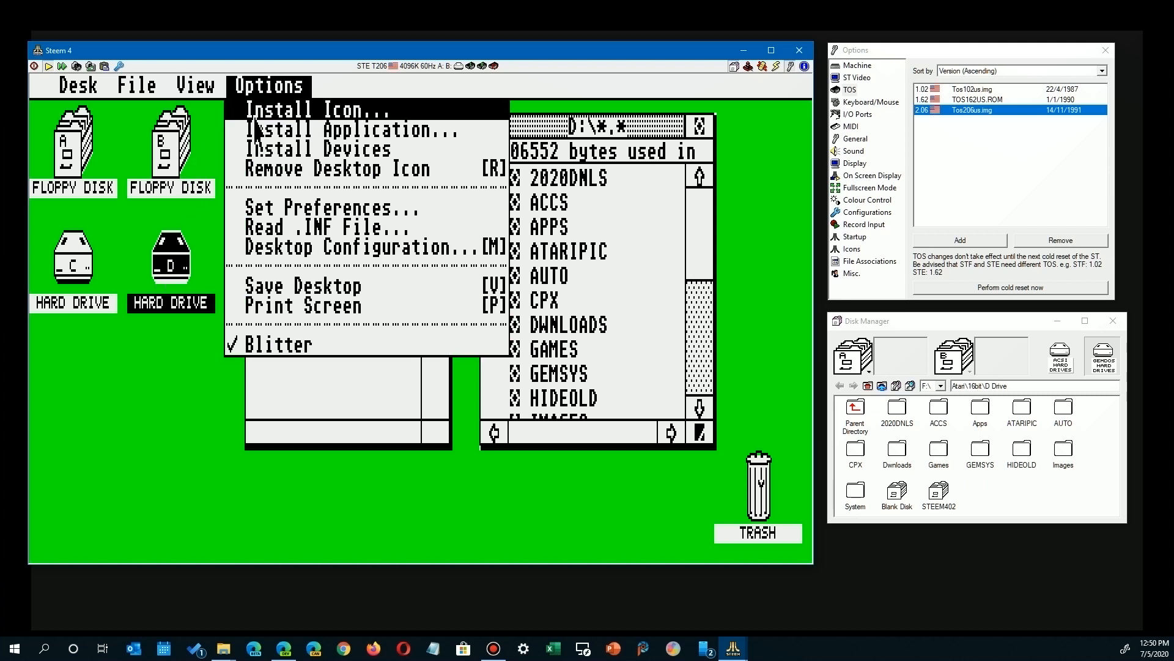
pyautogui.click(290, 164)
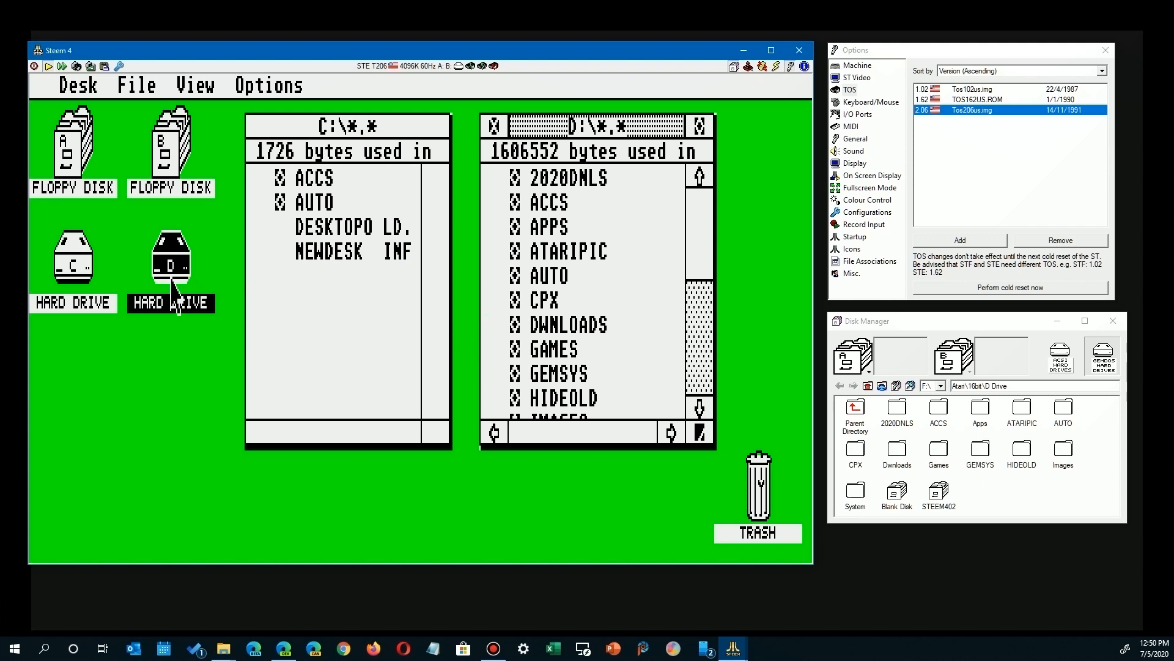
pyautogui.click(64, 263)
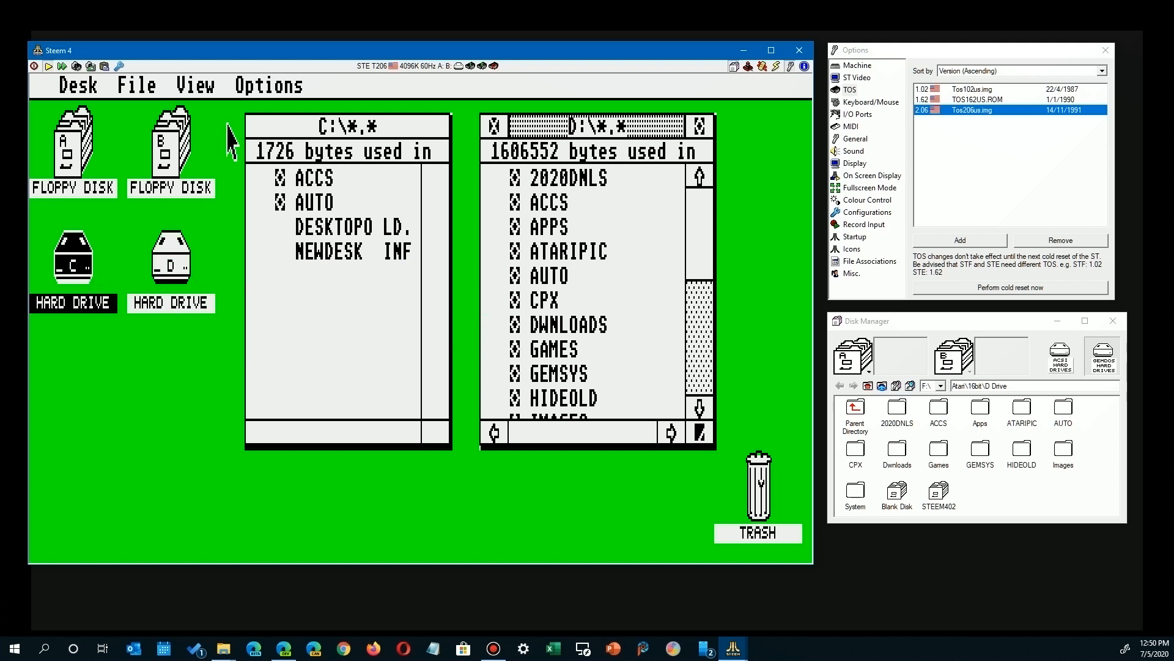
pyautogui.moveTo(273, 91)
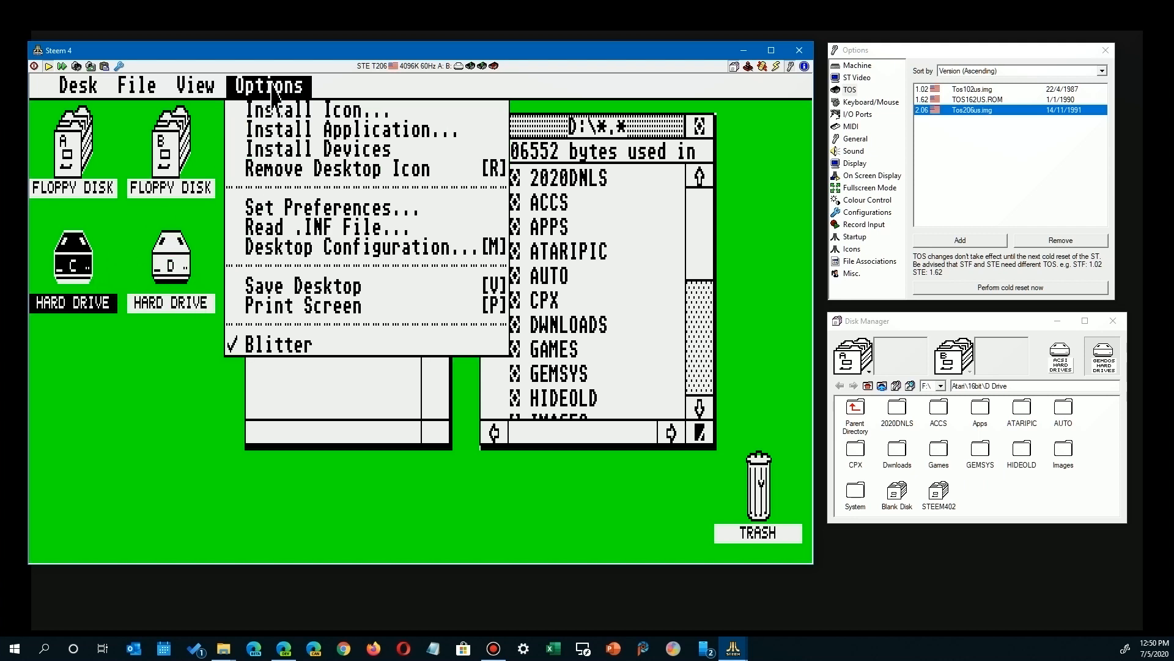
pyautogui.click(293, 161)
pyautogui.moveTo(291, 92)
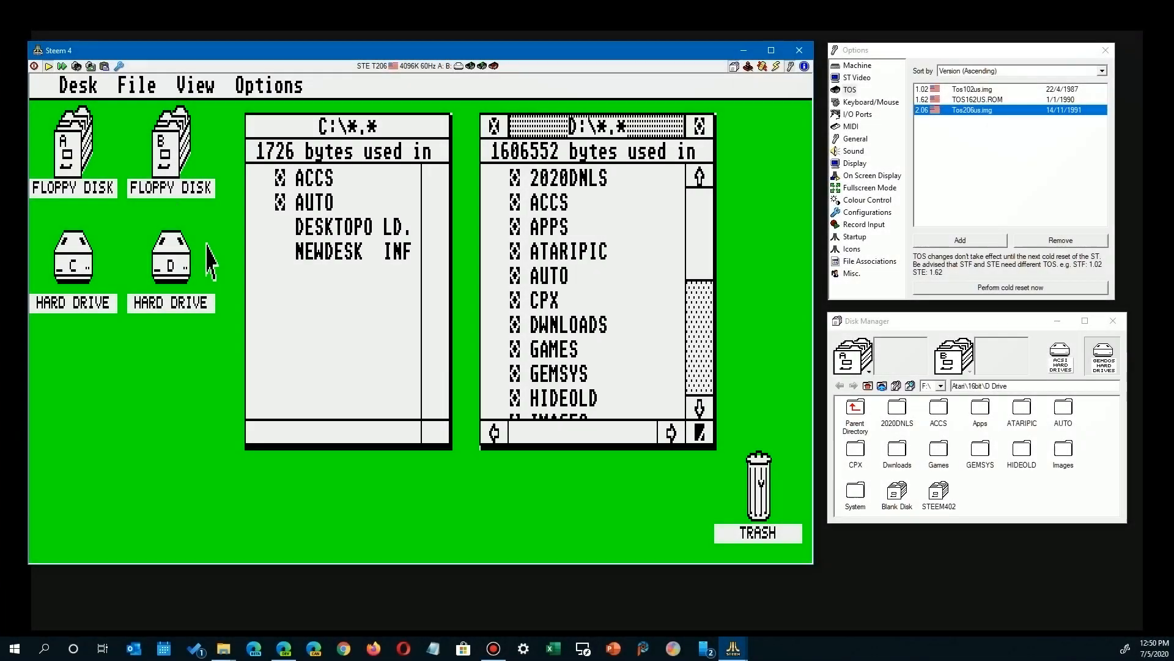
# Review the desktop's confirmation and screen resolution preferences, and show the emulator's ST Video options.
pyautogui.moveTo(269, 85)
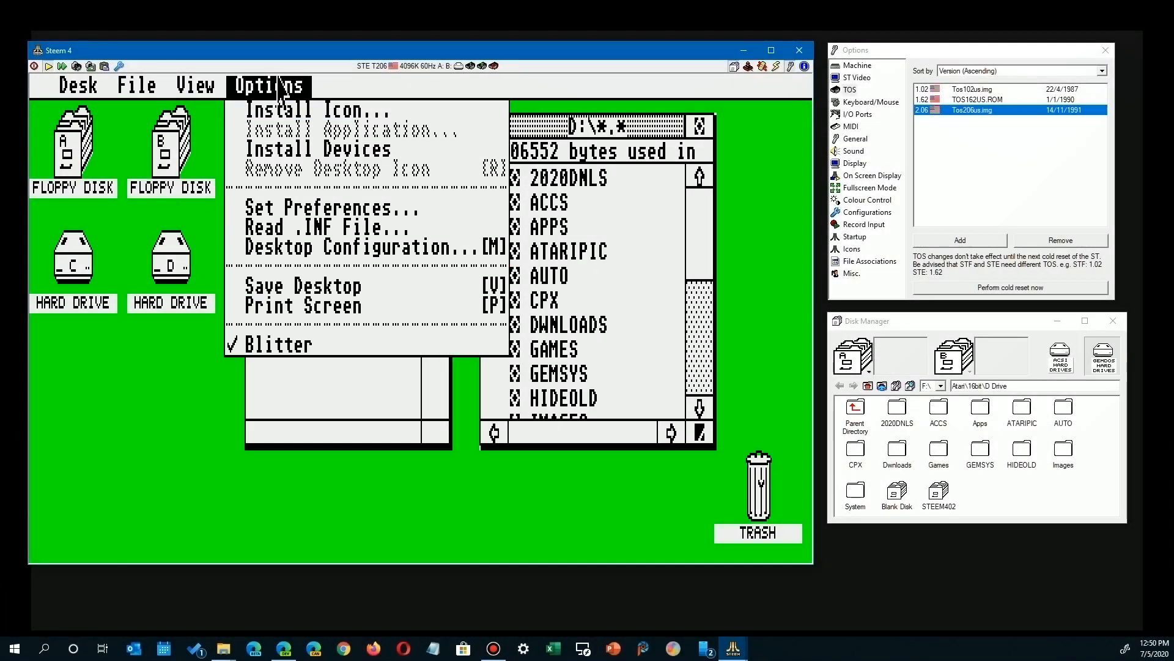
pyautogui.click(294, 208)
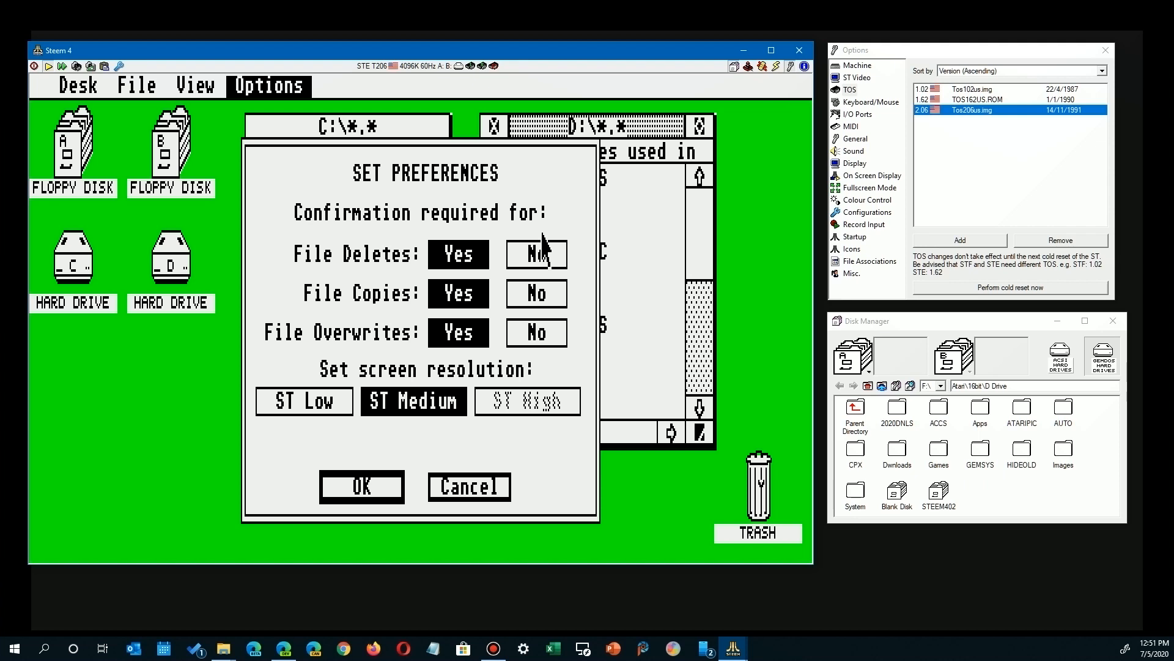
pyautogui.hotkey('alt', 'Tab')
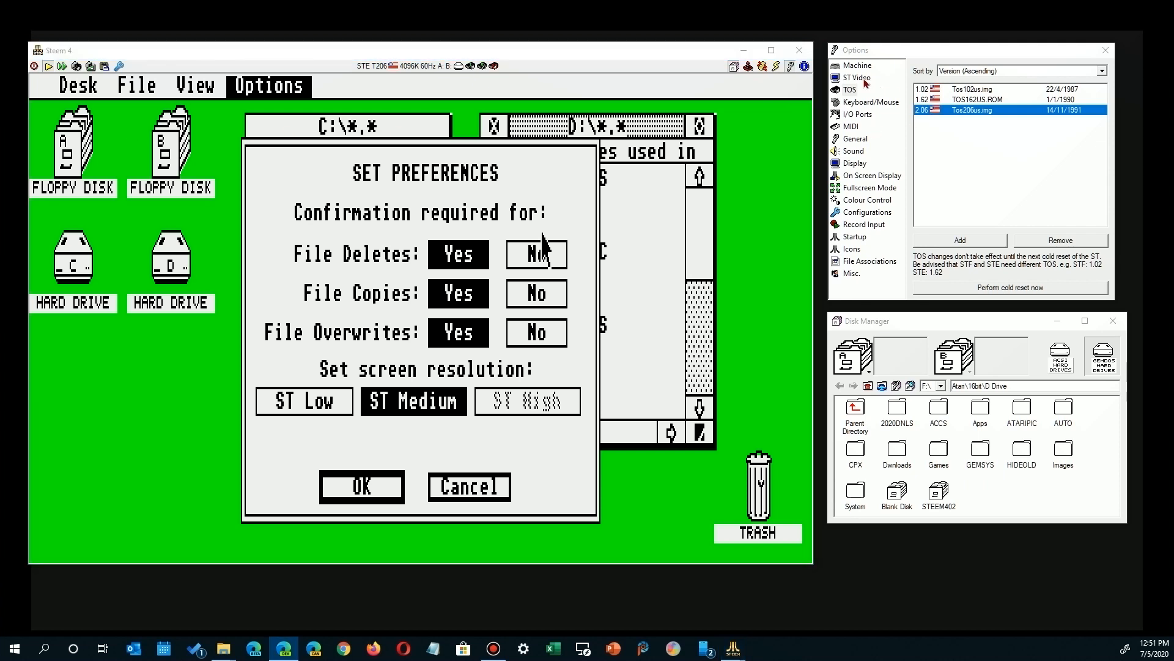
pyautogui.click(858, 78)
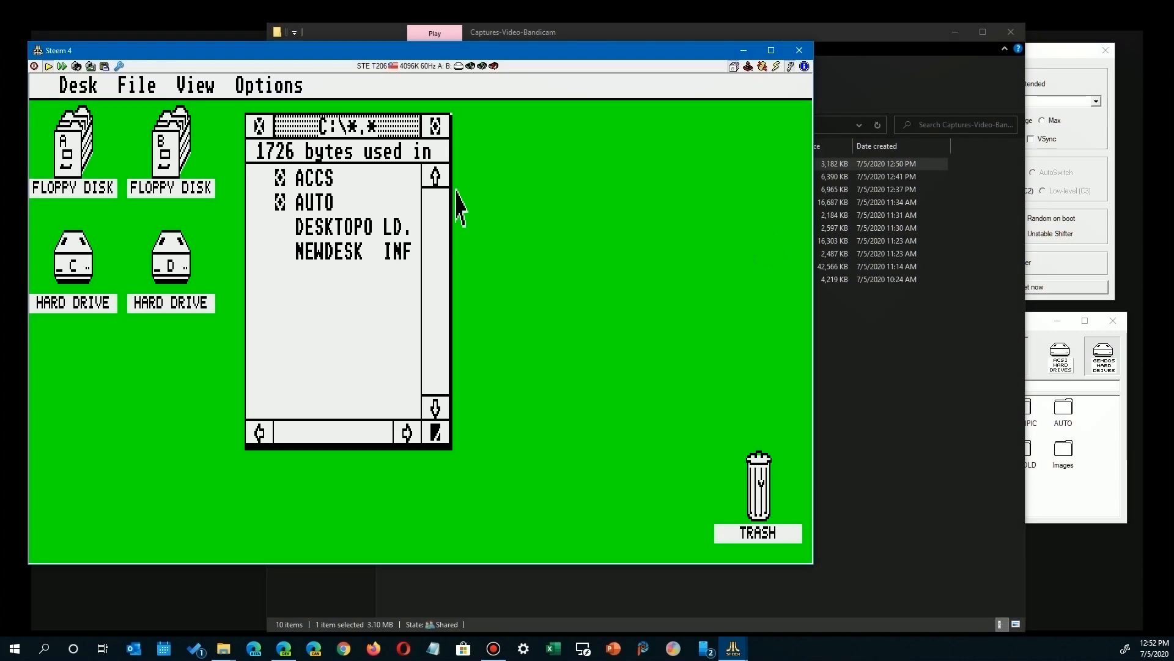
# Search the drive C window for files named *.INF and clear the resulting selection.
pyautogui.moveTo(280, 83)
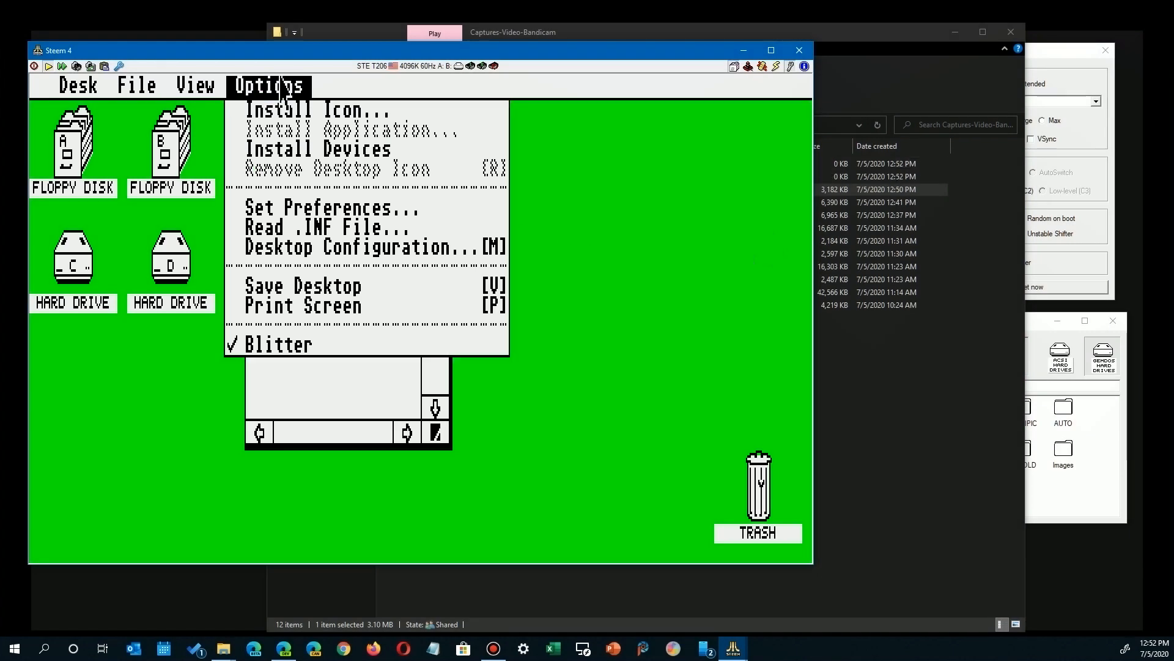
pyautogui.moveTo(200, 85)
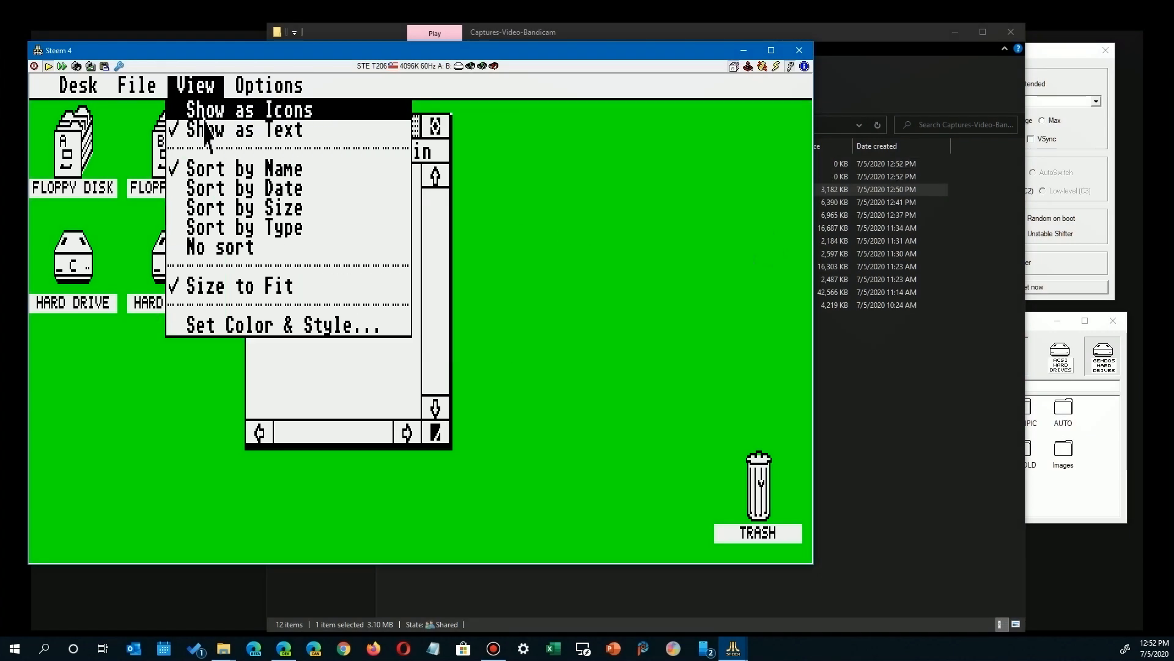
pyautogui.moveTo(137, 85)
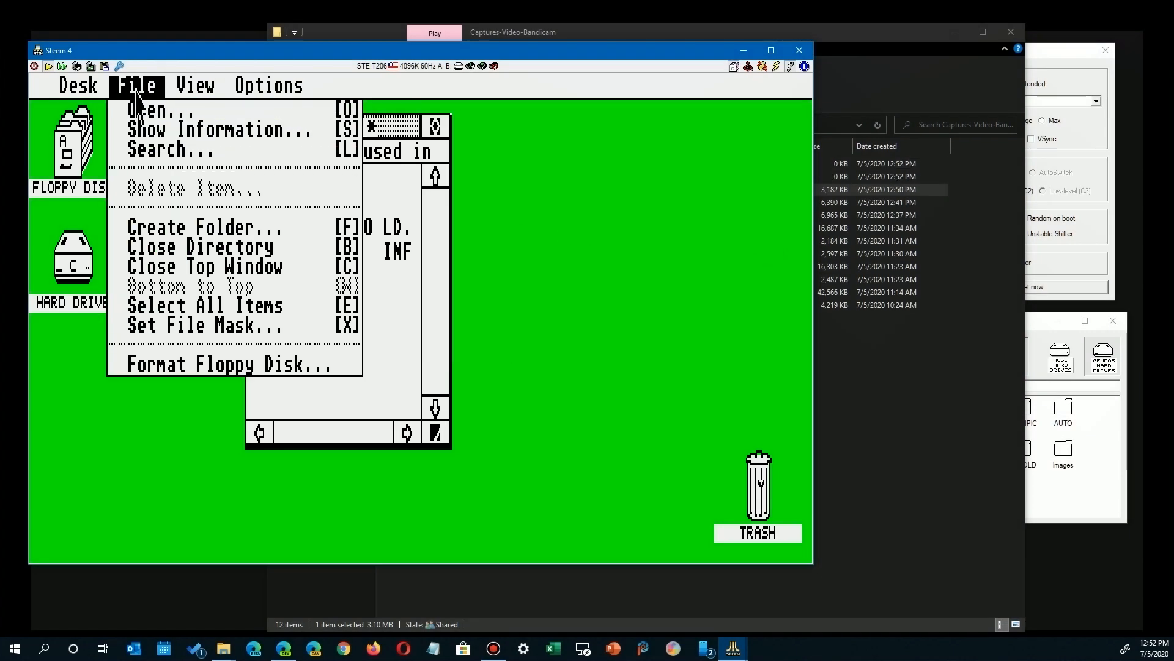
pyautogui.click(189, 153)
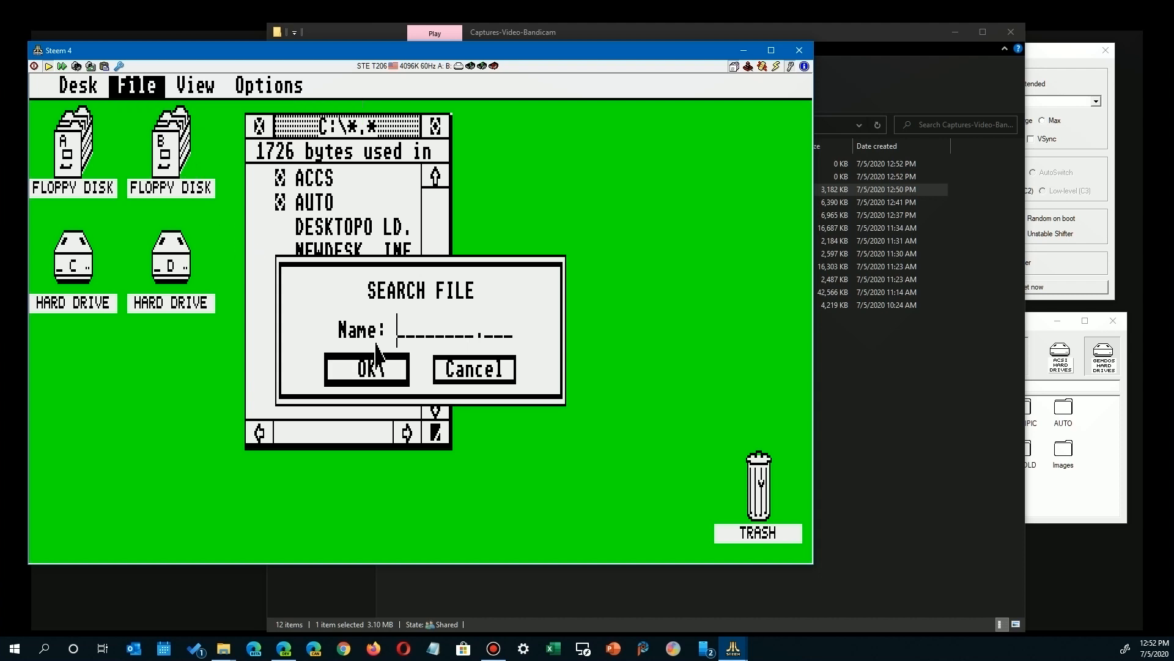
pyautogui.write('*.INF')
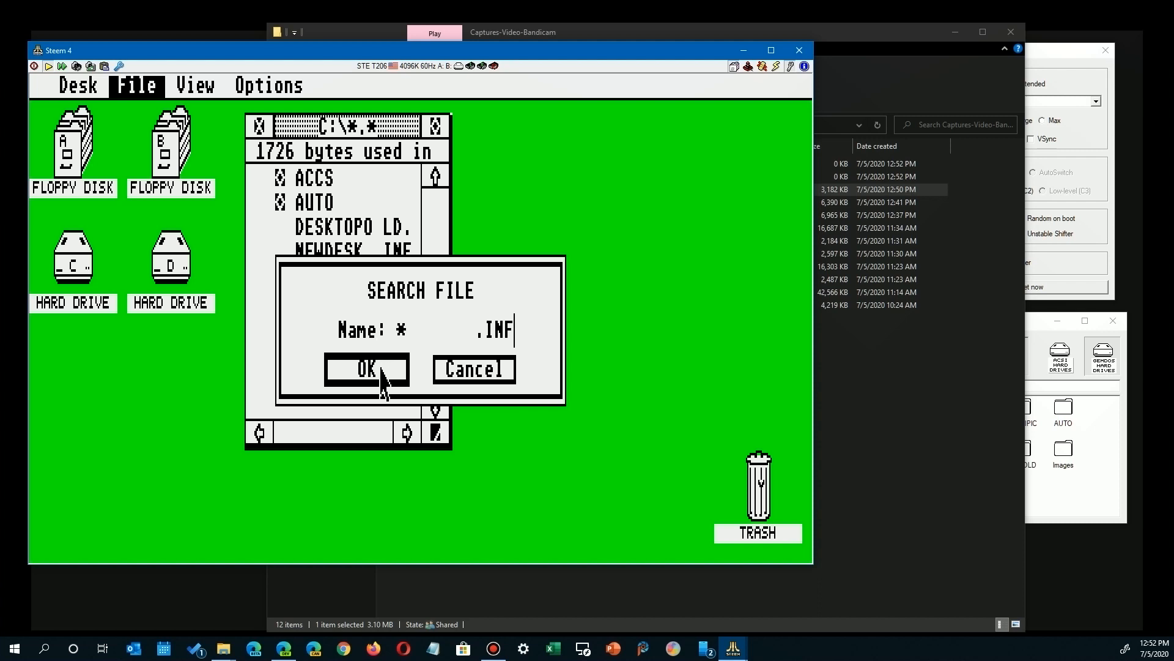
pyautogui.click(379, 371)
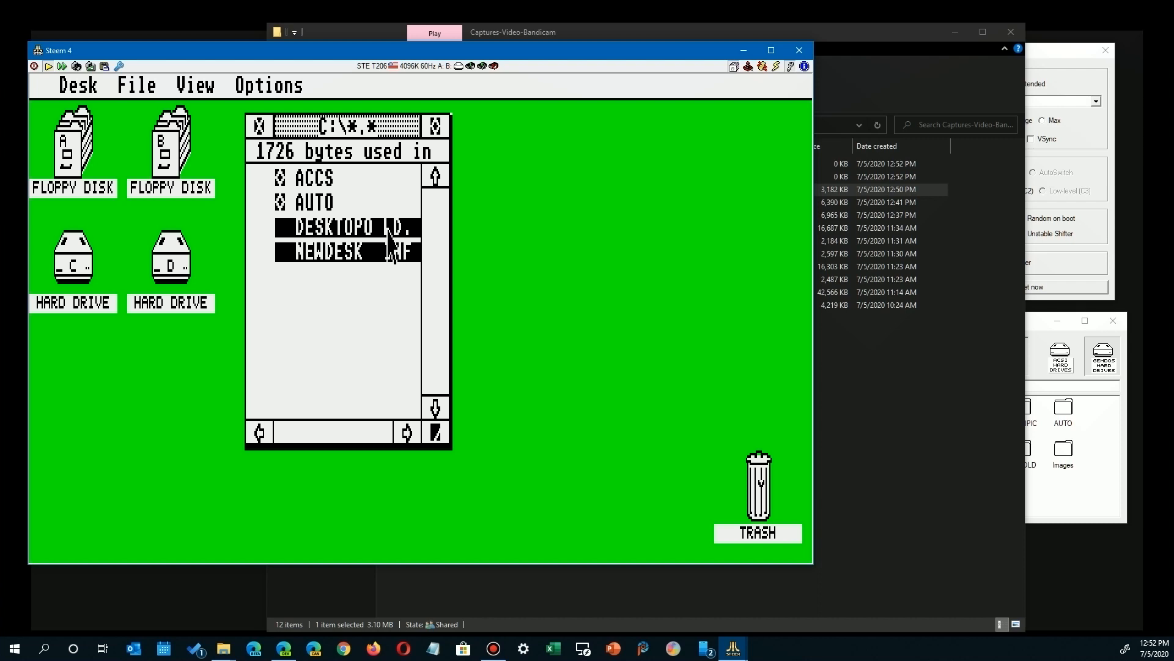
pyautogui.moveTo(236, 90)
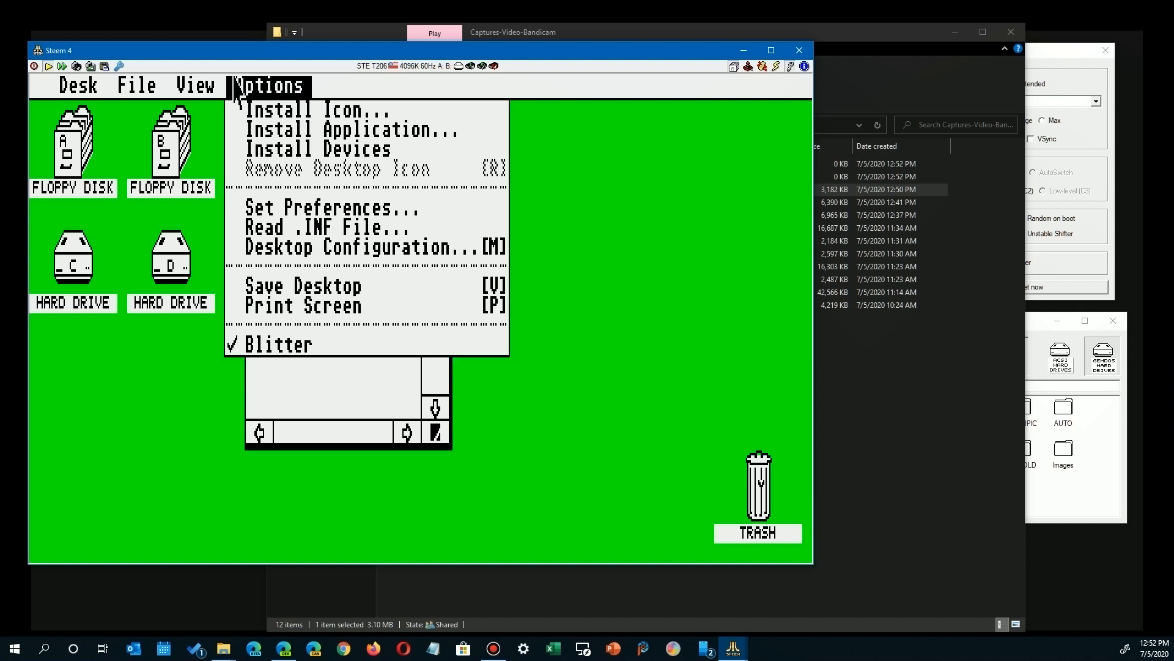
pyautogui.moveTo(137, 86)
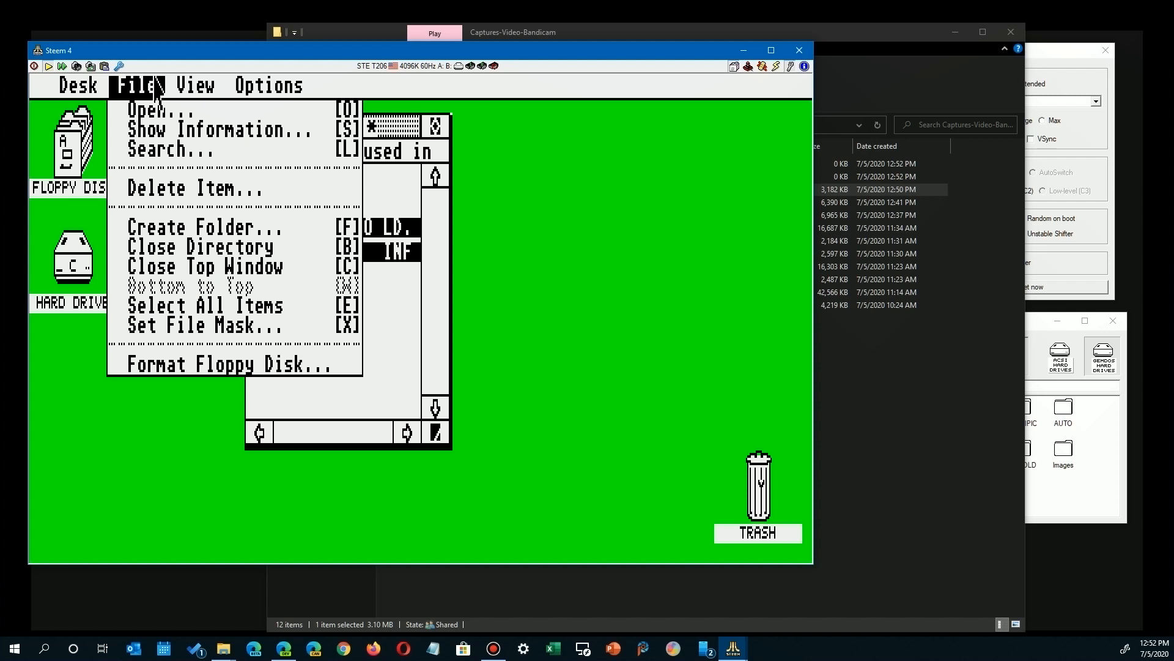
pyautogui.click(395, 370)
pyautogui.click(394, 370)
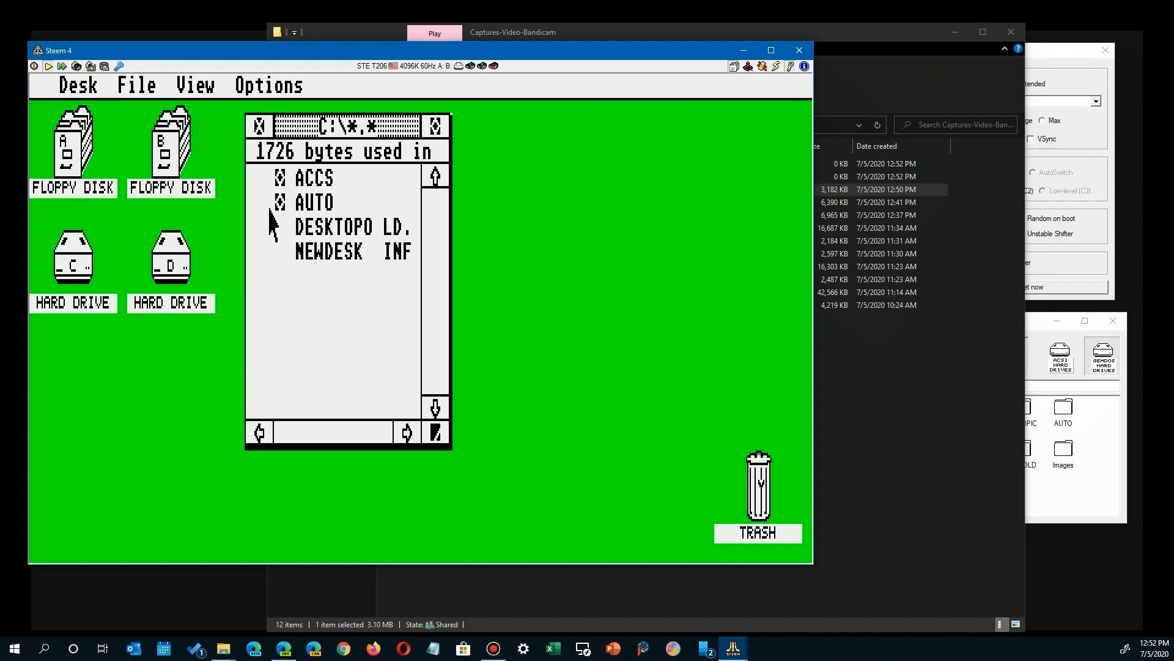
# Load the desktop settings from NEWDESK.INF in the root of drive C.
pyautogui.moveTo(157, 98)
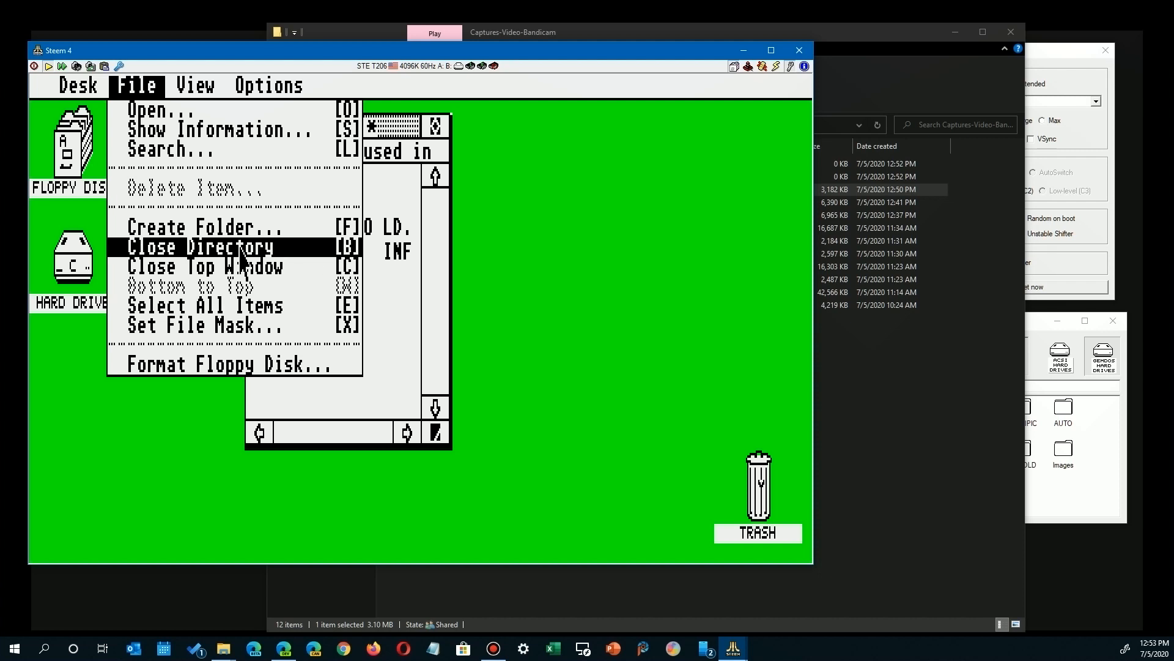
pyautogui.moveTo(269, 85)
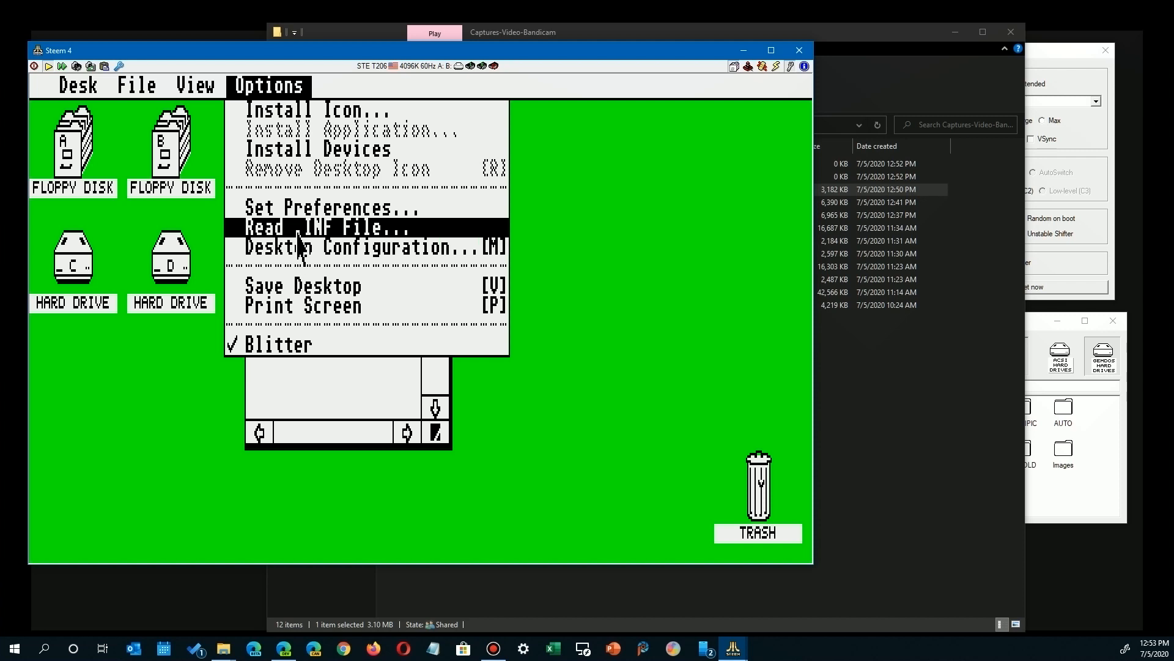
pyautogui.click(298, 228)
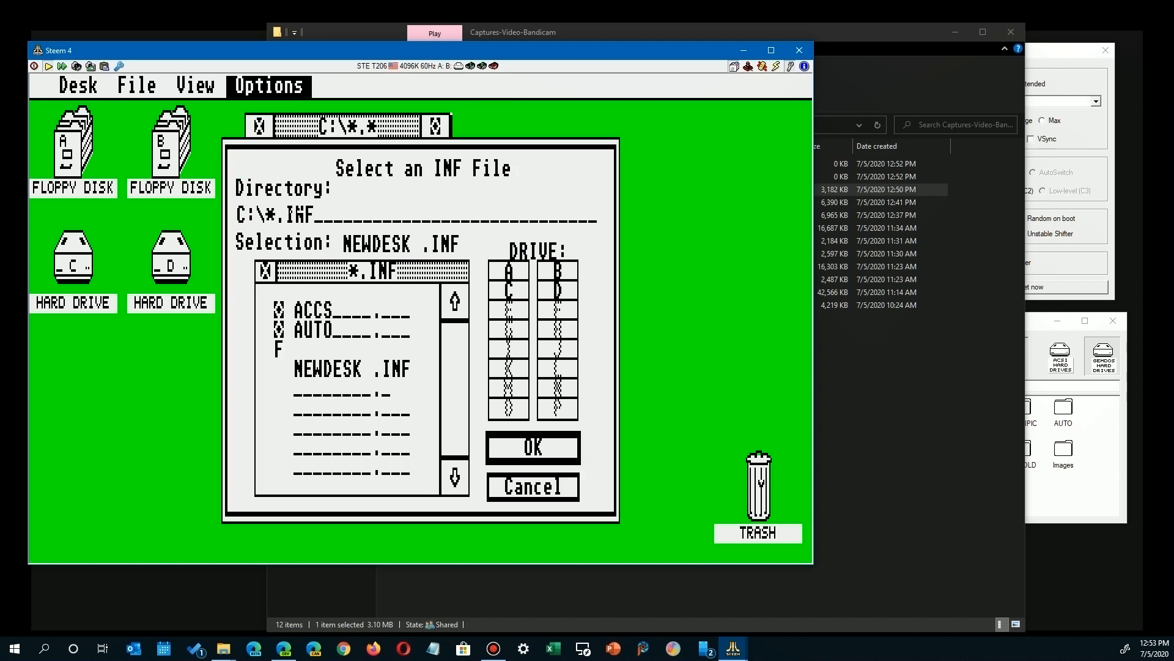
pyautogui.click(319, 366)
pyautogui.click(327, 373)
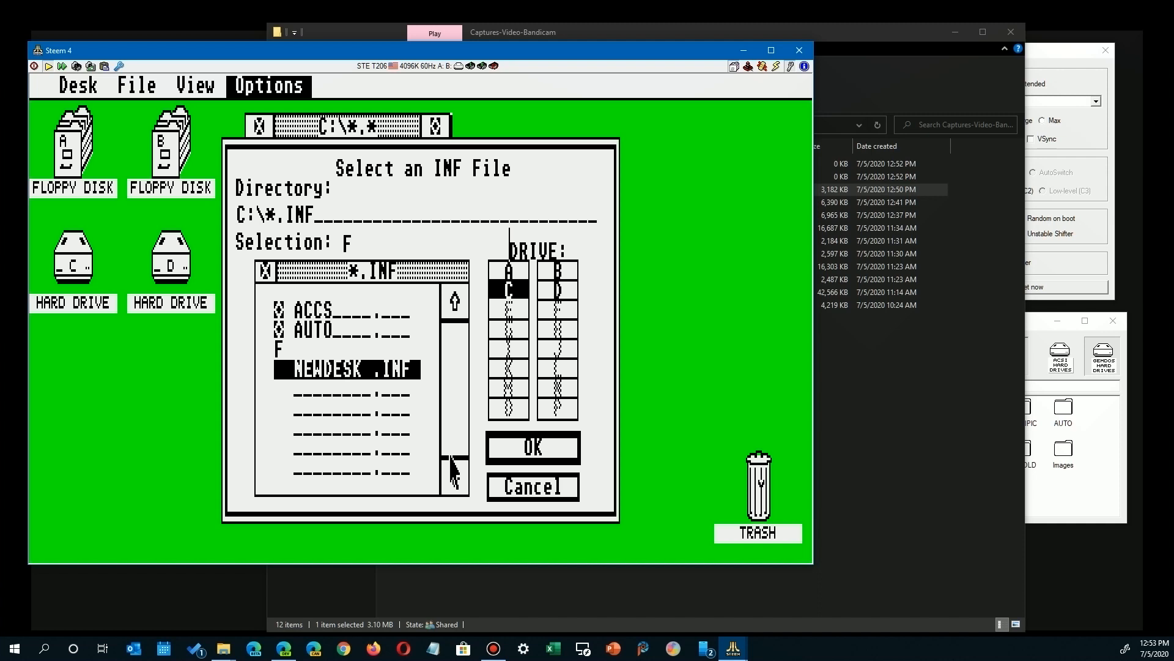
pyautogui.click(534, 443)
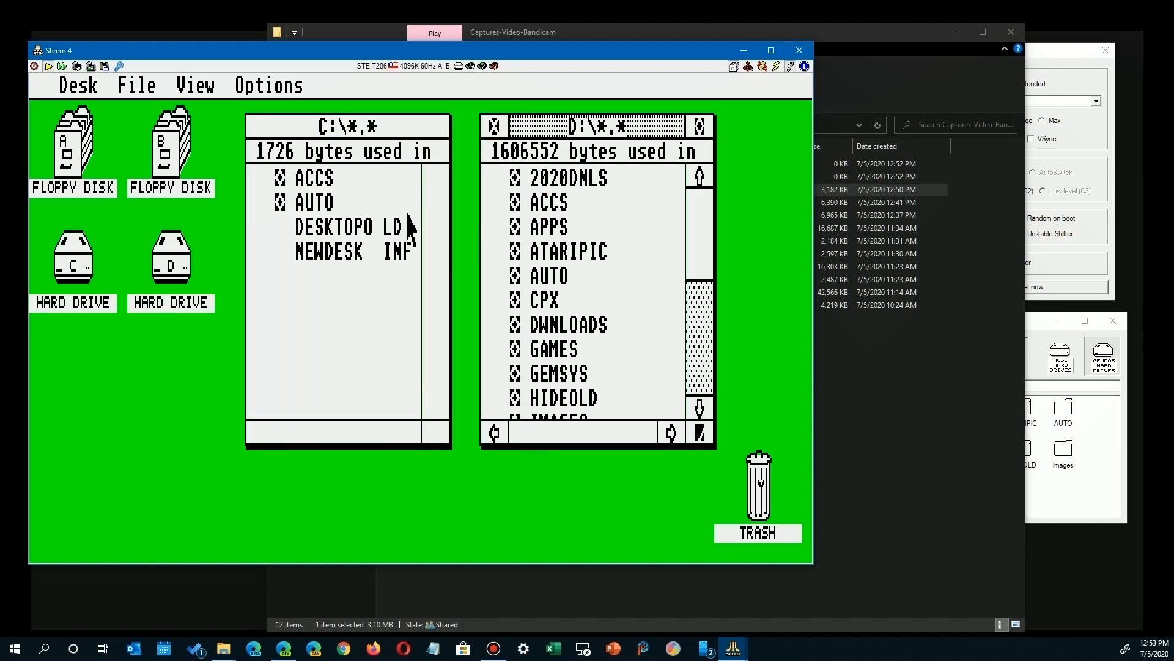
# Review the Desktop Configuration keystroke assignments, stepping through commands such as Show Information and Search, and leave without changes.
pyautogui.moveTo(215, 95)
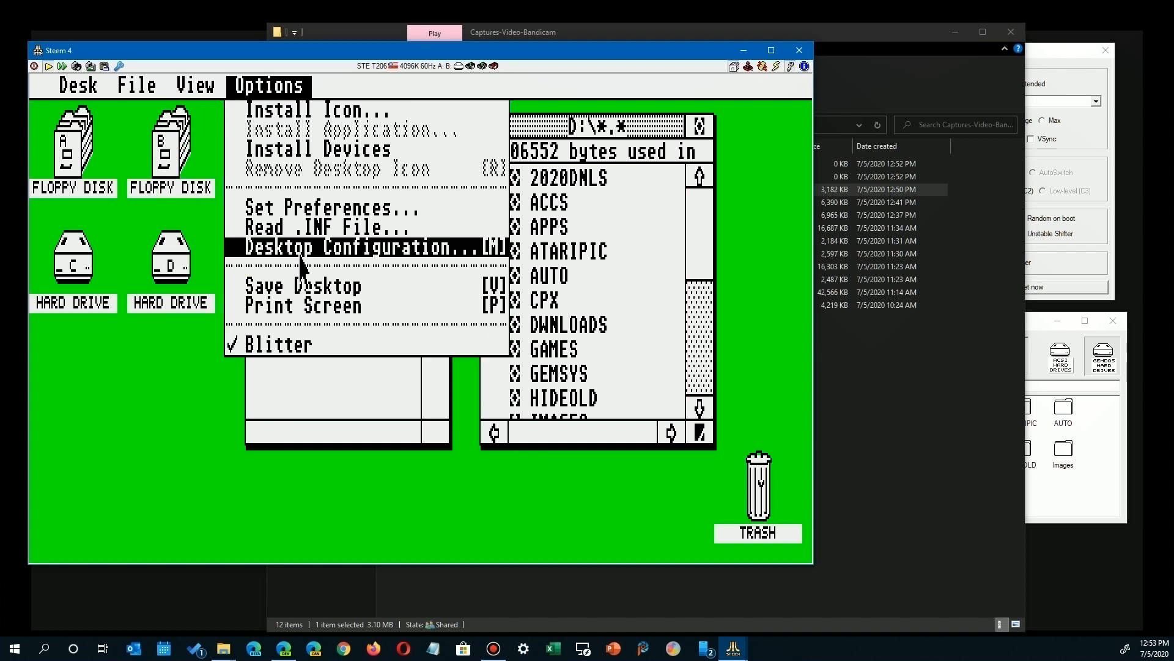
pyautogui.click(352, 248)
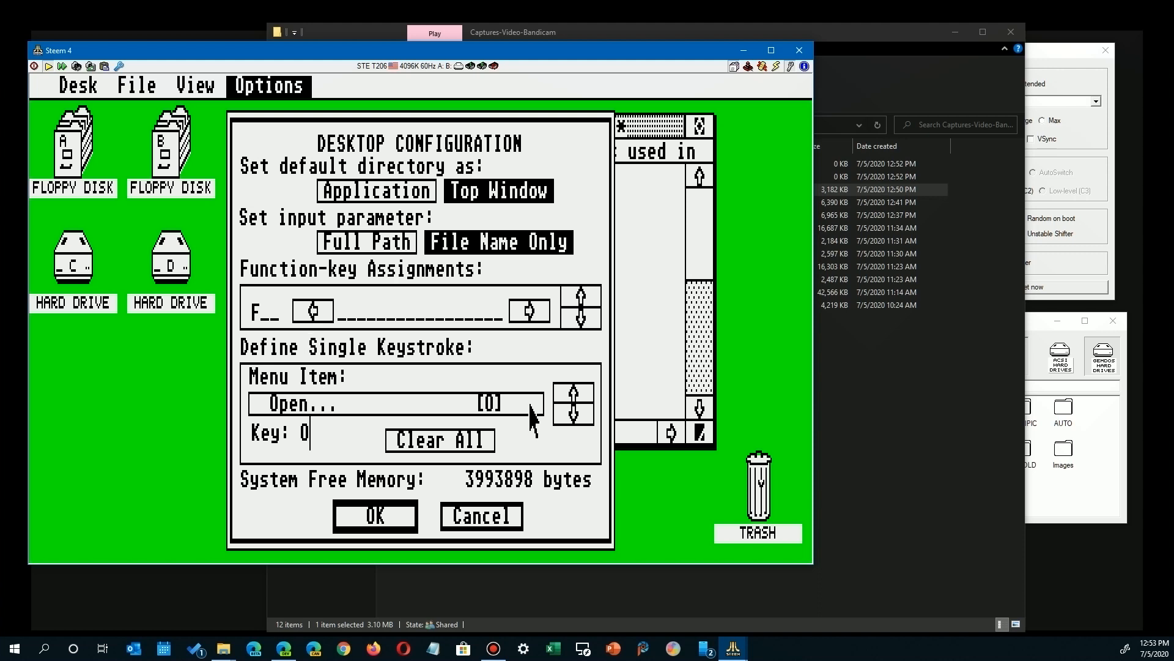
pyautogui.click(571, 421)
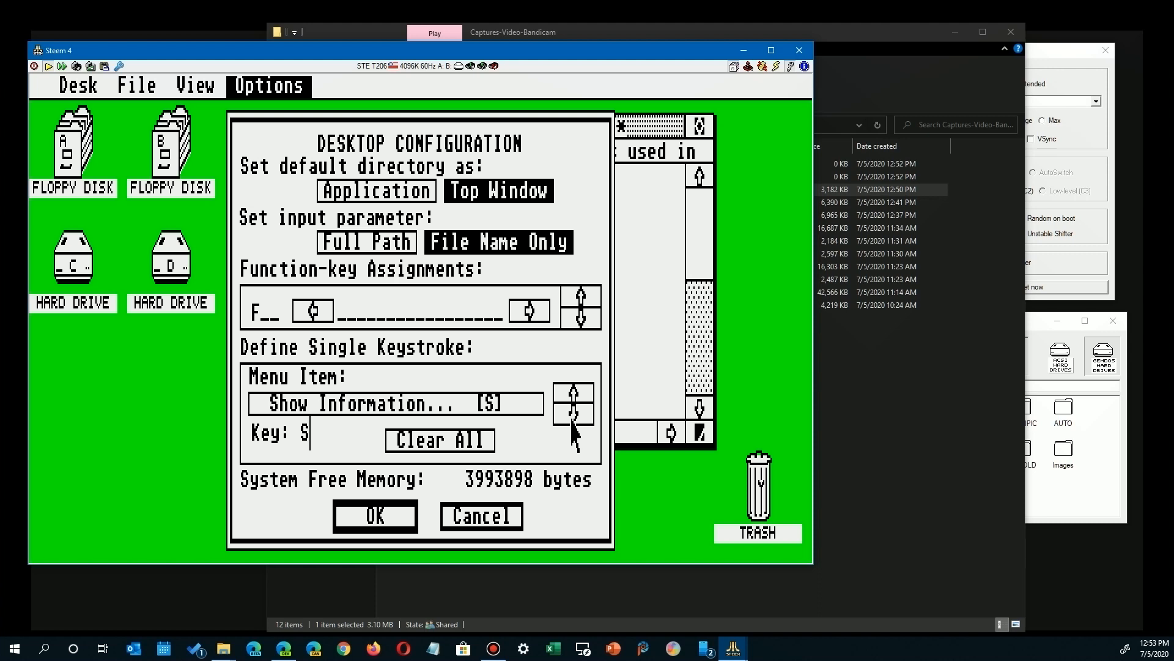
pyautogui.click(572, 422)
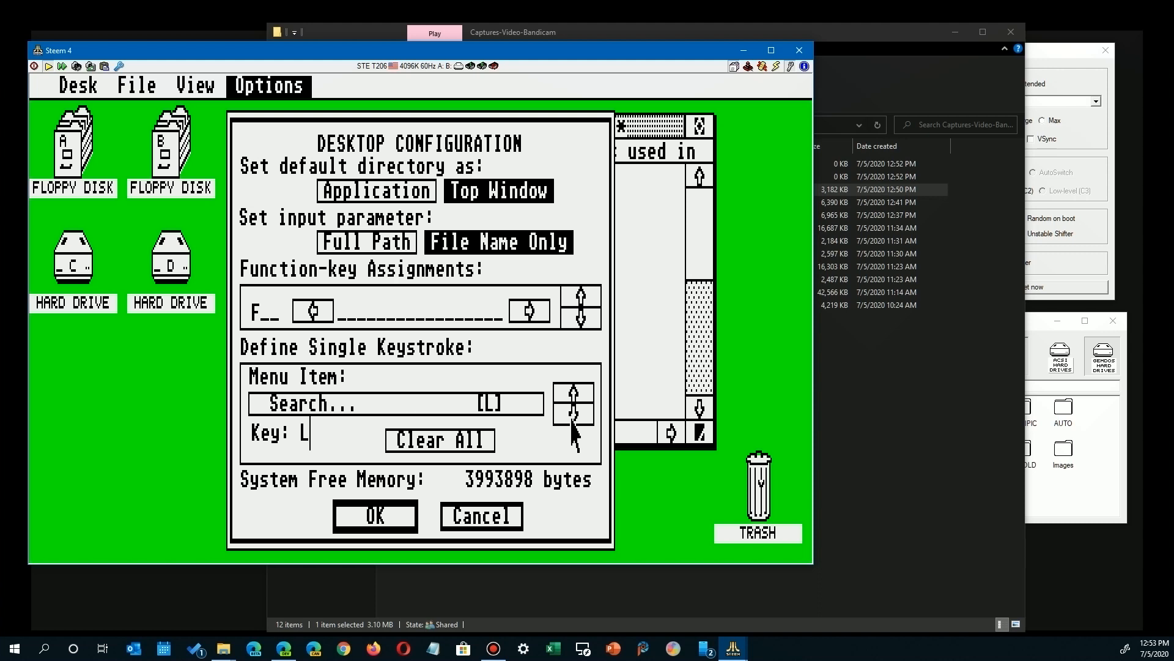
pyautogui.click(571, 422)
pyautogui.click(493, 524)
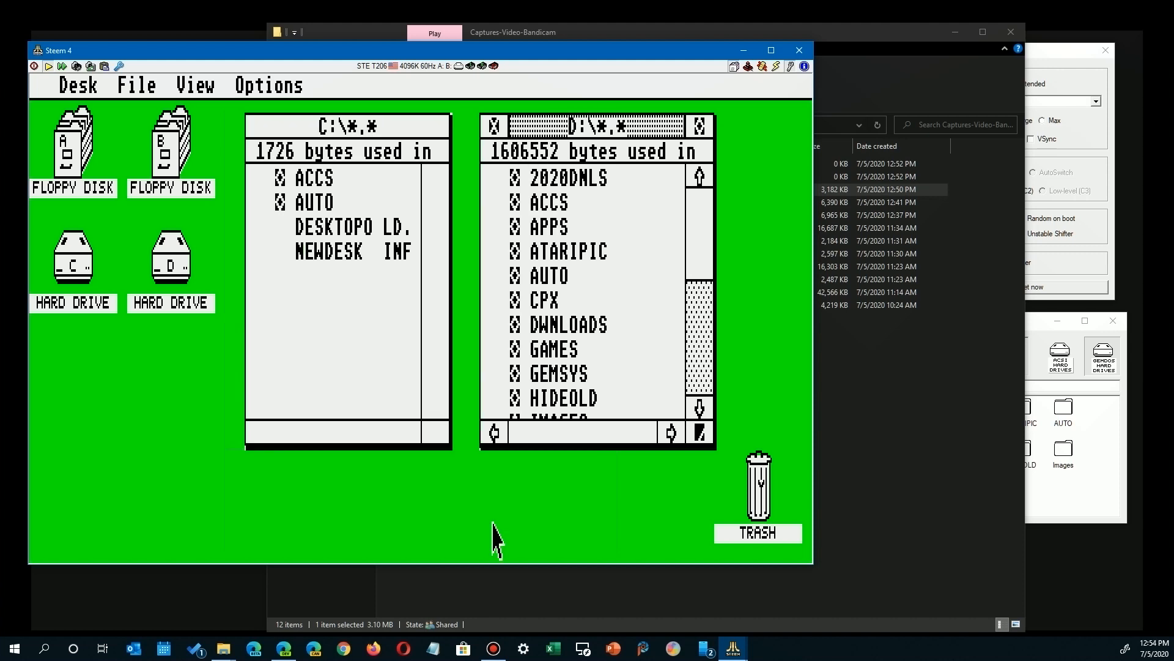